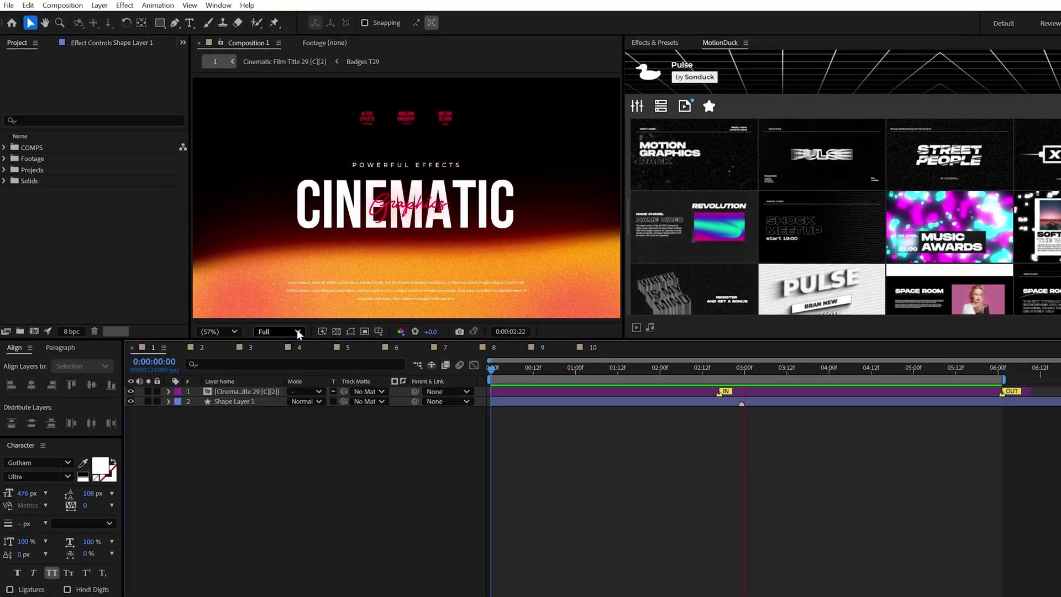
Select Shape Layer 1, list its applied effects and preview the full effect stack.
{"action": "left_click", "coordinate": [247, 424]}
{"action": "key", "text": "e"}
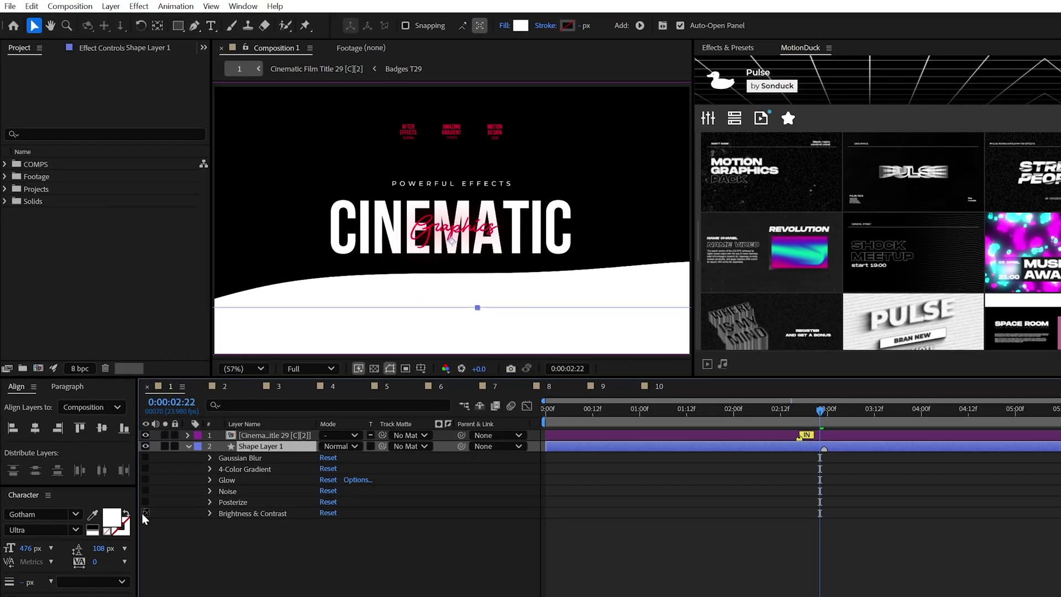
{"action": "left_click", "coordinate": [152, 491]}
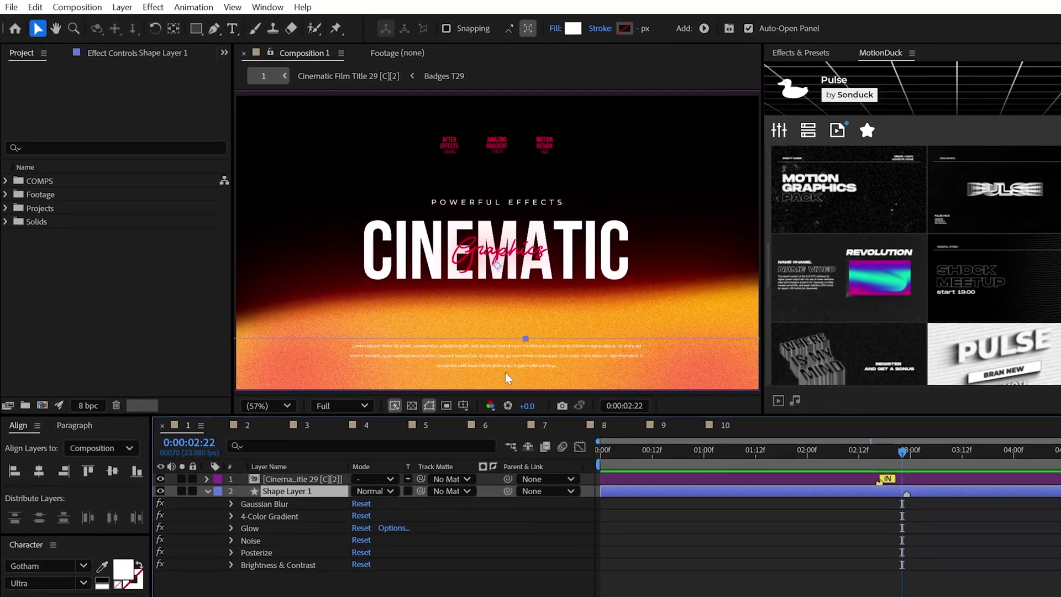
Remove all effects and apply Gaussian Blur with Blurriness about 127.
{"action": "key", "text": "ctrl+shift+e"}
{"action": "left_click", "coordinate": [160, 8]}
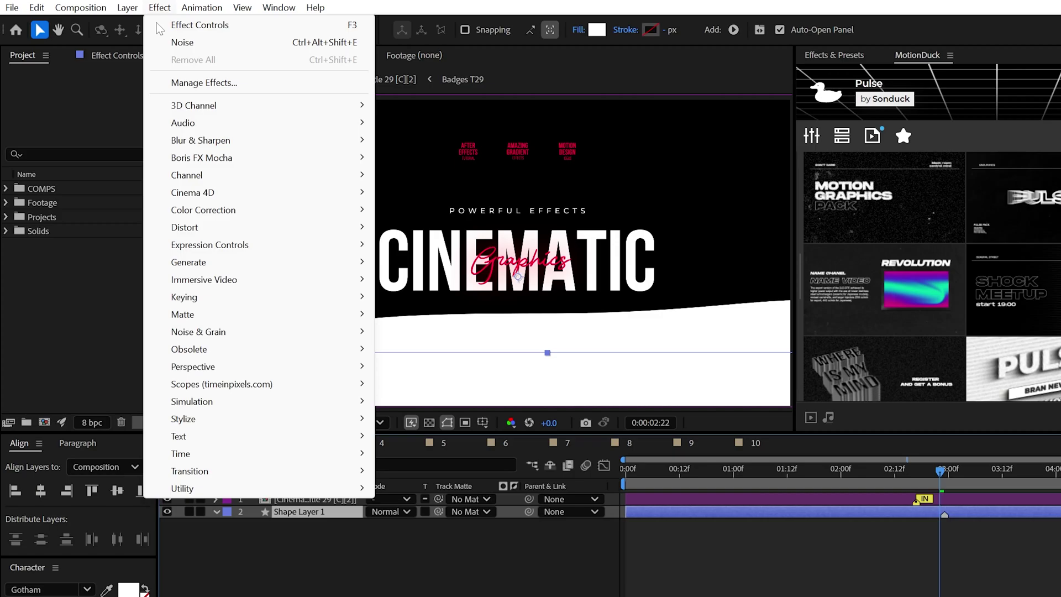
{"action": "mouse_move", "coordinate": [210, 142]}
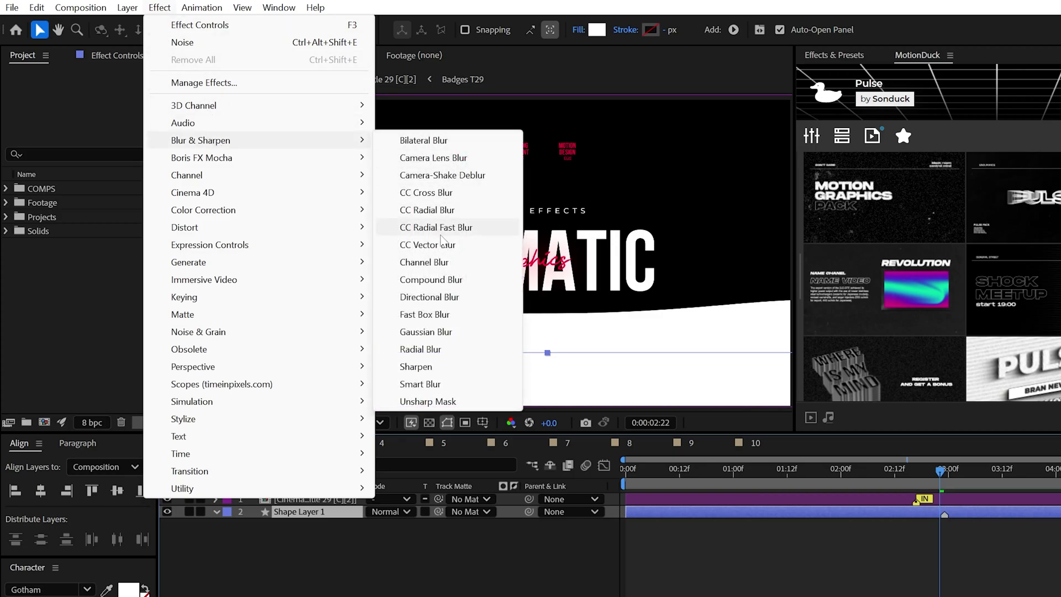
{"action": "left_click", "coordinate": [415, 334]}
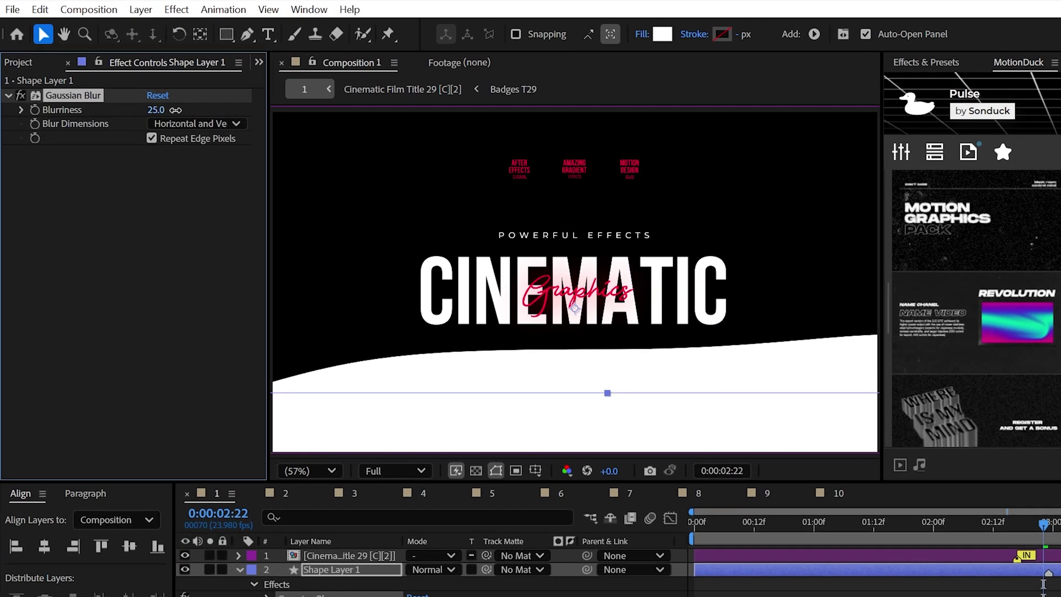
{"action": "left_click_drag", "start_coordinate": [137, 101], "coordinate": [236, 110]}
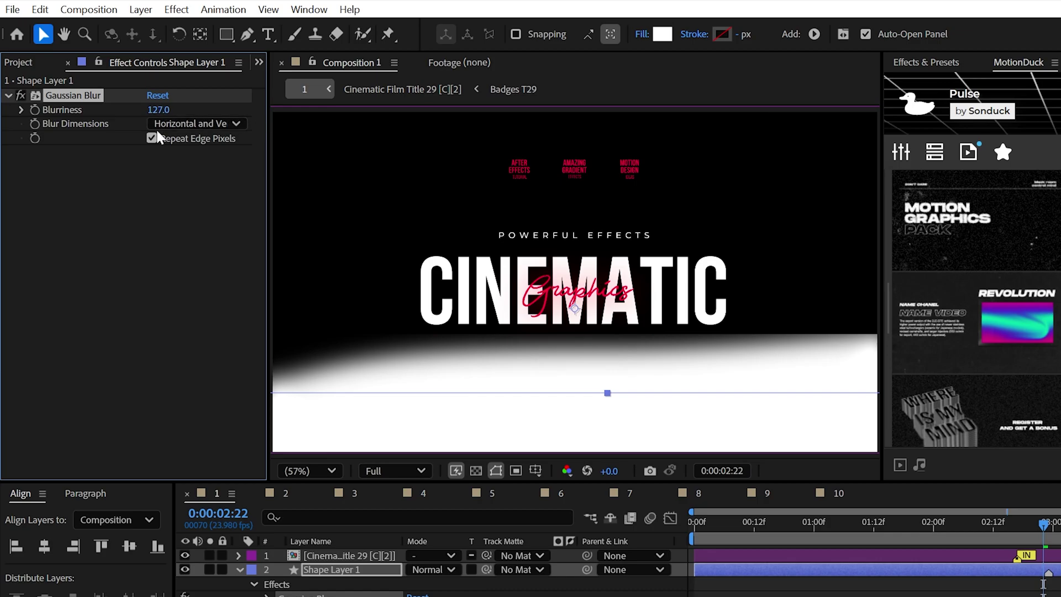
Apply 4-Color Gradient and recolour its four swatches to orange and yellow shades.
{"action": "left_click", "coordinate": [184, 14]}
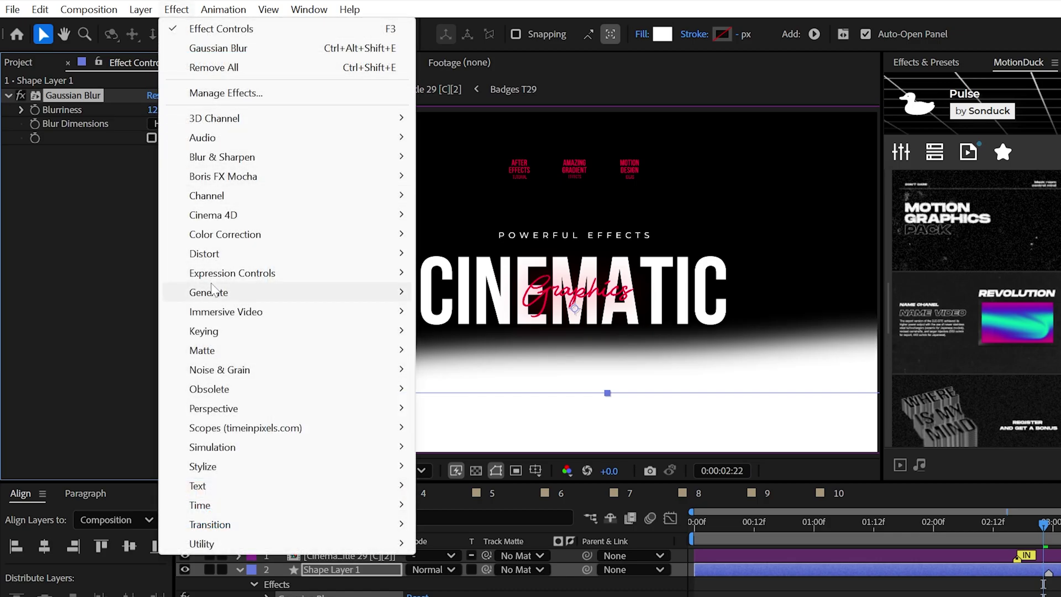
{"action": "mouse_move", "coordinate": [244, 293]}
{"action": "left_click", "coordinate": [486, 293]}
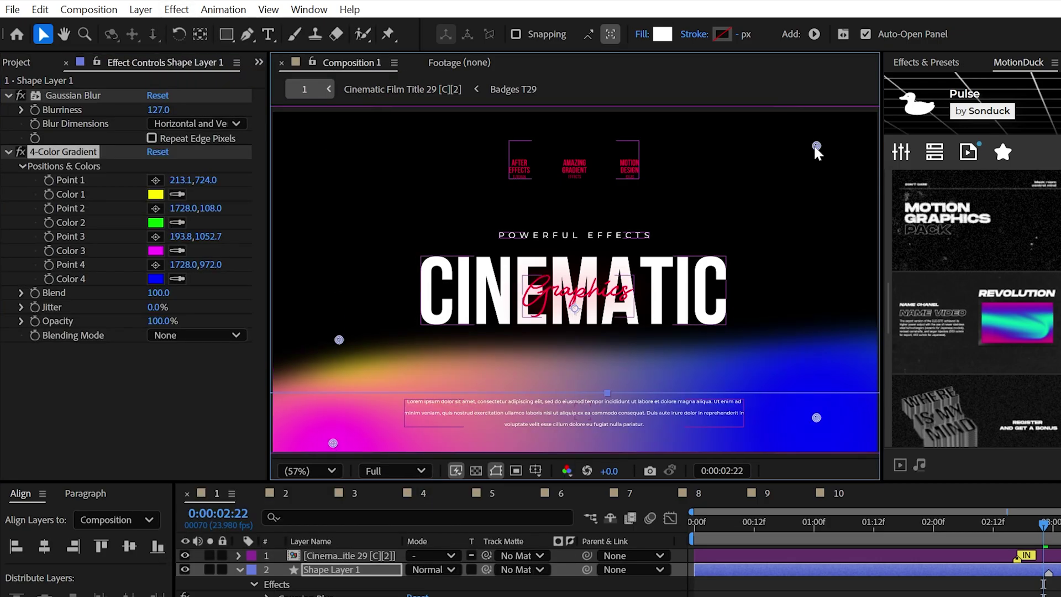
{"action": "left_click", "coordinate": [156, 194]}
{"action": "left_click", "coordinate": [415, 422]}
{"action": "left_click", "coordinate": [155, 223]}
{"action": "left_click", "coordinate": [271, 425]}
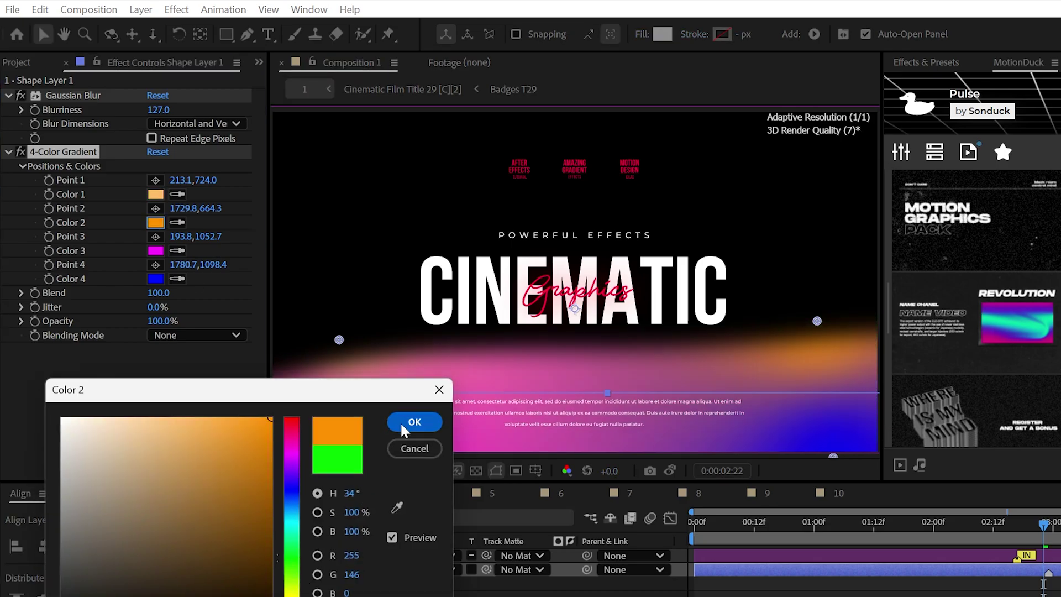
{"action": "left_click", "coordinate": [415, 421]}
{"action": "left_click", "coordinate": [155, 251]}
{"action": "left_click", "coordinate": [414, 422]}
{"action": "left_click", "coordinate": [155, 279]}
{"action": "left_click", "coordinate": [270, 426]}
{"action": "left_click", "coordinate": [414, 422]}
Add Glow to the shape layer with a Glow Radius of 400.
{"action": "left_click", "coordinate": [176, 10]}
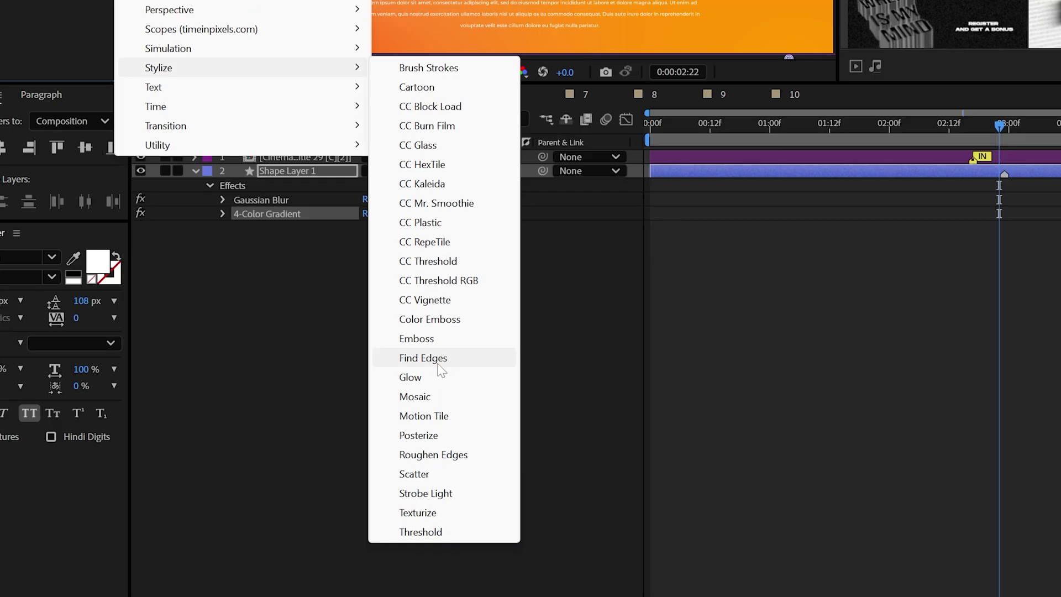
{"action": "left_click", "coordinate": [439, 375]}
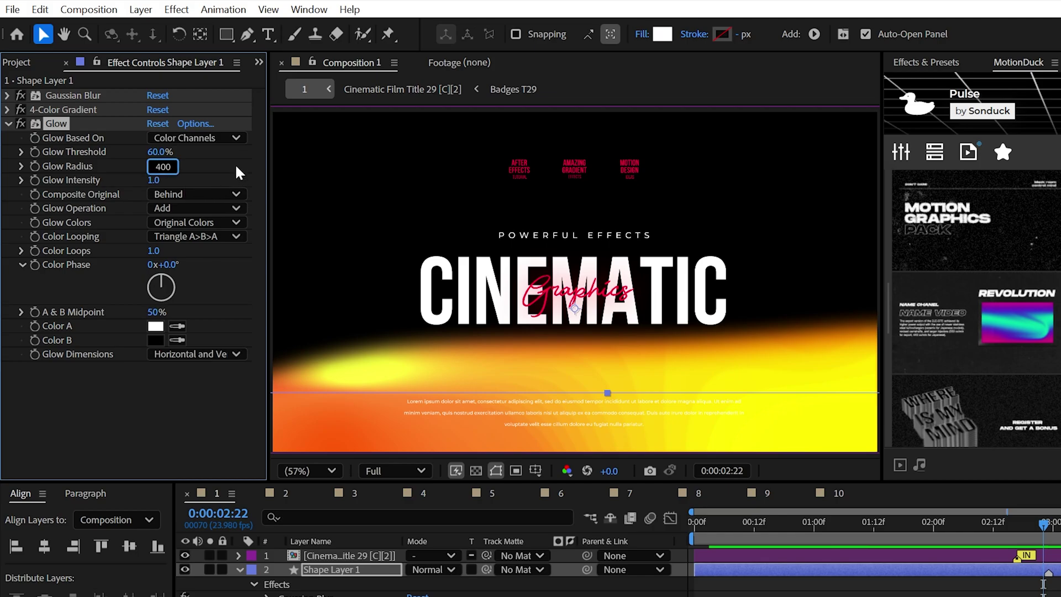
{"action": "key", "text": "Return"}
Add Noise grain and Posterize effects to the shape layer.
{"action": "left_click", "coordinate": [176, 9]}
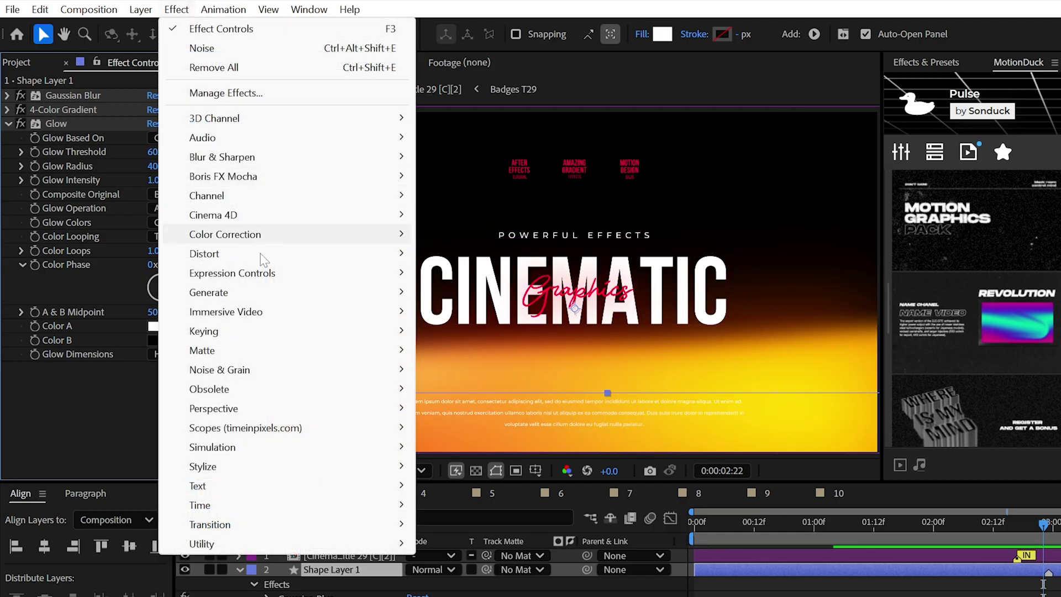
{"action": "mouse_move", "coordinate": [243, 376]}
{"action": "left_click", "coordinate": [464, 486]}
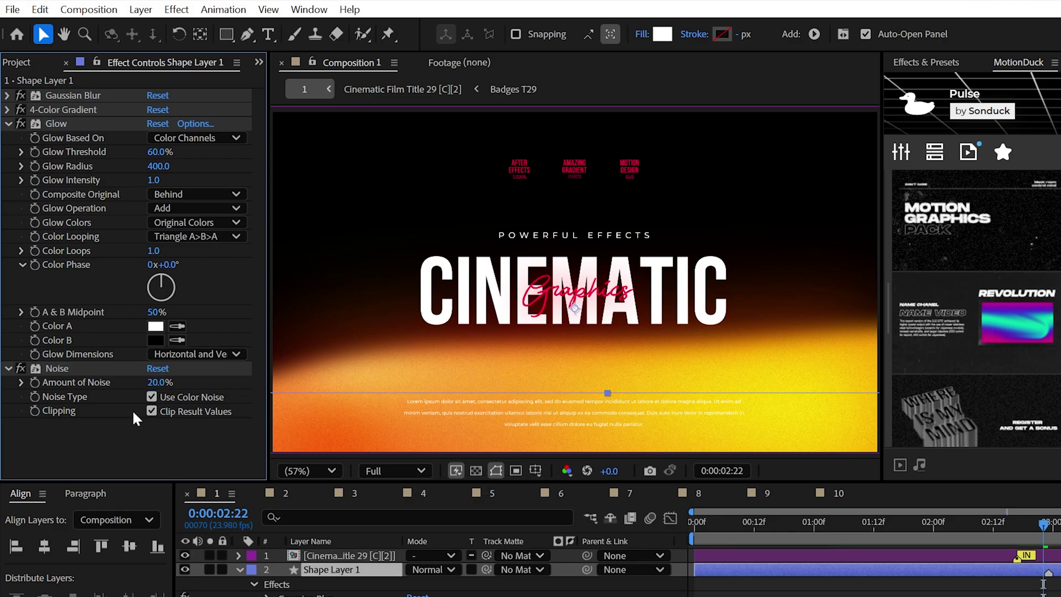
{"action": "left_click", "coordinate": [177, 9]}
{"action": "mouse_move", "coordinate": [218, 469]}
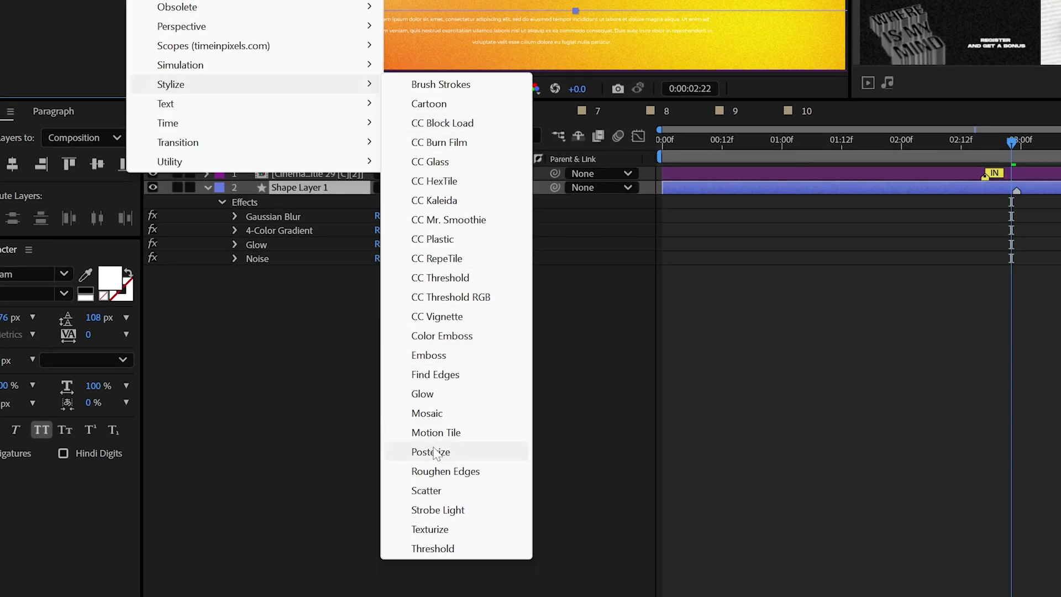
{"action": "left_click", "coordinate": [434, 452]}
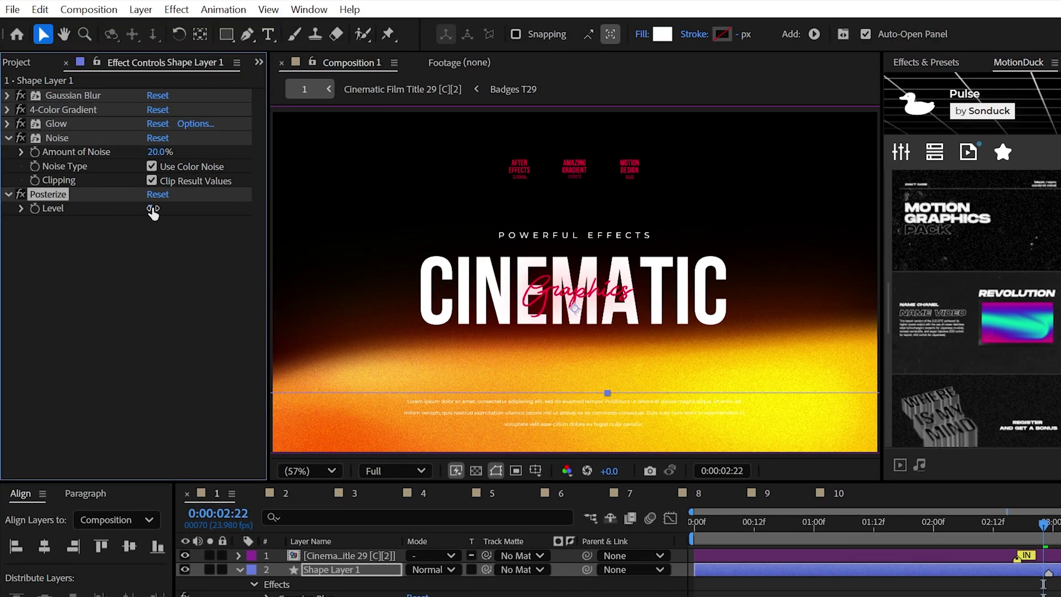
Add Brightness & Contrast and drive Brightness with the expression wiggle(2,10).
{"action": "left_click", "coordinate": [177, 9]}
{"action": "mouse_move", "coordinate": [221, 234]}
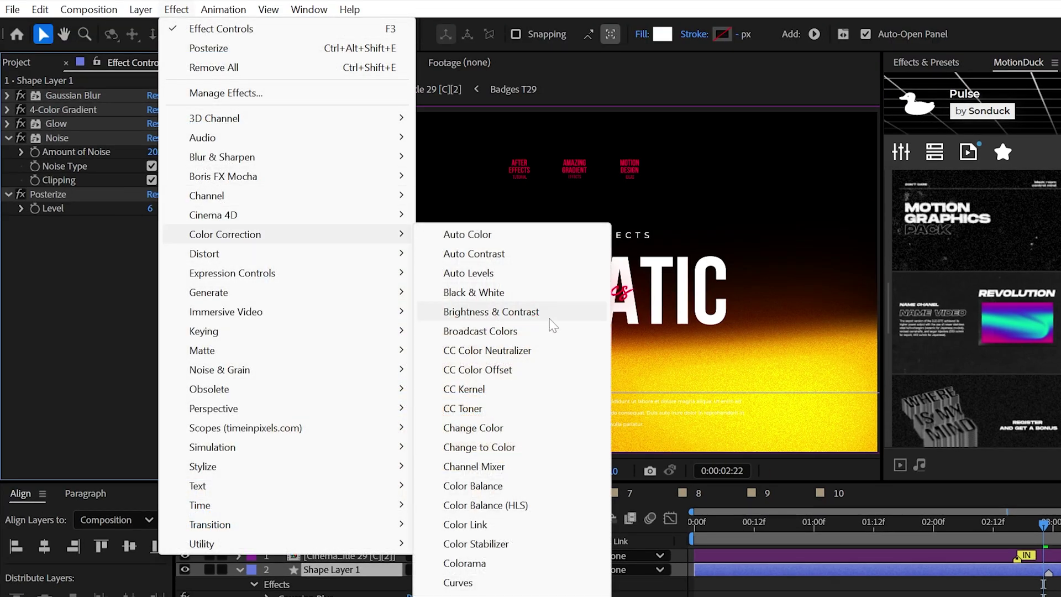
{"action": "left_click", "coordinate": [539, 313]}
{"action": "left_click", "coordinate": [34, 236], "text": "alt"}
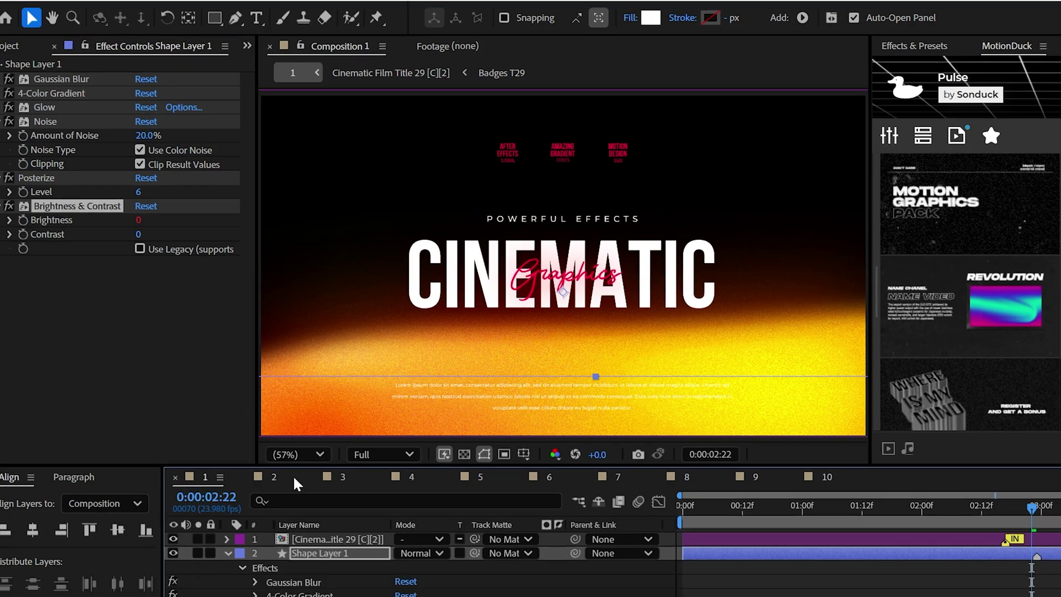
{"action": "type", "text": "wiggle"}
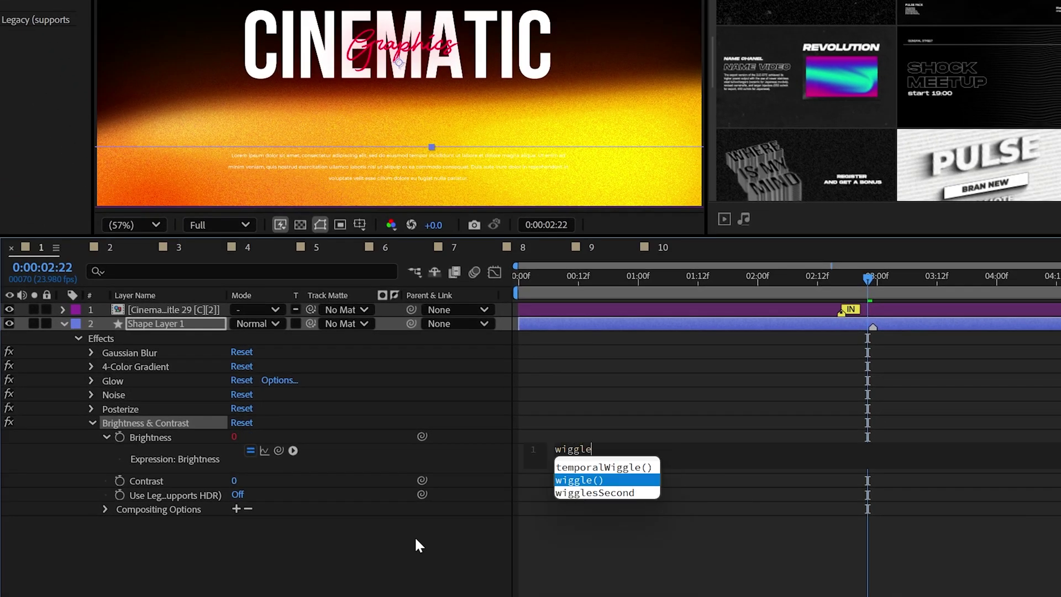
{"action": "key", "text": "Return"}
{"action": "type", "text": "2,"}
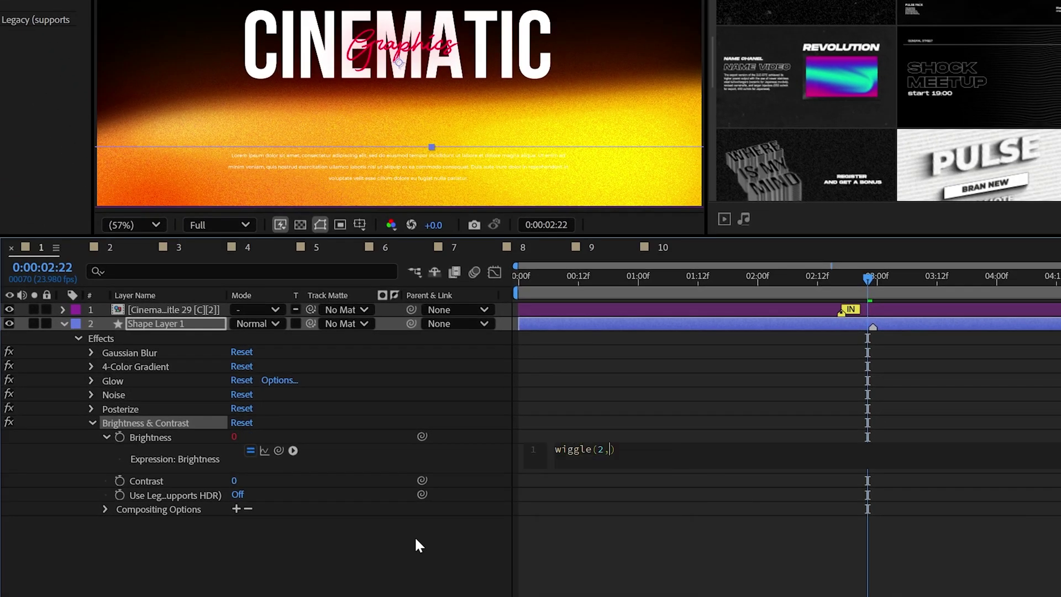
{"action": "type", "text": "10"}
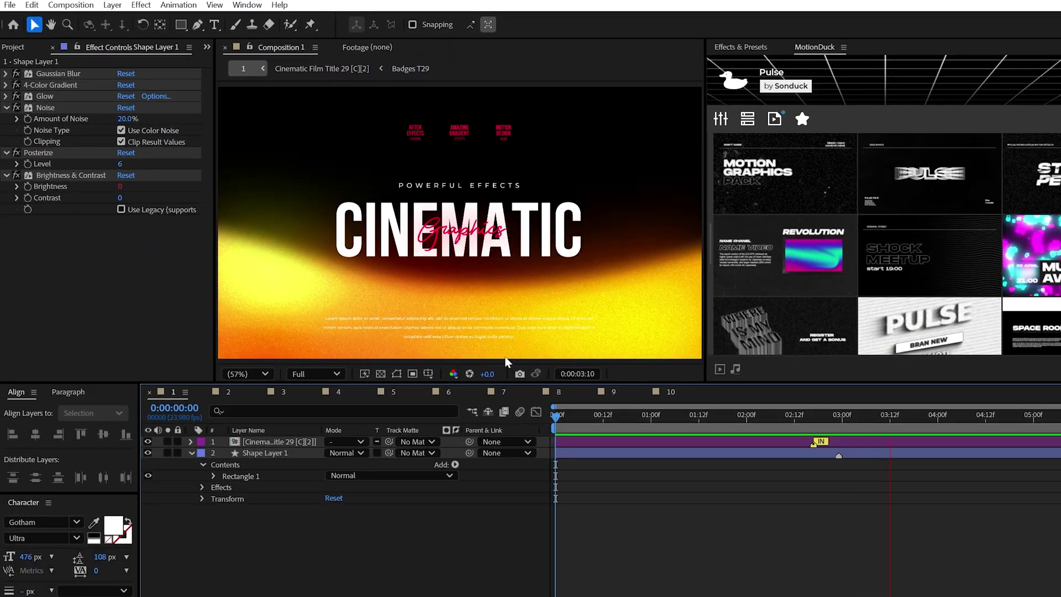
Add Wiggle Paths to the rectangle with Size 440, Detail 2 and Smooth points.
{"action": "left_click", "coordinate": [265, 453]}
{"action": "left_click", "coordinate": [214, 476]}
{"action": "left_click", "coordinate": [455, 464]}
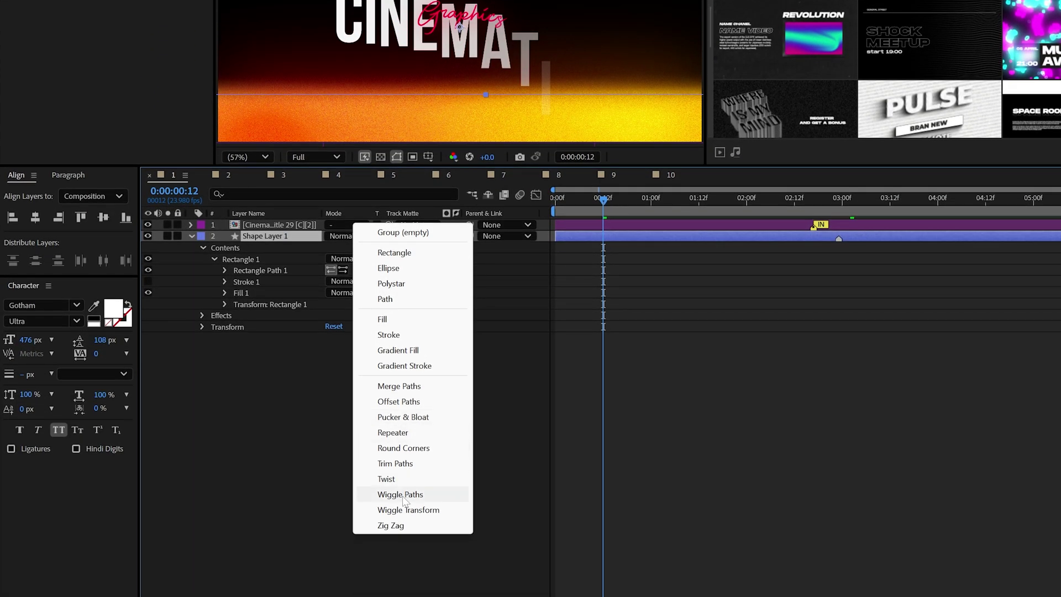
{"action": "left_click", "coordinate": [403, 496]}
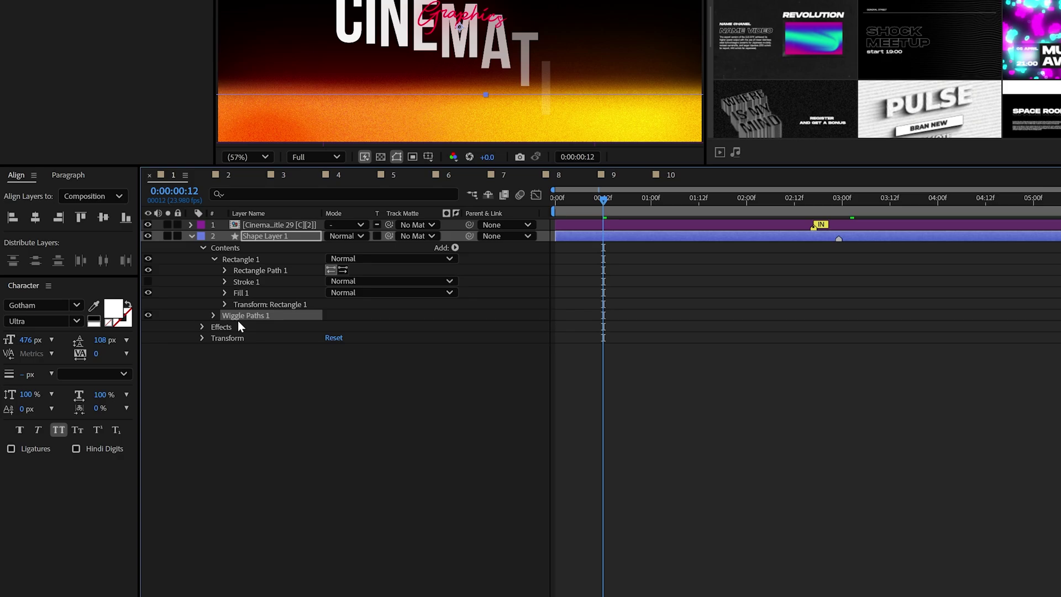
{"action": "left_click_drag", "start_coordinate": [458, 503], "coordinate": [486, 504]}
{"action": "left_click", "coordinate": [280, 501]}
{"action": "type", "text": "2"}
{"action": "left_click", "coordinate": [338, 512]}
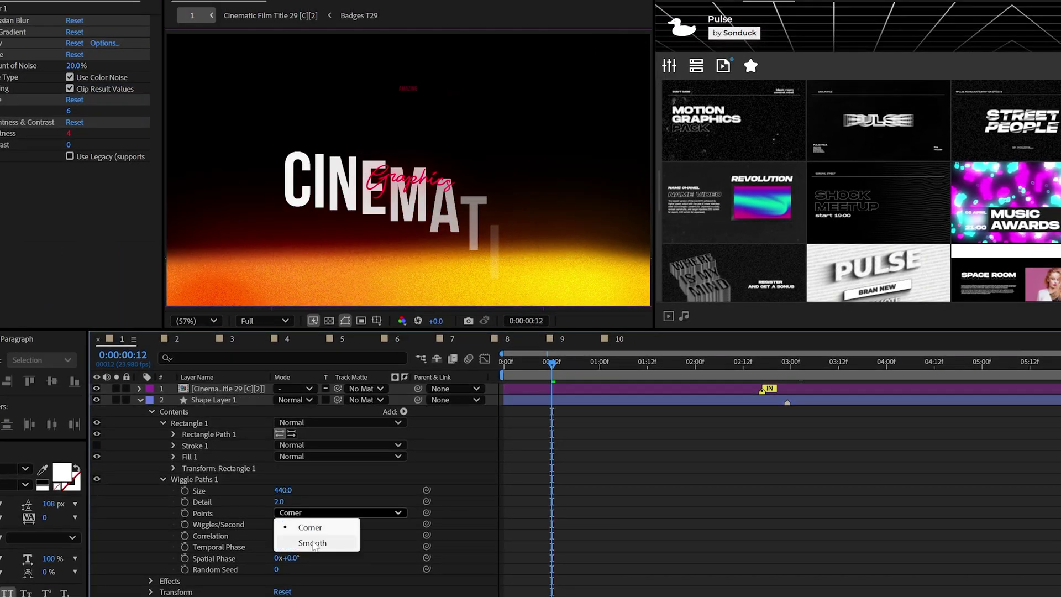
{"action": "left_click", "coordinate": [313, 542]}
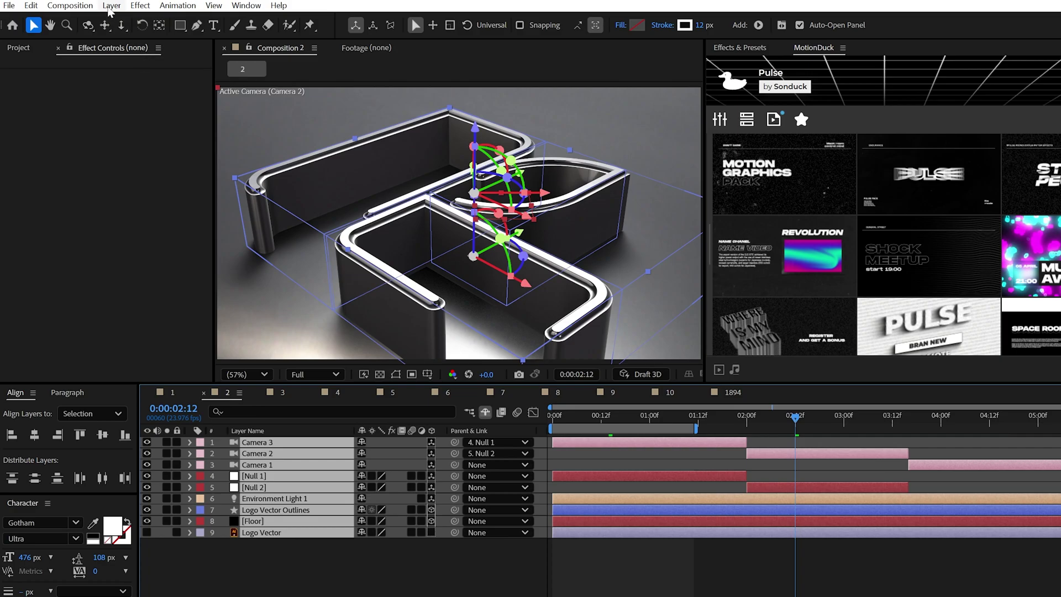
Pre-compose the selected logo layers into a new composition named All.
{"action": "left_click", "coordinate": [111, 5]}
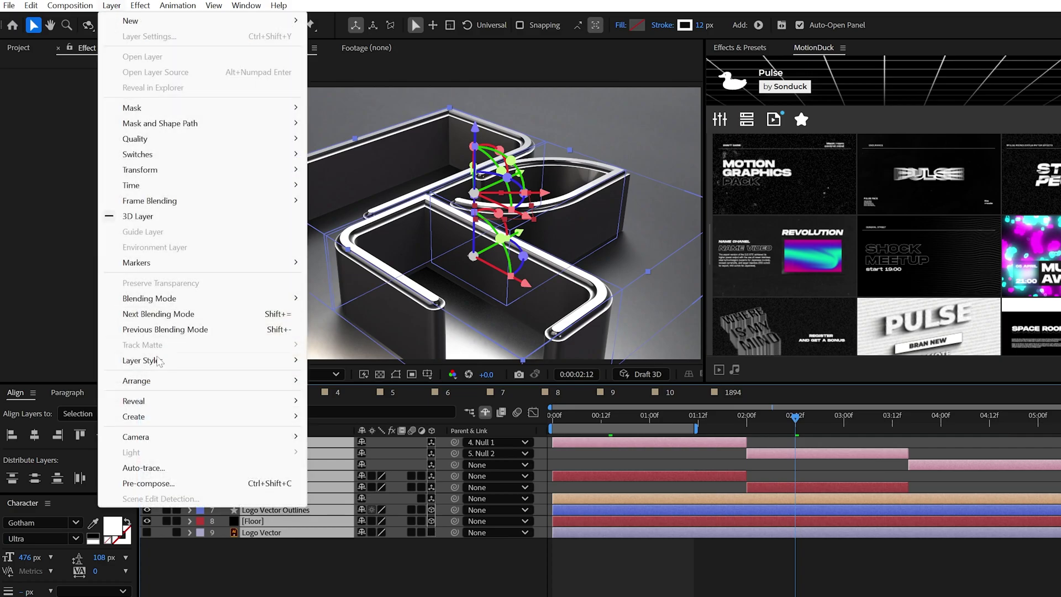
{"action": "left_click", "coordinate": [138, 473]}
{"action": "type", "text": "Al"}
{"action": "key", "text": "Return"}
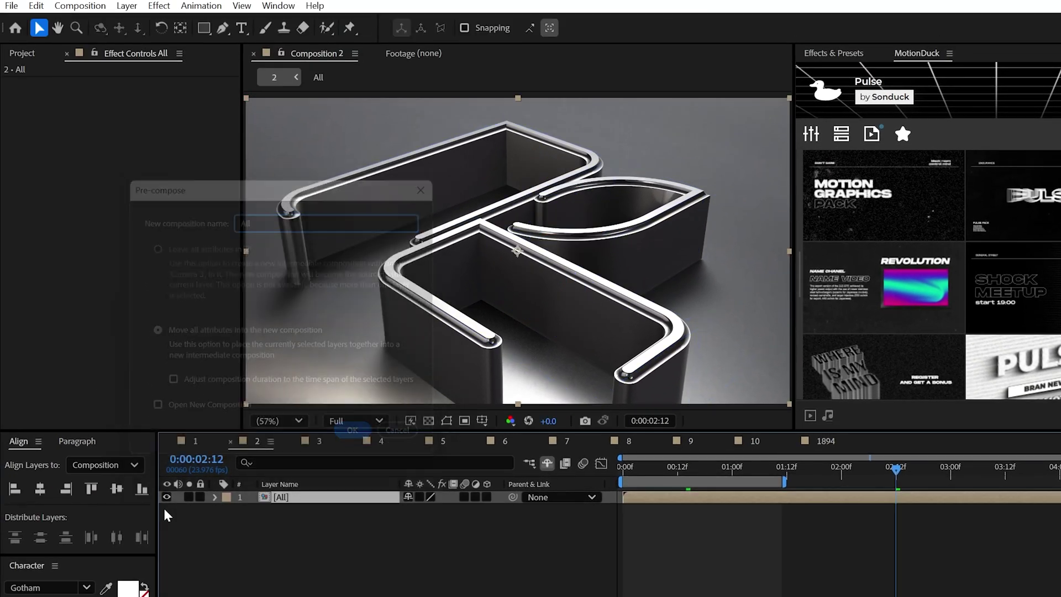
Apply 3D Channel Extract with Black Point 1600, White Point 1400, inverted.
{"action": "left_click", "coordinate": [166, 5]}
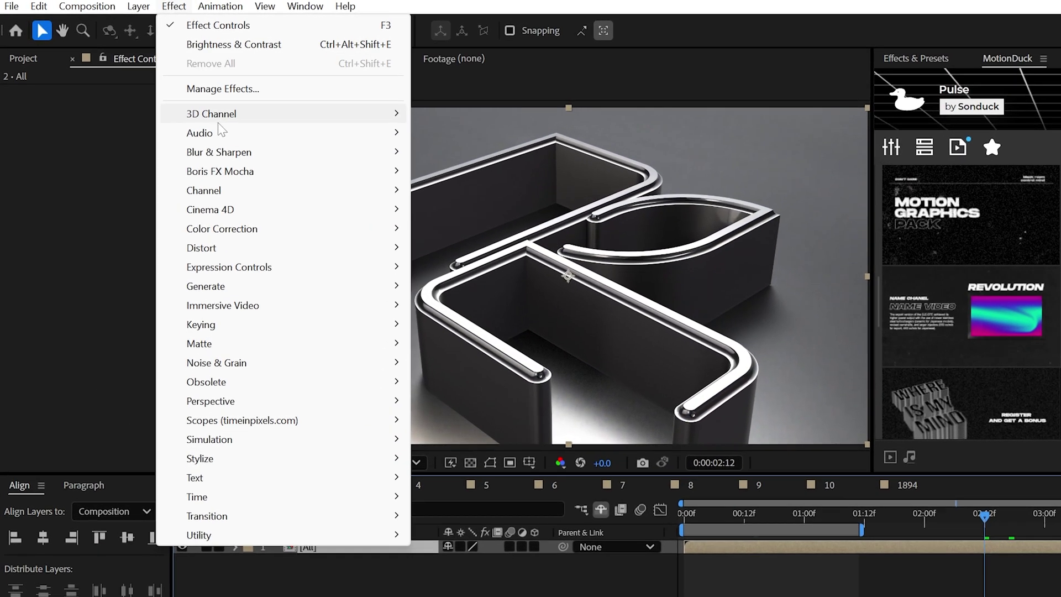
{"action": "mouse_move", "coordinate": [199, 109]}
{"action": "left_click", "coordinate": [560, 126]}
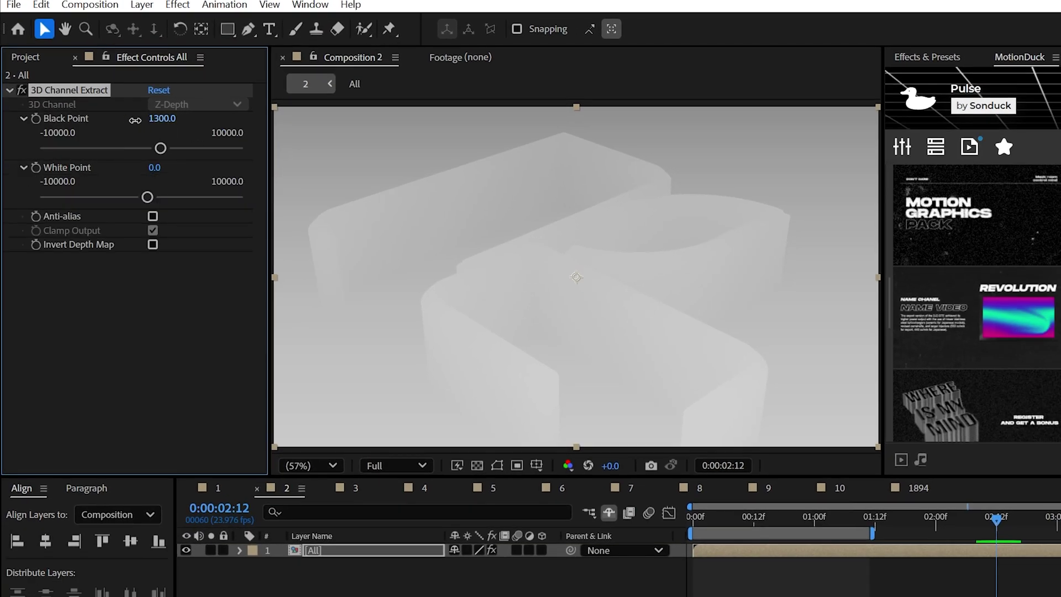
{"action": "left_click_drag", "start_coordinate": [135, 120], "coordinate": [139, 121]}
{"action": "left_click_drag", "start_coordinate": [154, 167], "coordinate": [172, 168]}
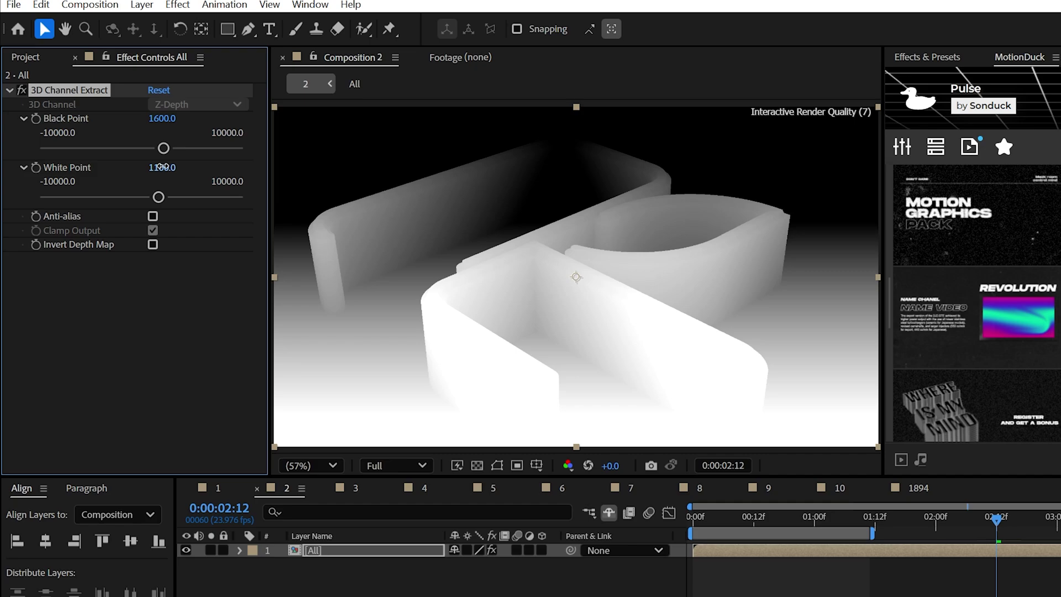
{"action": "left_click", "coordinate": [152, 245]}
Add Depth of Field to the All pre-comp with Maximum Radius 67.
{"action": "left_click", "coordinate": [178, 6]}
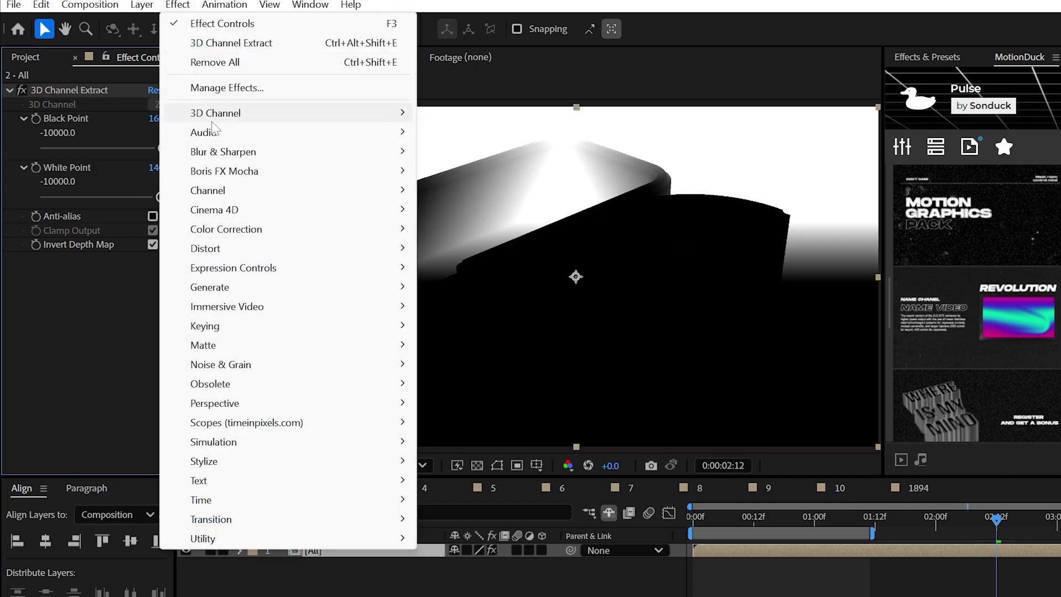
{"action": "mouse_move", "coordinate": [227, 120]}
{"action": "left_click", "coordinate": [515, 173]}
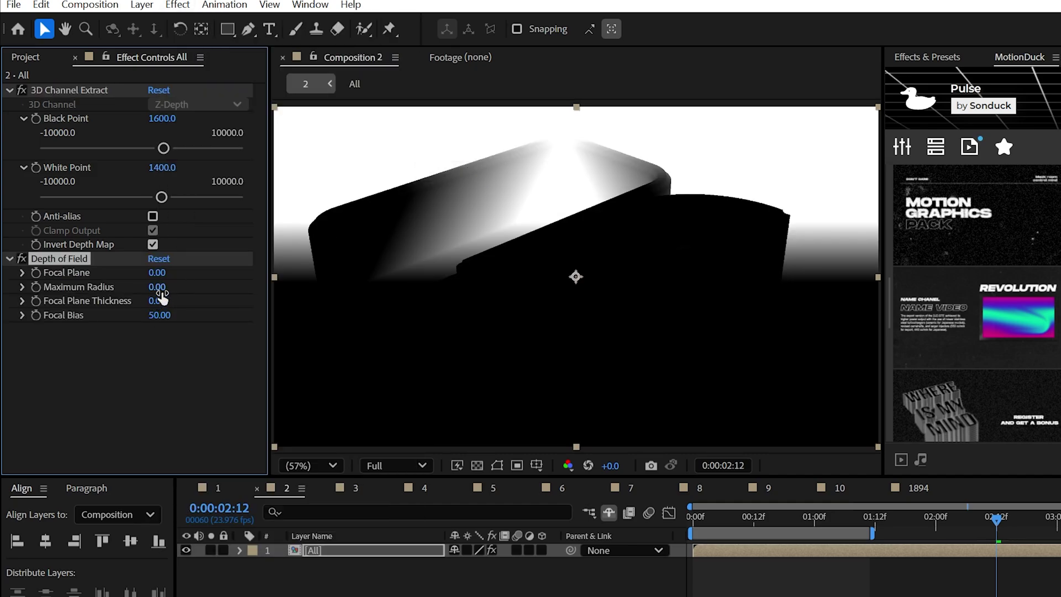
{"action": "left_click_drag", "start_coordinate": [169, 288], "coordinate": [215, 288]}
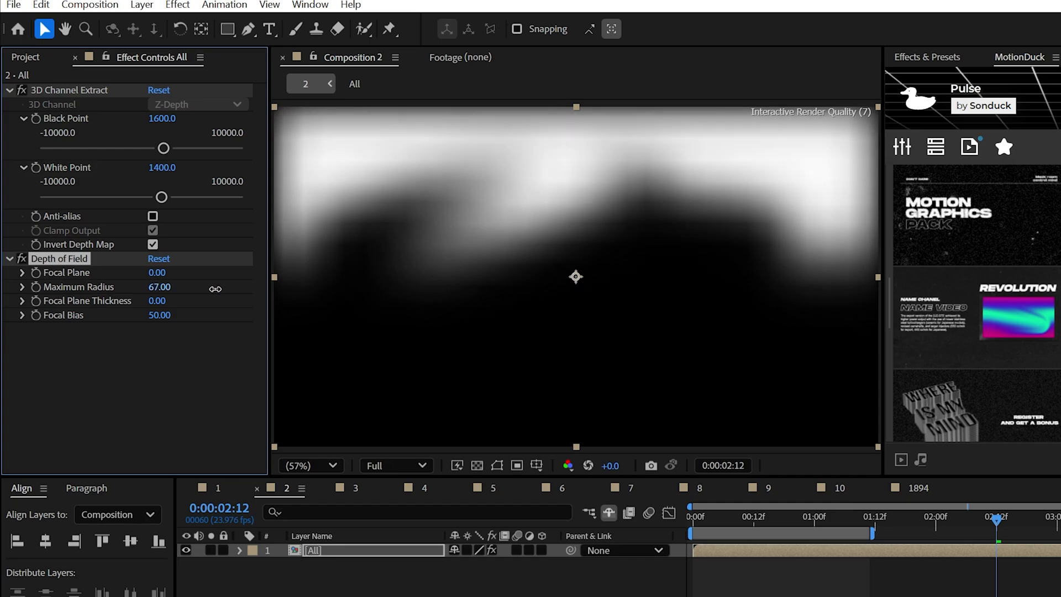
Duplicate All, strip the copy's effects, add Camera Lens Blur mapped to layer 2, radius 78.
{"action": "key", "text": "ctrl+d"}
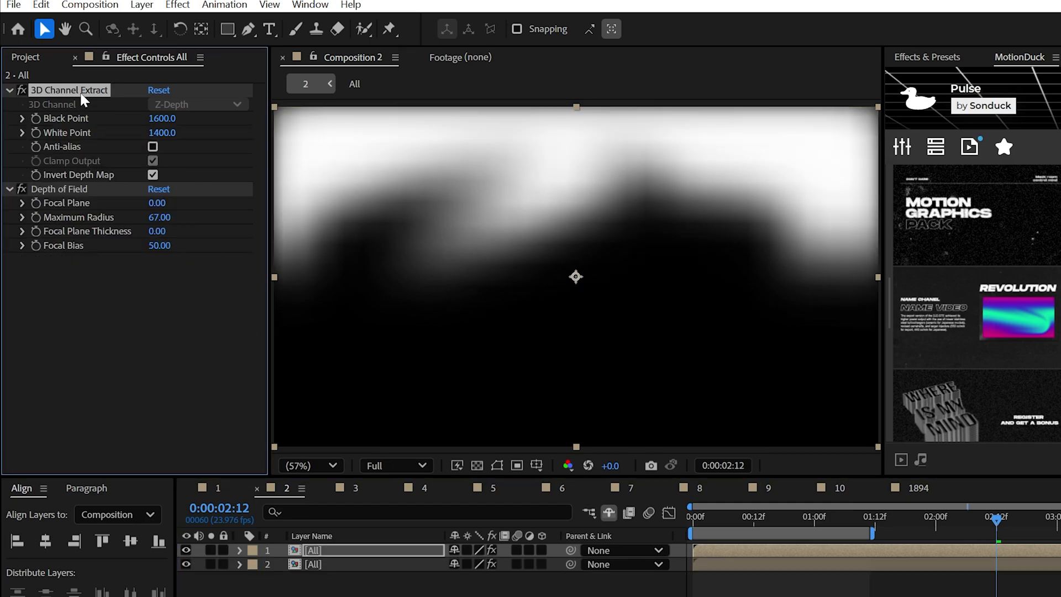
{"action": "key", "text": "Delete"}
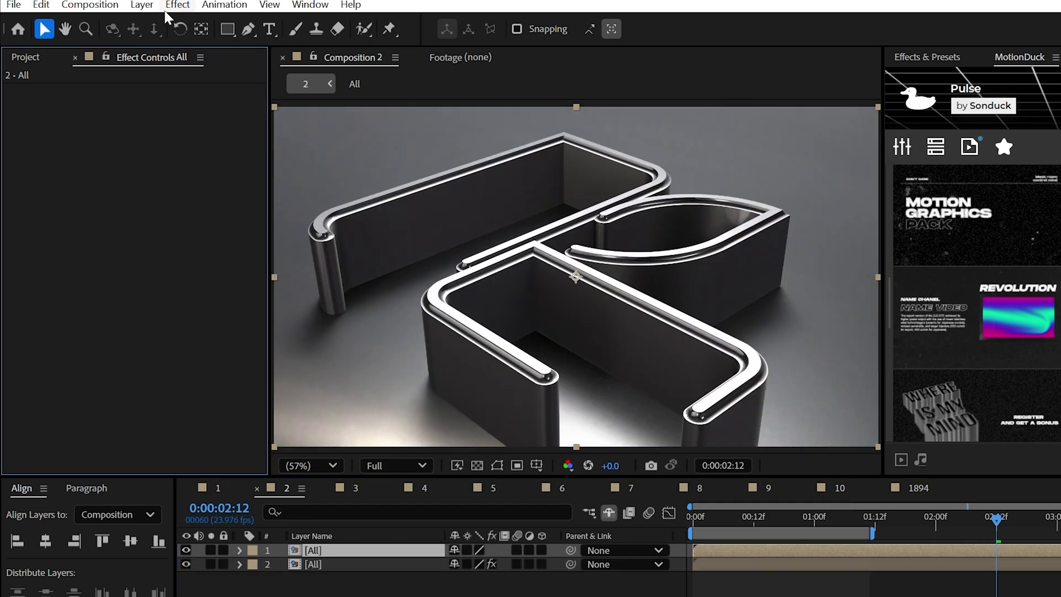
{"action": "left_click", "coordinate": [175, 5]}
{"action": "mouse_move", "coordinate": [223, 154]}
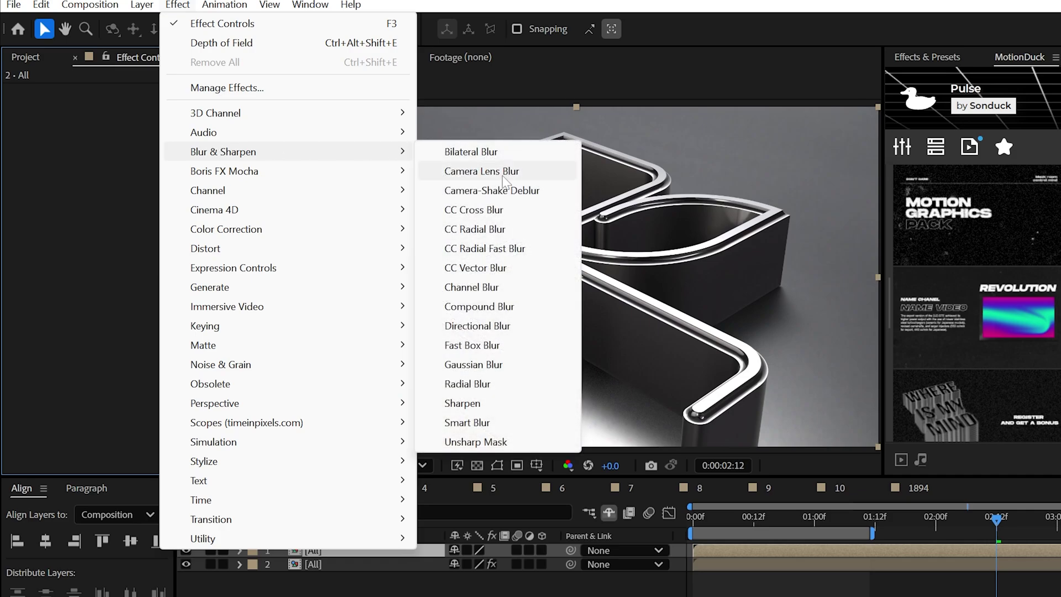
{"action": "left_click", "coordinate": [524, 175]}
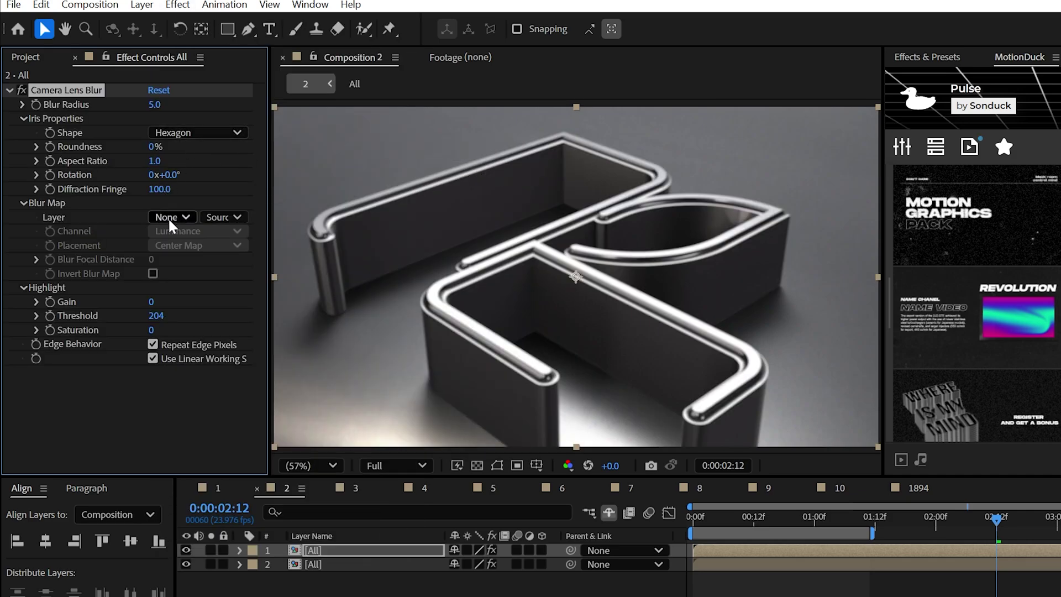
{"action": "left_click", "coordinate": [195, 281]}
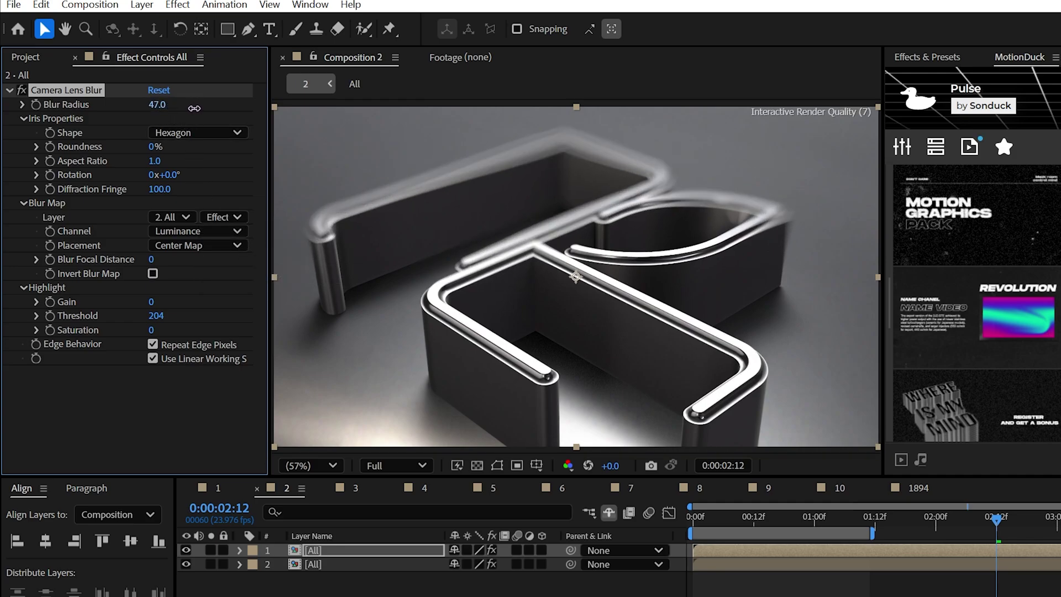
{"action": "left_click_drag", "start_coordinate": [194, 108], "coordinate": [213, 113]}
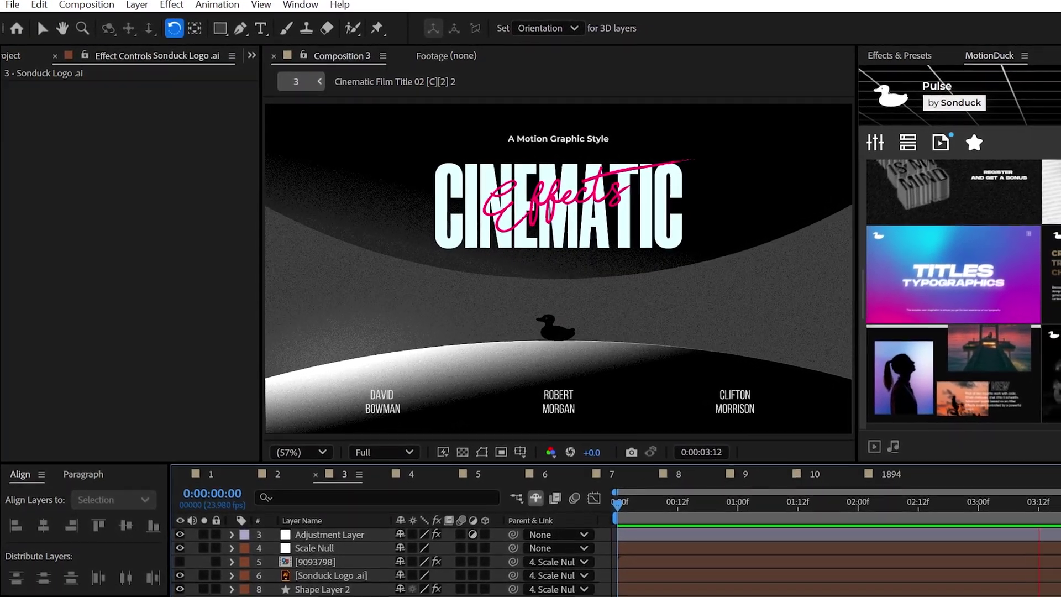
Select the CINEMATIC title's Adjustment Layer, preview the animation and clear its effects.
{"action": "left_click", "coordinate": [180, 531]}
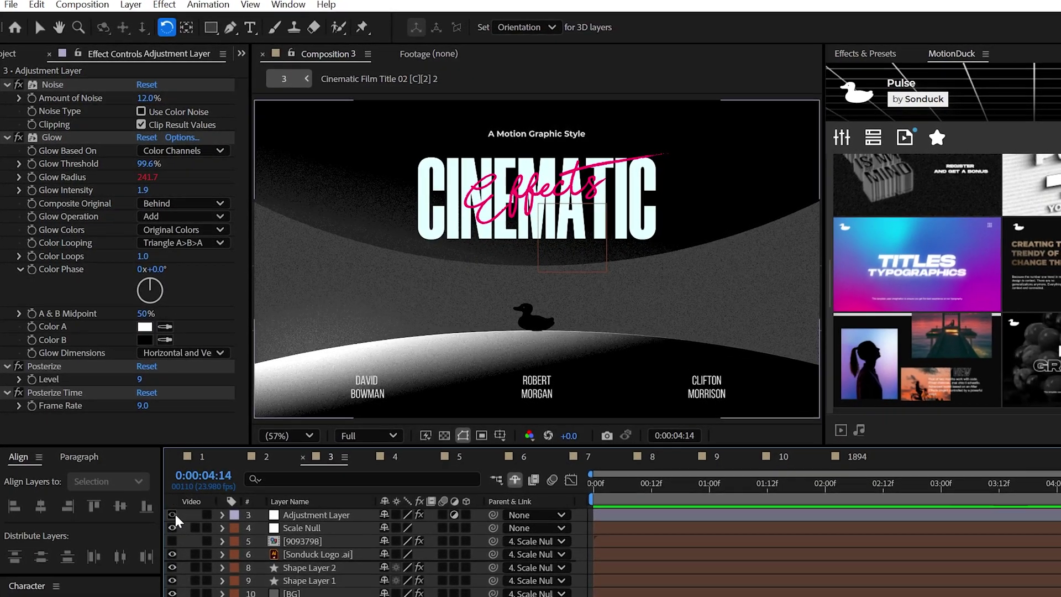
{"action": "key", "text": "space"}
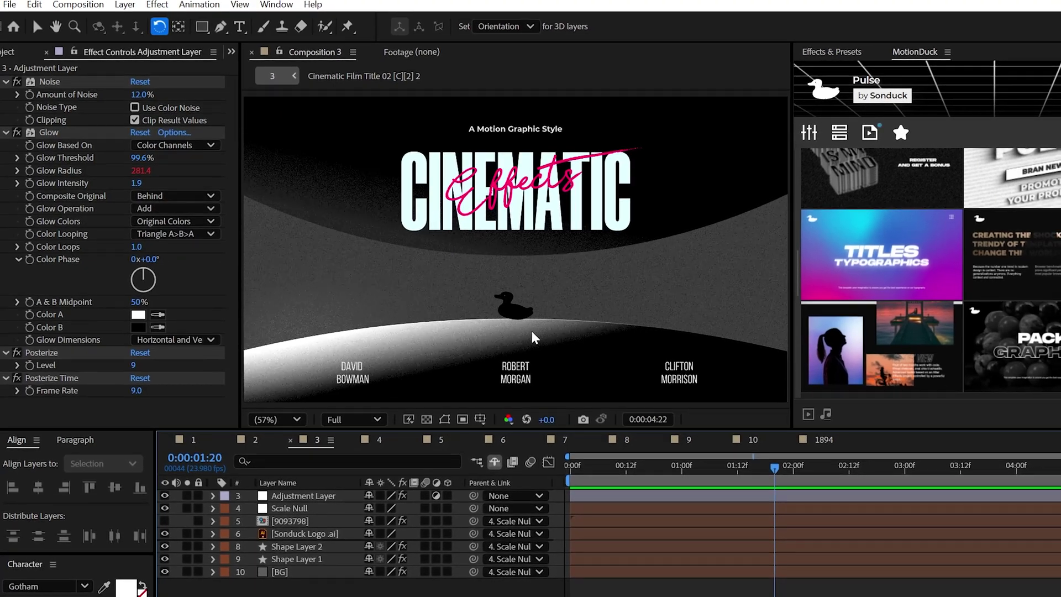
{"action": "key", "text": "v"}
{"action": "left_click", "coordinate": [160, 5]}
Add Noise to the adjustment layer with Amount 12%.
{"action": "mouse_move", "coordinate": [188, 330]}
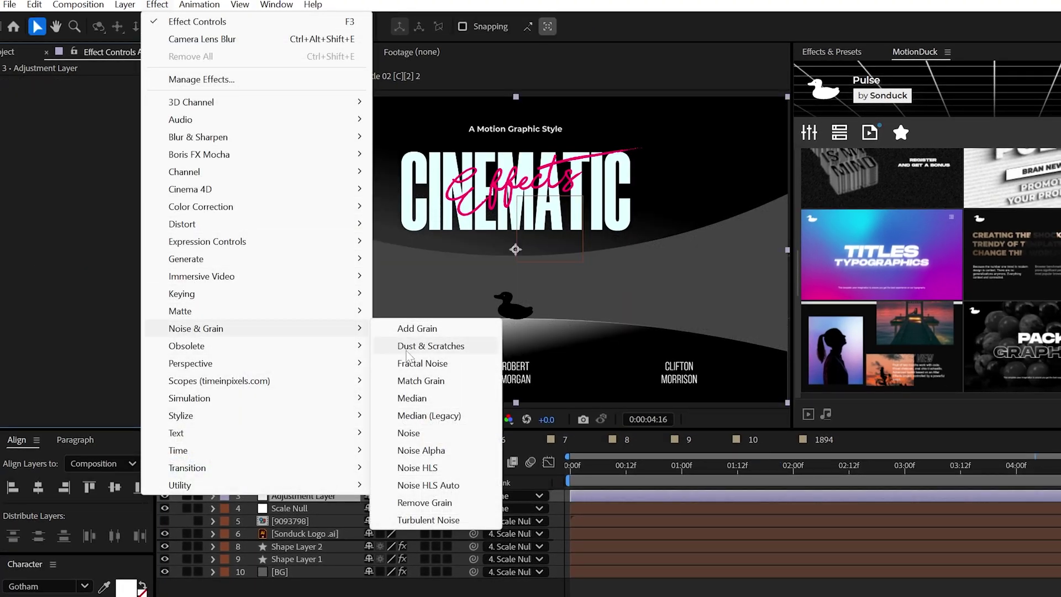
{"action": "left_click", "coordinate": [409, 434]}
{"action": "left_click", "coordinate": [143, 94]}
{"action": "type", "text": "12"}
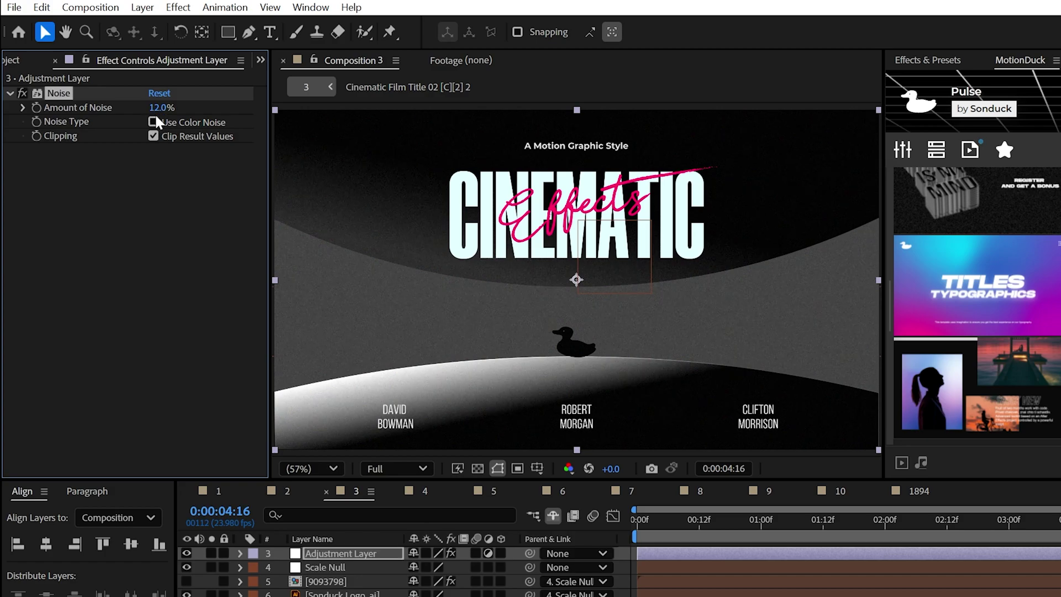
Add Glow with radius 250, threshold about 96%, and a wiggle expression on the radius.
{"action": "left_click", "coordinate": [178, 7]}
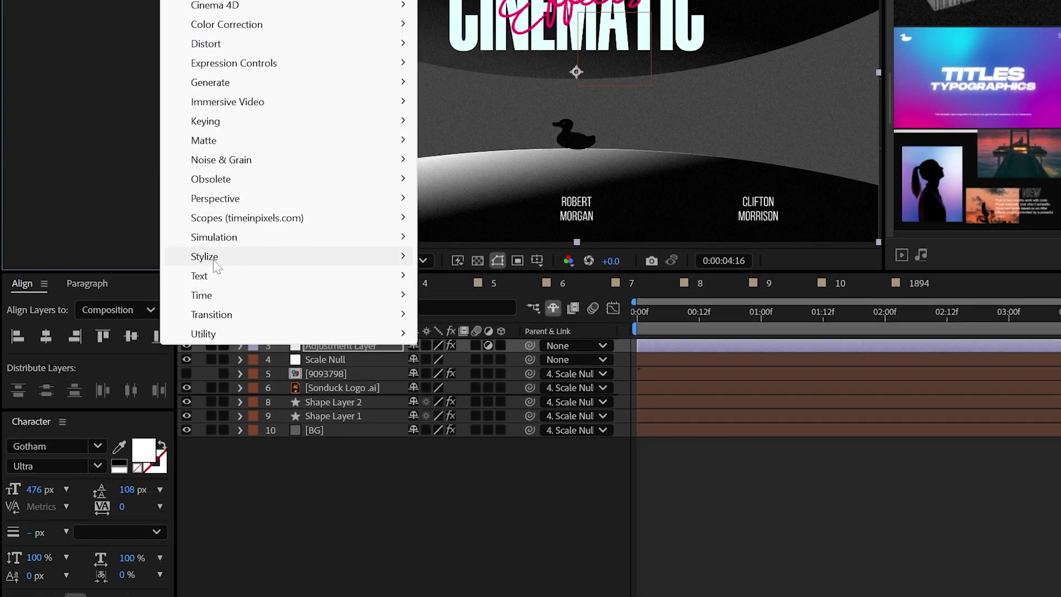
{"action": "mouse_move", "coordinate": [221, 464]}
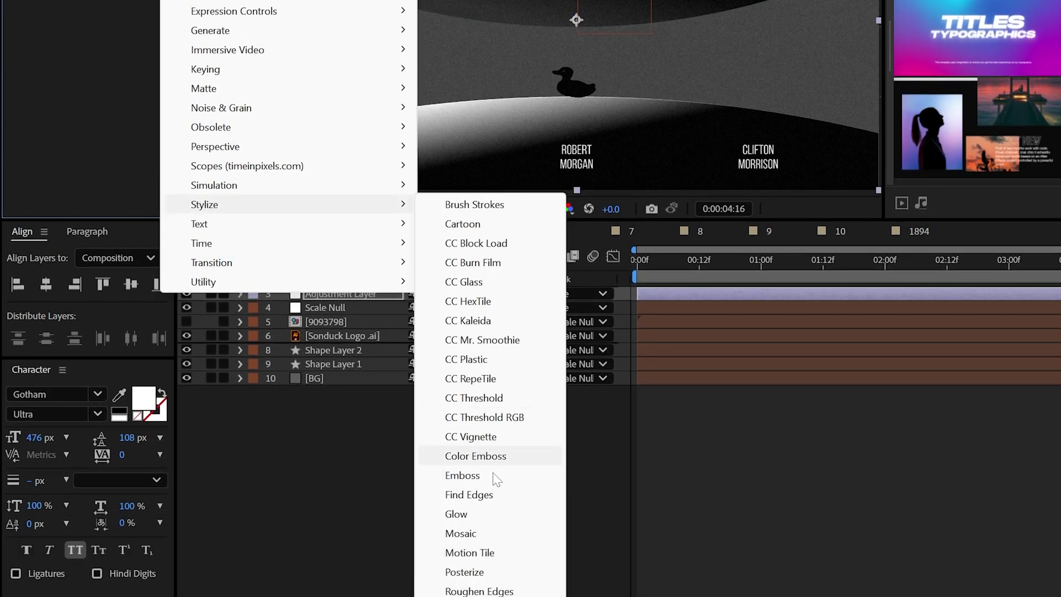
{"action": "left_click", "coordinate": [485, 519]}
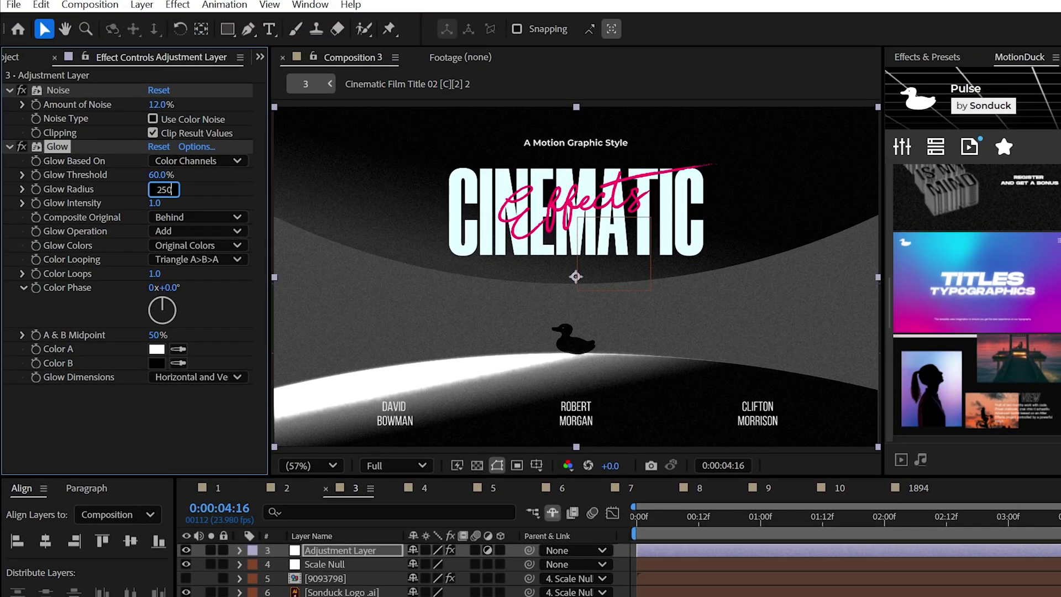
{"action": "key", "text": "Return"}
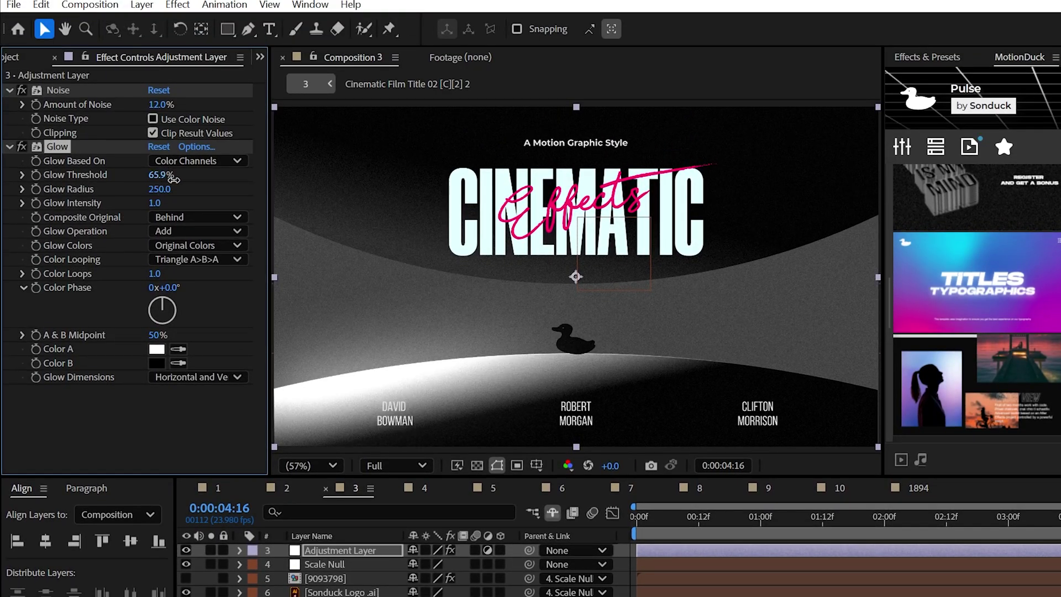
{"action": "left_click_drag", "start_coordinate": [174, 179], "coordinate": [232, 182]}
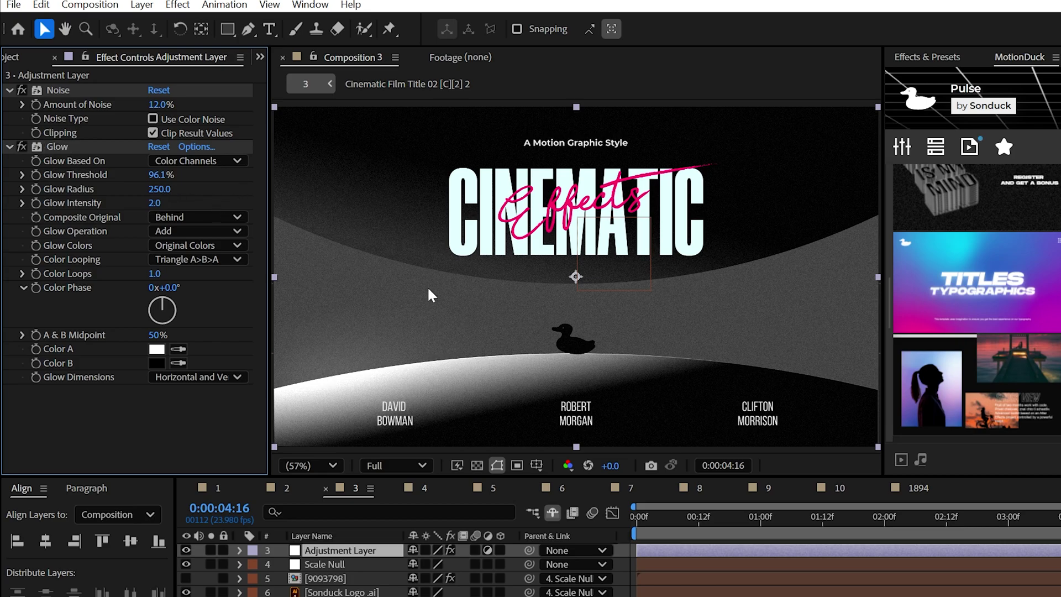
{"action": "left_click", "coordinate": [37, 188], "text": "alt"}
{"action": "type", "text": "wiggle"}
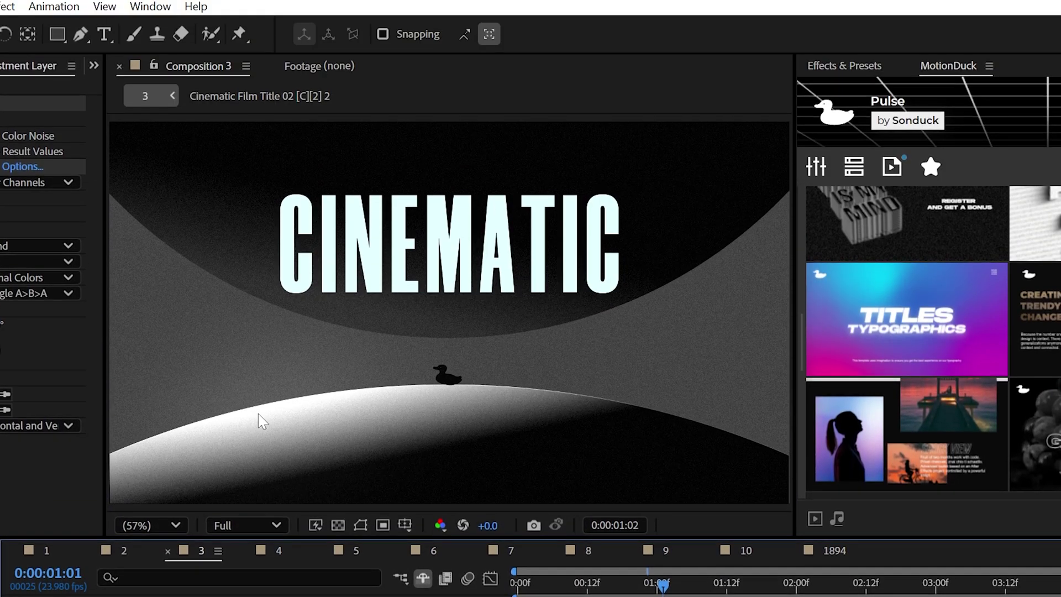
Add Posterize to the adjustment layer at level 9.
{"action": "left_click", "coordinate": [22, 6]}
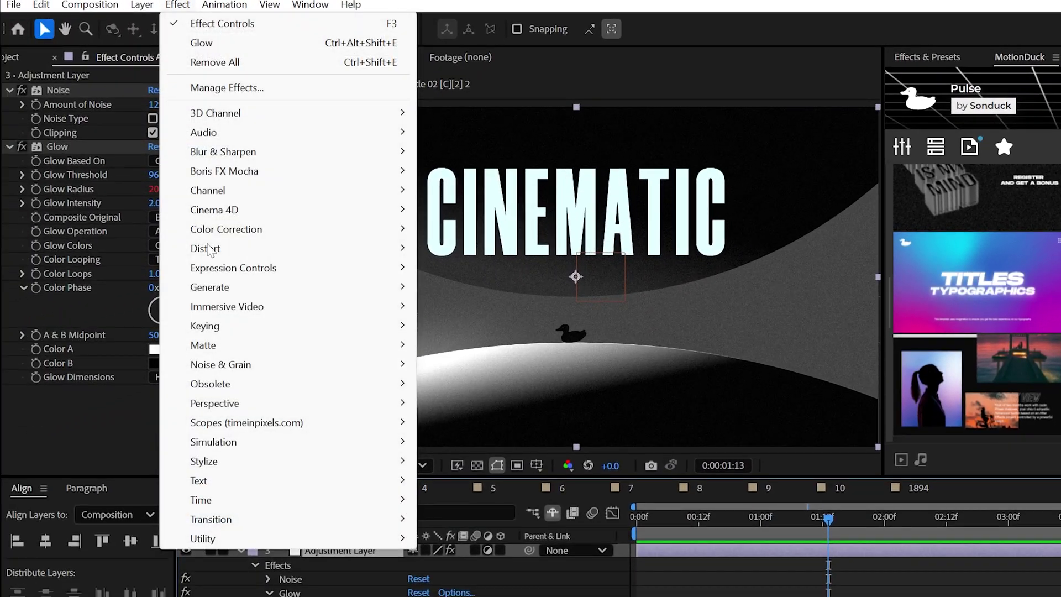
{"action": "mouse_move", "coordinate": [221, 459]}
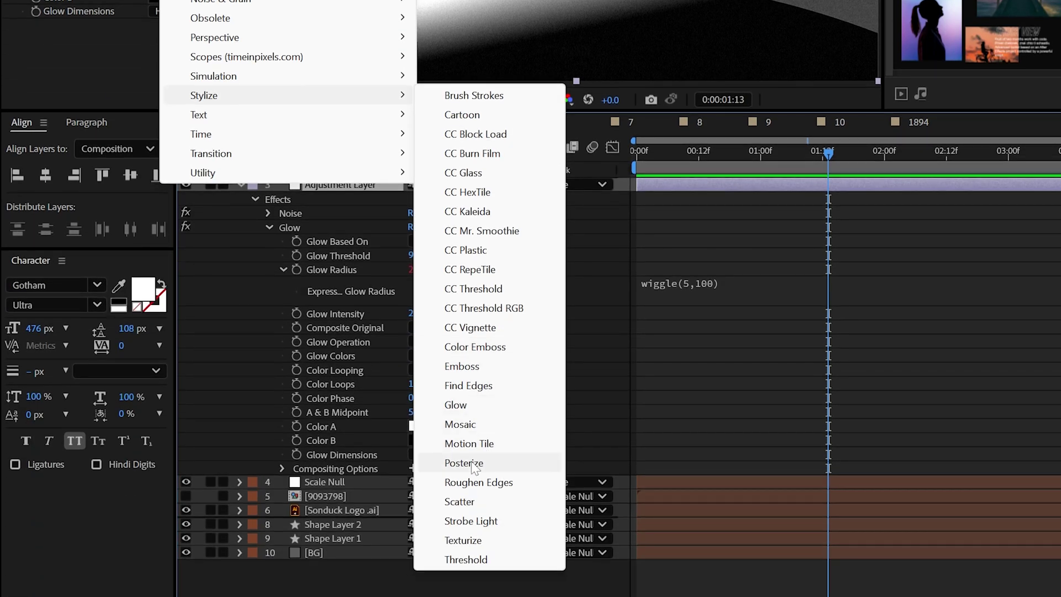
{"action": "left_click", "coordinate": [464, 463]}
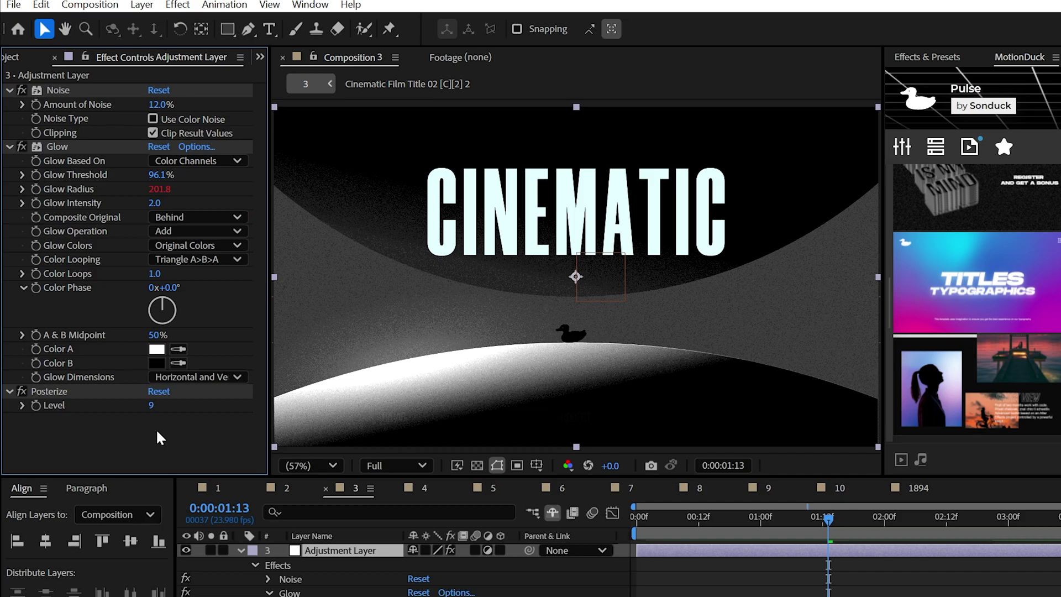
Add Posterize Time at 12 frames per second and preview the composition.
{"action": "right_click", "coordinate": [157, 432]}
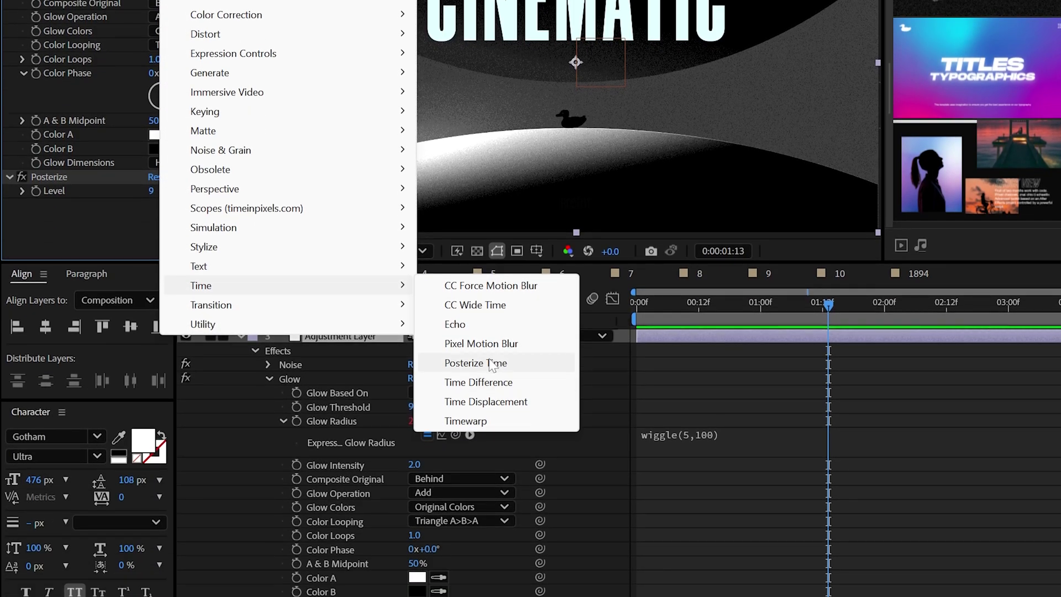
{"action": "left_click", "coordinate": [492, 364]}
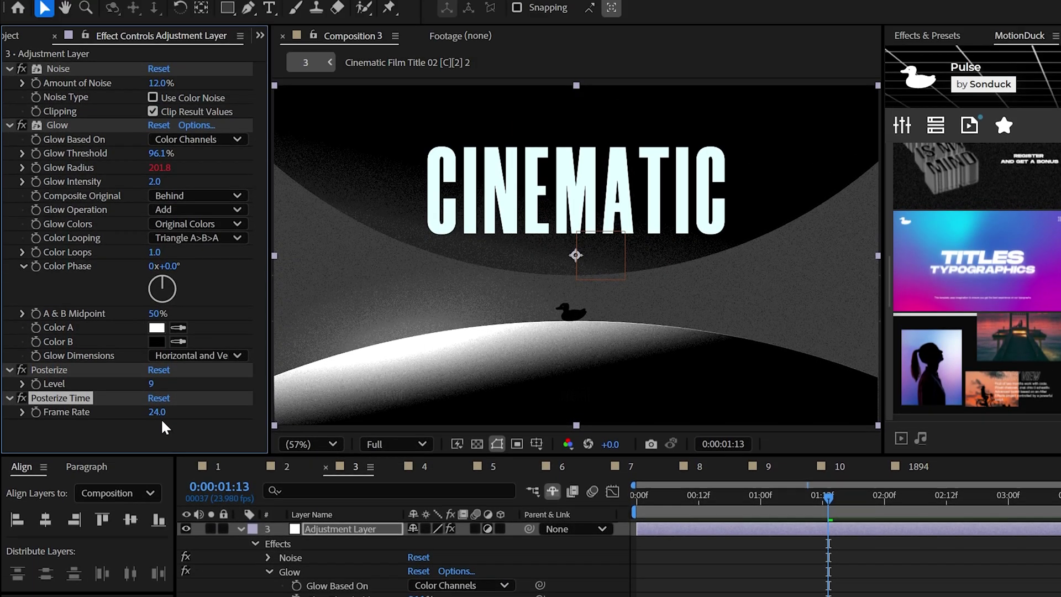
{"action": "left_click", "coordinate": [157, 222]}
{"action": "key", "text": "space"}
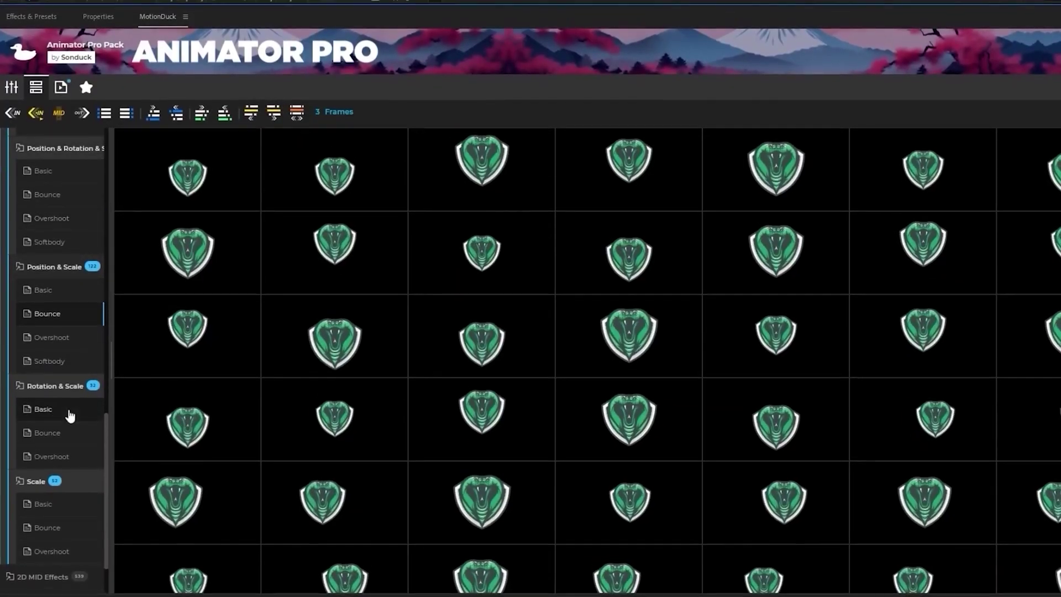
Browse MotionDuck's Rotation & Scale Basic, Bounce and Overshoot presets, applying an IN preset.
{"action": "left_click", "coordinate": [70, 412]}
{"action": "left_click", "coordinate": [84, 497]}
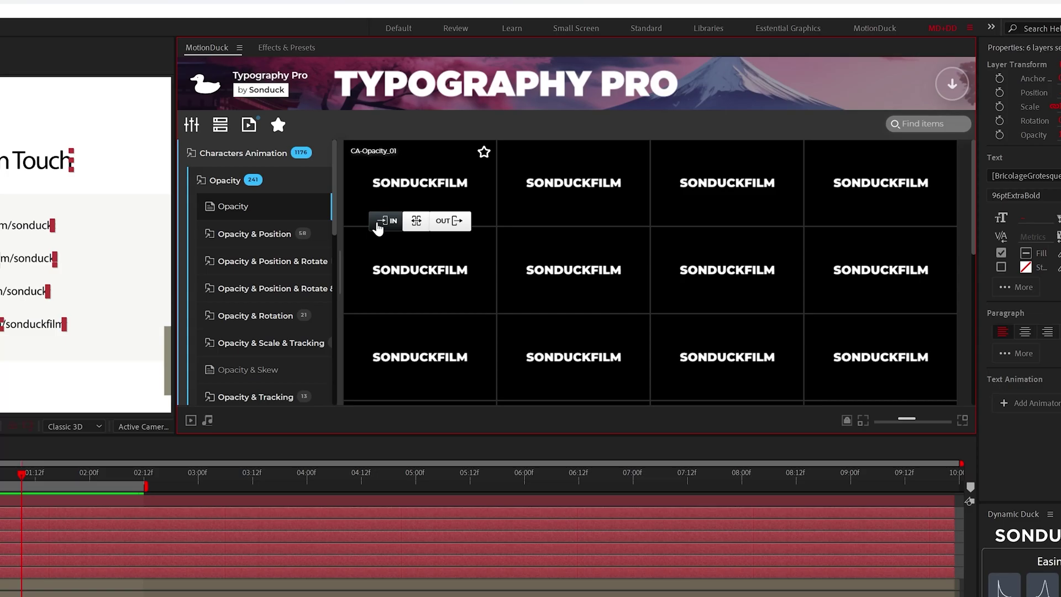
{"action": "left_click", "coordinate": [385, 221]}
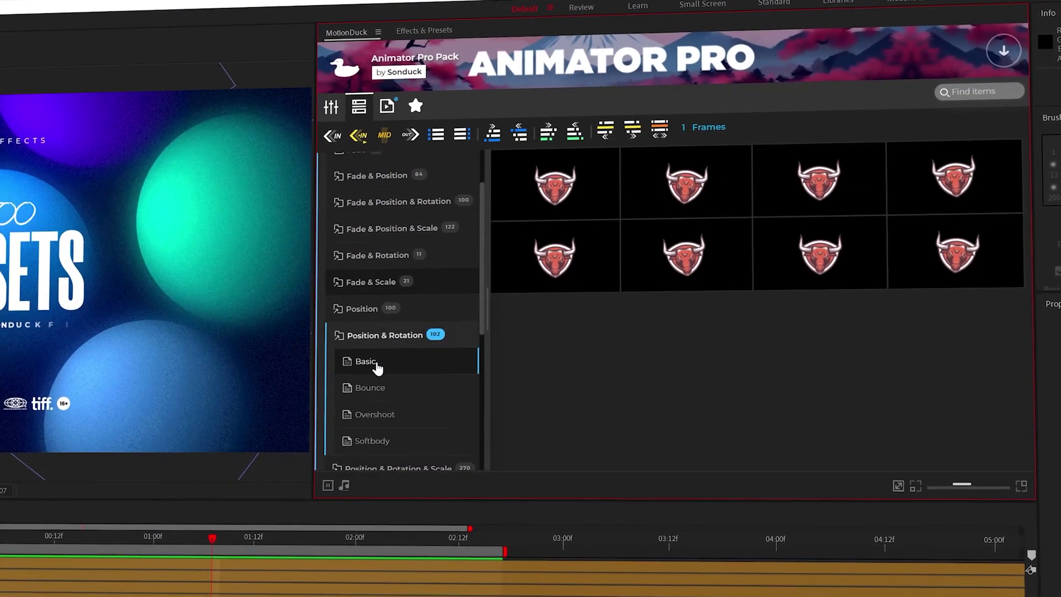
{"action": "left_click", "coordinate": [369, 388]}
{"action": "left_click", "coordinate": [368, 421]}
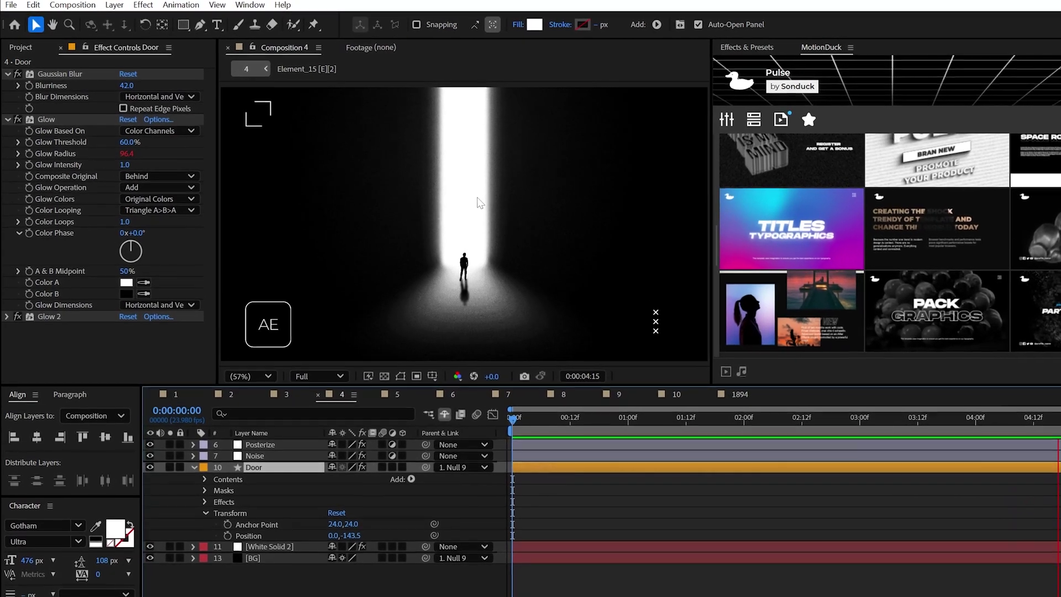
Replace the Door layer's effects with Gaussian Blur (Repeat Edge Pixels off) and a Glow whose radius wiggles with wiggle(1,10).
{"action": "key", "text": "Delete"}
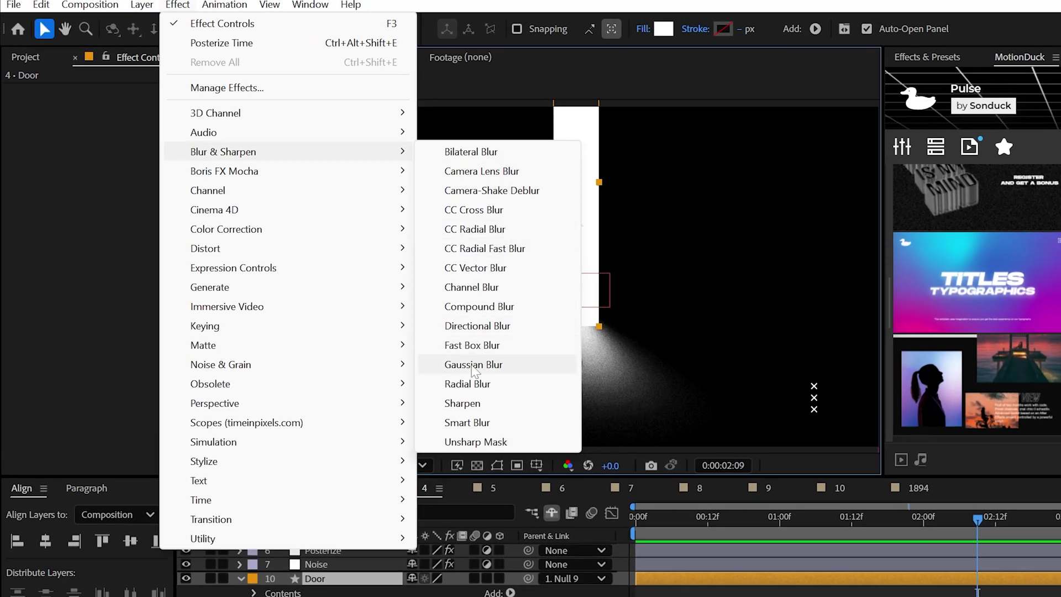
{"action": "left_click", "coordinate": [472, 365]}
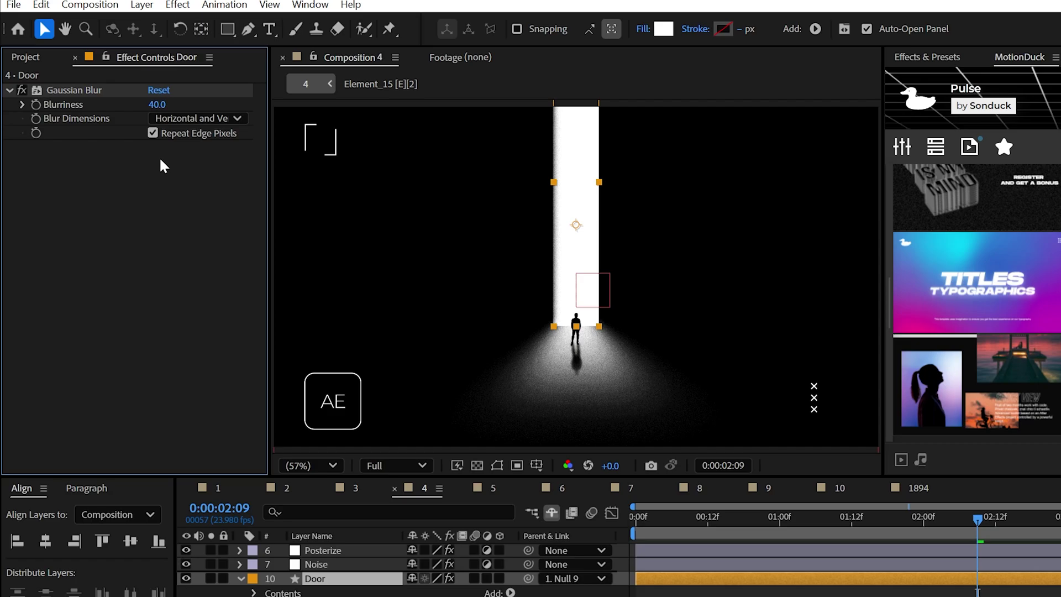
{"action": "left_click", "coordinate": [153, 136]}
{"action": "right_click", "coordinate": [159, 145]}
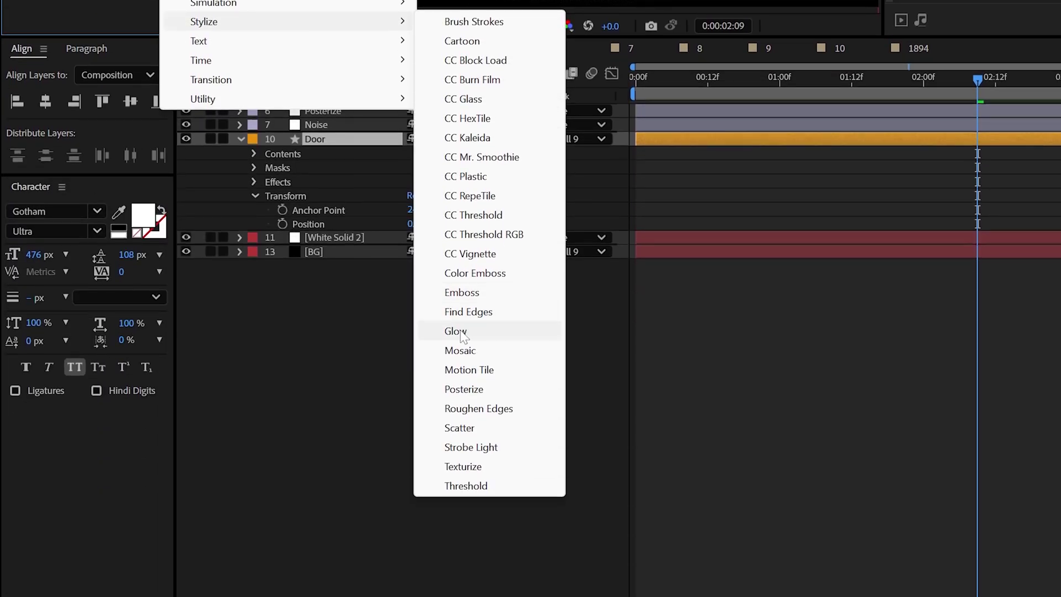
{"action": "left_click", "coordinate": [467, 596]}
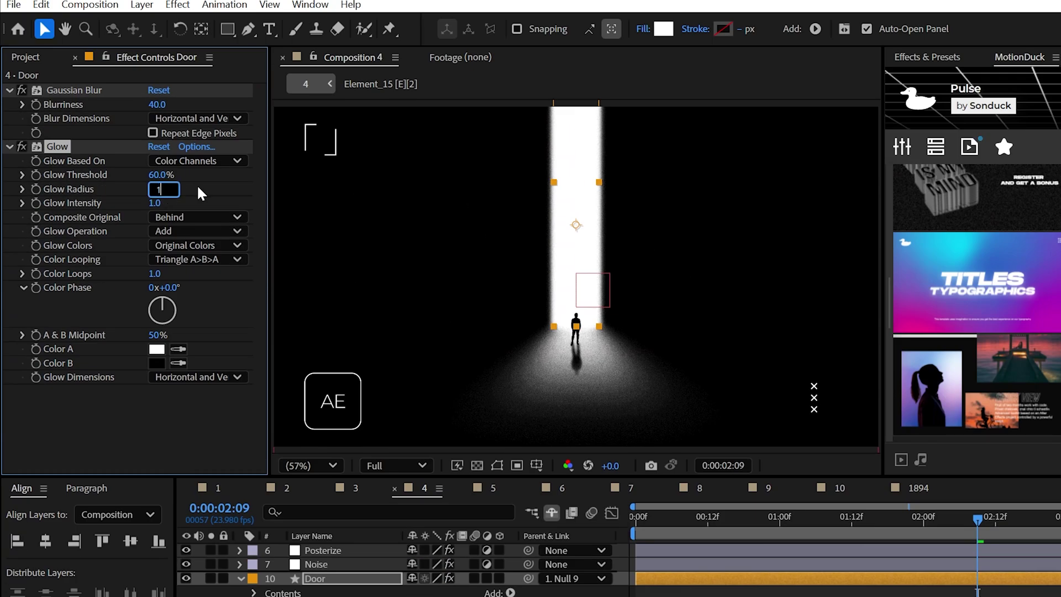
{"action": "left_click", "coordinate": [36, 189], "text": "alt"}
{"action": "type", "text": "wiggle"}
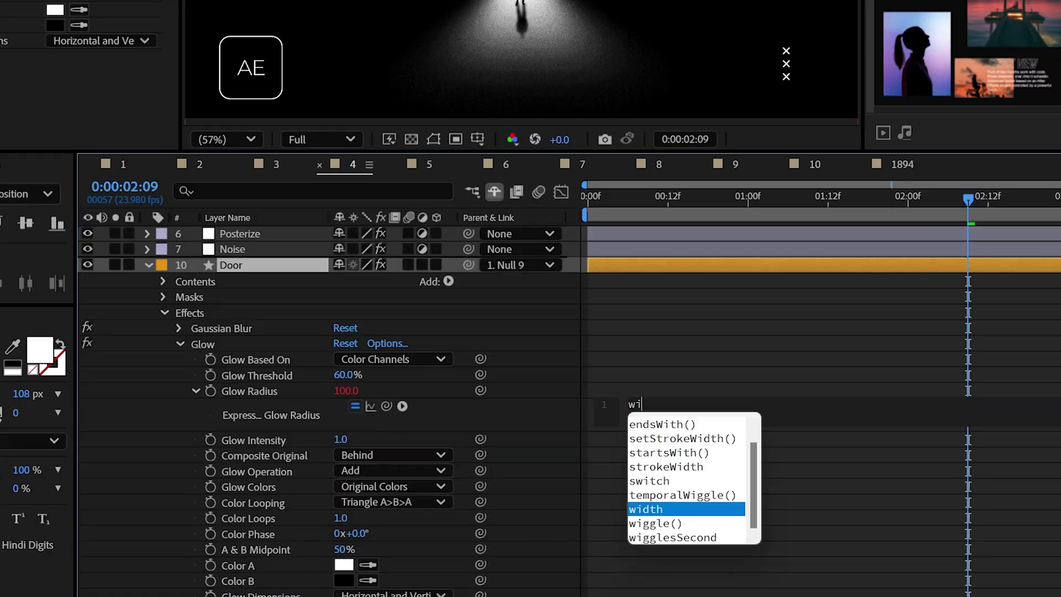
{"action": "type", "text": "(1,10"}
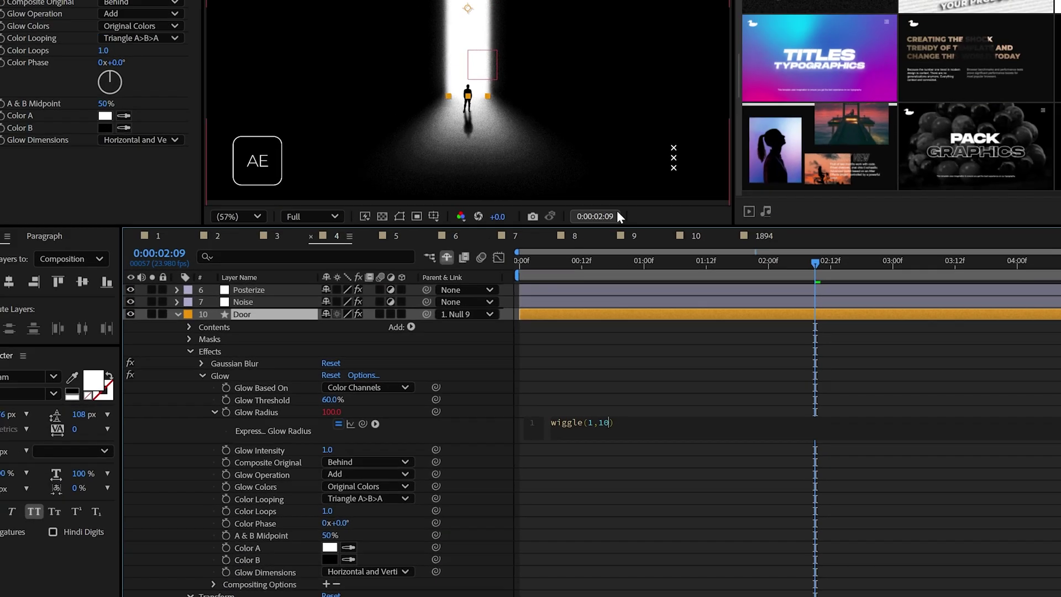
Duplicate the Glow, raise Glow 2's radius to 1000, and change its expression to wiggle(2,100).
{"action": "key", "text": "ctrl+d"}
{"action": "left_click", "coordinate": [170, 325]}
{"action": "left_click_drag", "start_coordinate": [330, 436], "coordinate": [642, 450]}
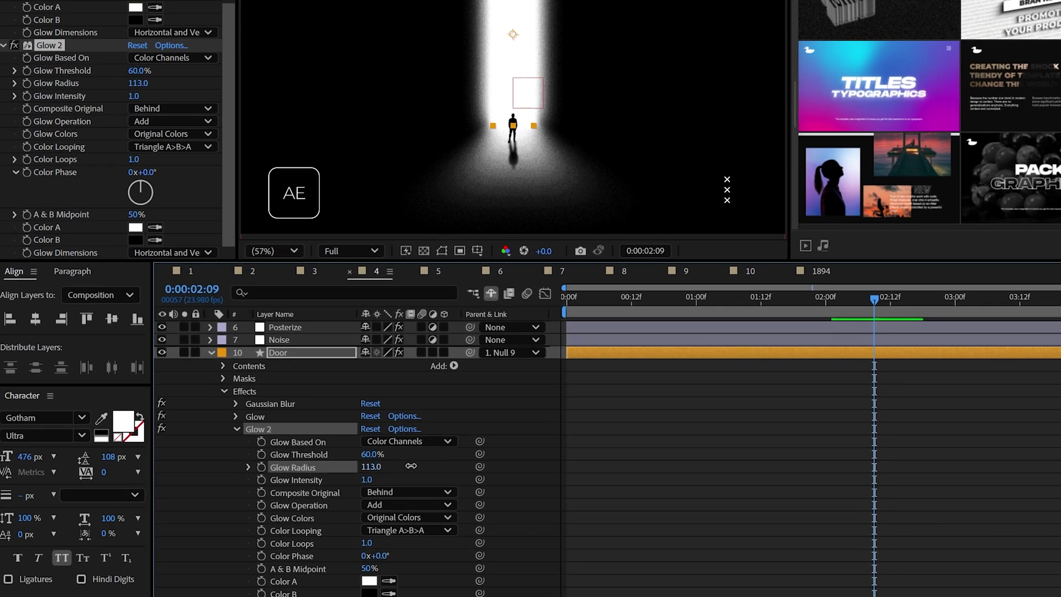
{"action": "left_click", "coordinate": [249, 467]}
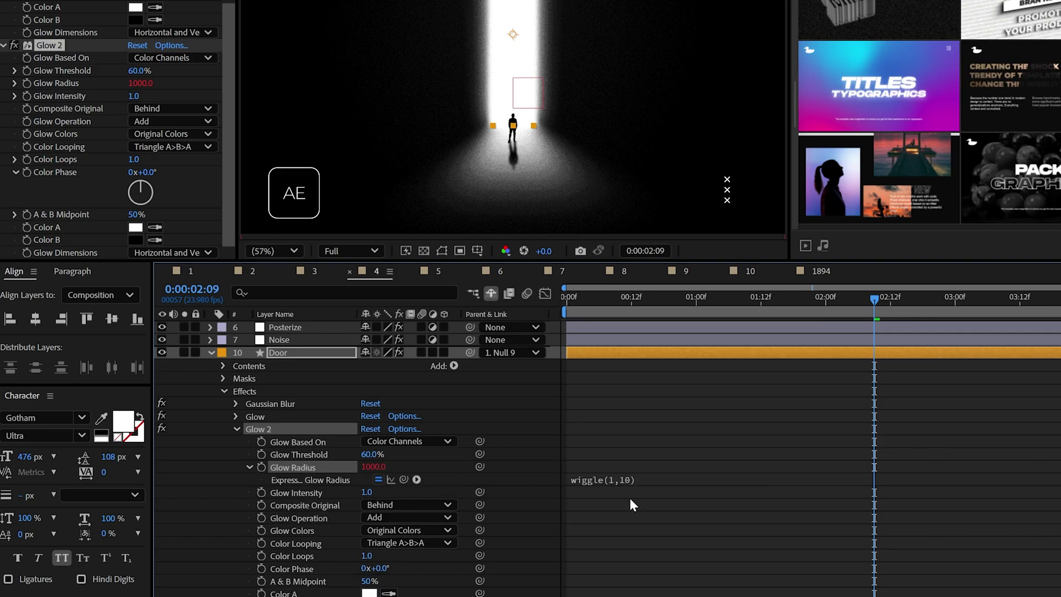
{"action": "left_click", "coordinate": [619, 480]}
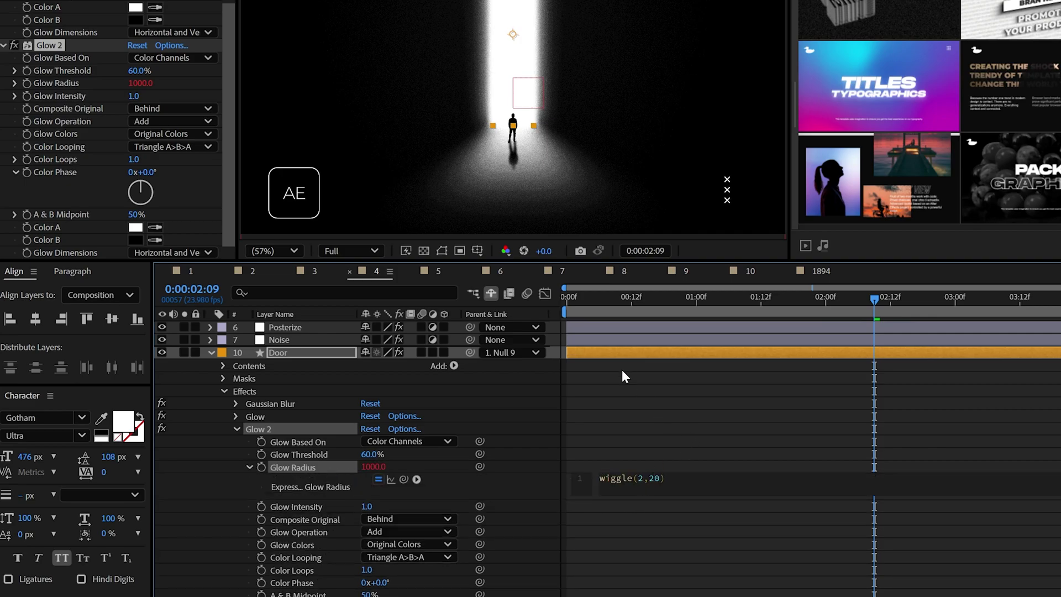
{"action": "type", "text": "0"}
{"action": "key", "text": "Home"}
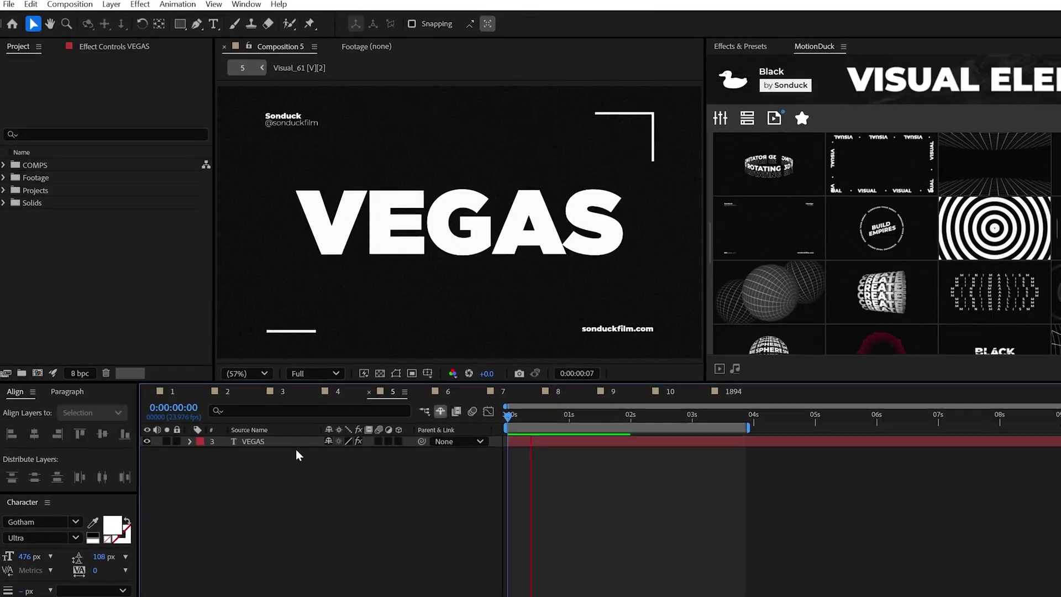
Delete the VEGAS layer's Vegas and Glow effects and add a Fill effect in pure white (FFFFFF).
{"action": "left_click", "coordinate": [254, 441]}
{"action": "left_click", "coordinate": [114, 46]}
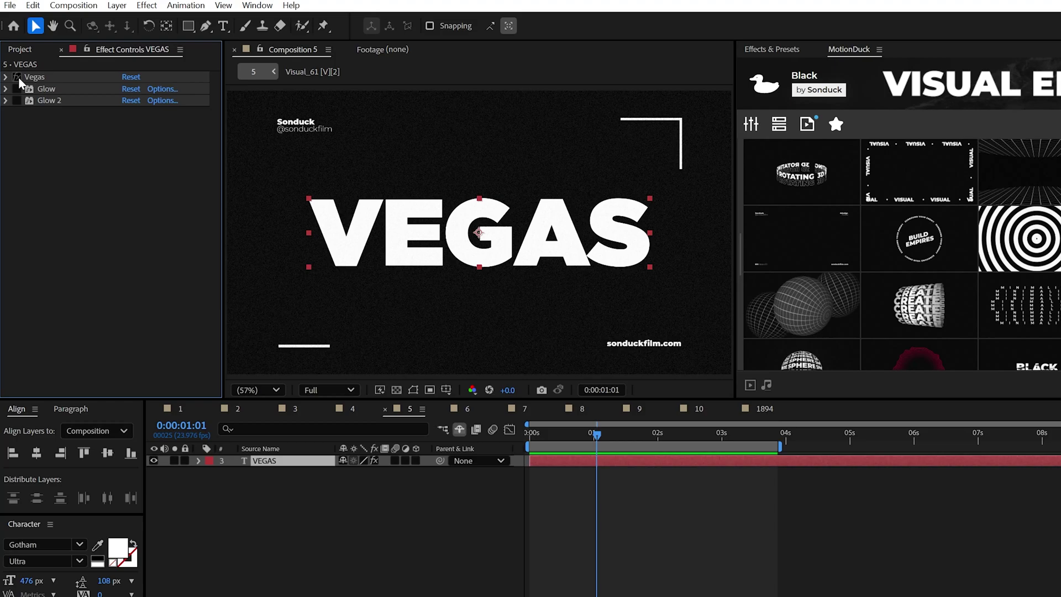
{"action": "left_click_drag", "start_coordinate": [18, 78], "coordinate": [18, 101]}
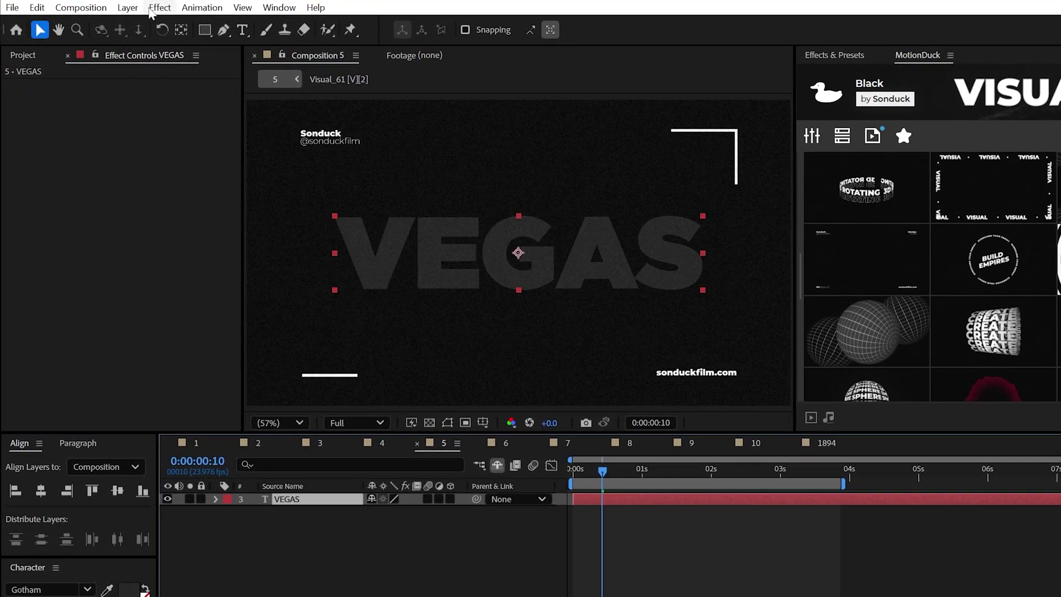
{"action": "left_click", "coordinate": [159, 8]}
{"action": "mouse_move", "coordinate": [182, 262]}
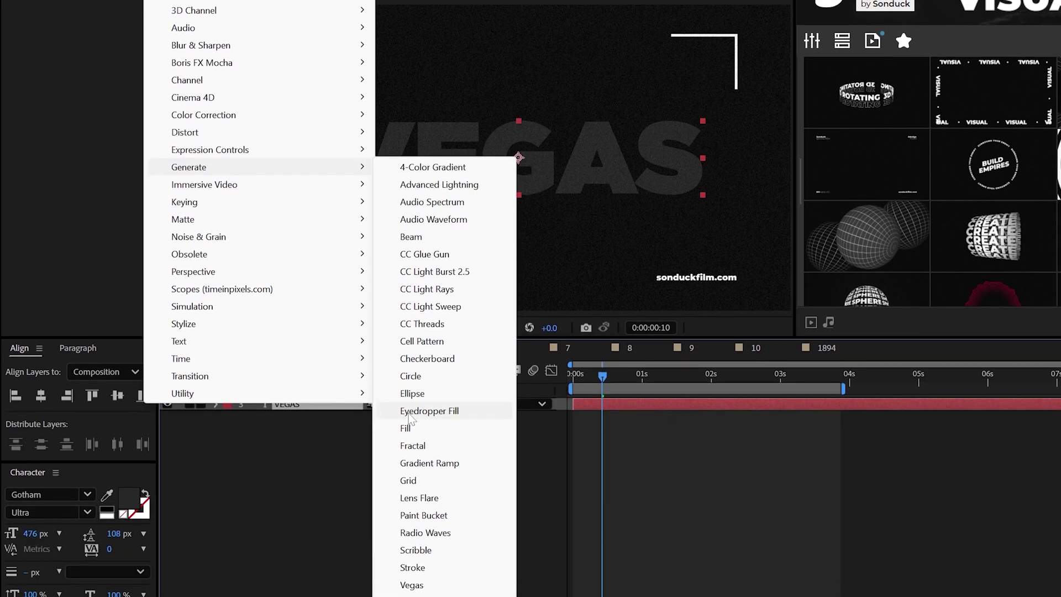
{"action": "left_click", "coordinate": [405, 428]}
{"action": "left_click", "coordinate": [157, 136]}
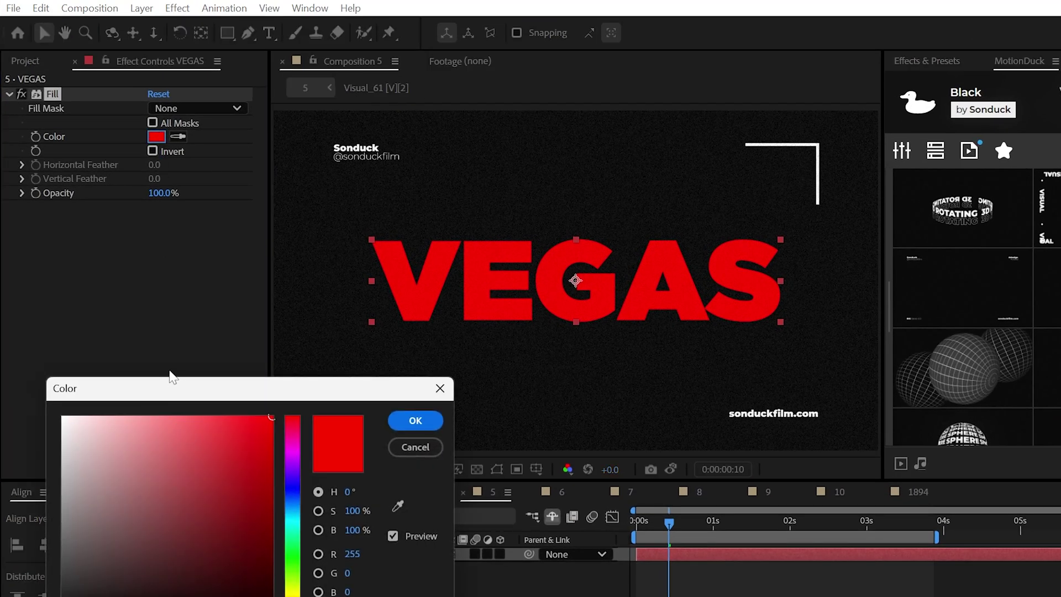
{"action": "left_click_drag", "start_coordinate": [135, 303], "coordinate": [13, 234]}
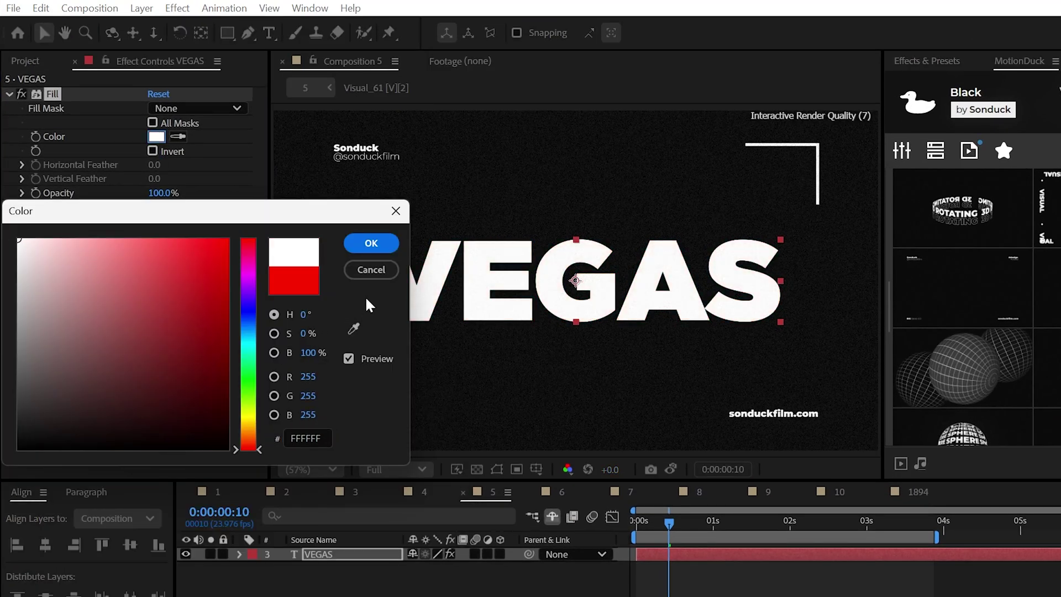
{"action": "left_click", "coordinate": [371, 242]}
{"action": "left_click", "coordinate": [177, 7]}
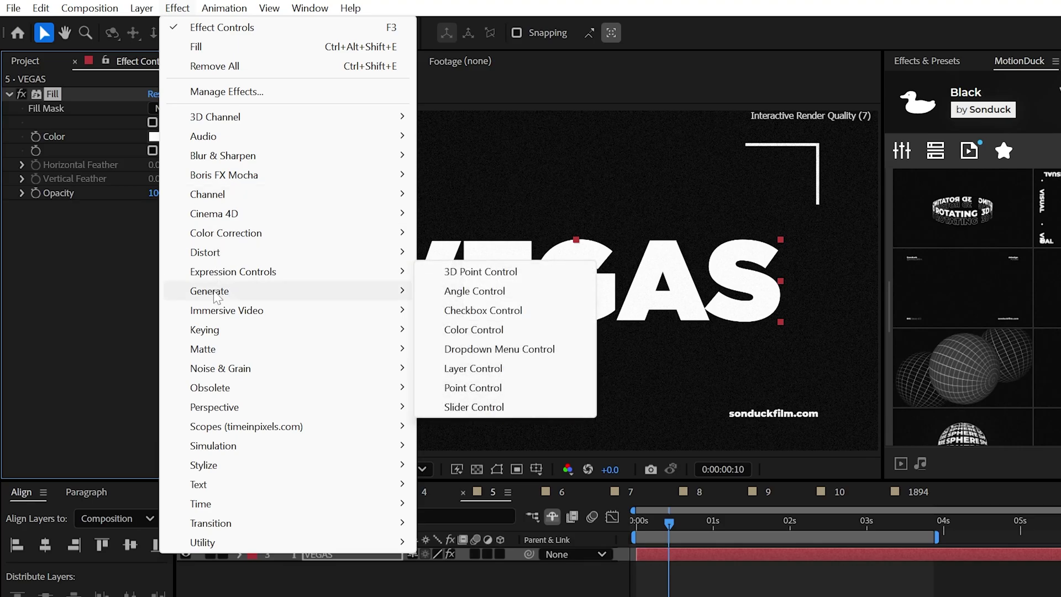
Add a Vegas effect to VEGAS with Transparent blend mode and a white stroke.
{"action": "mouse_move", "coordinate": [215, 297]}
{"action": "left_click", "coordinate": [450, 503]}
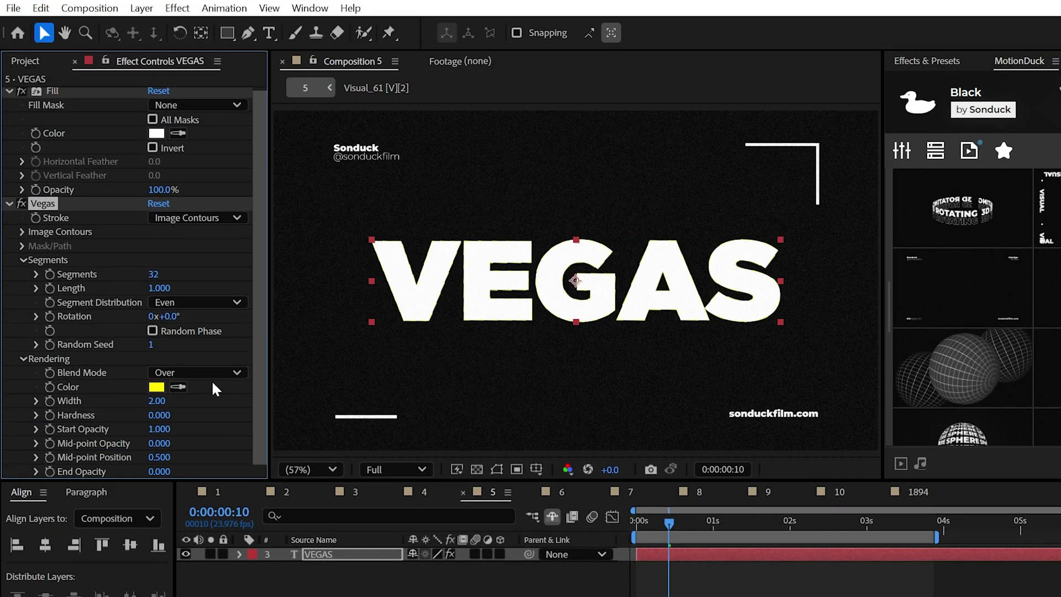
{"action": "left_click", "coordinate": [164, 278]}
{"action": "left_click", "coordinate": [175, 297]}
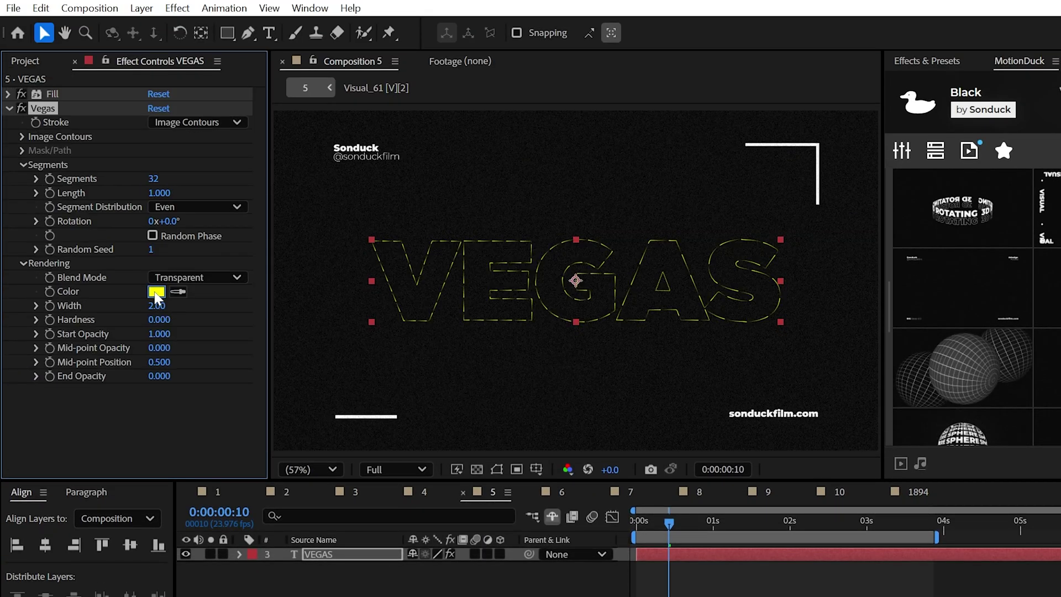
{"action": "left_click", "coordinate": [157, 297]}
{"action": "left_click", "coordinate": [25, 233]}
{"action": "left_click", "coordinate": [350, 240]}
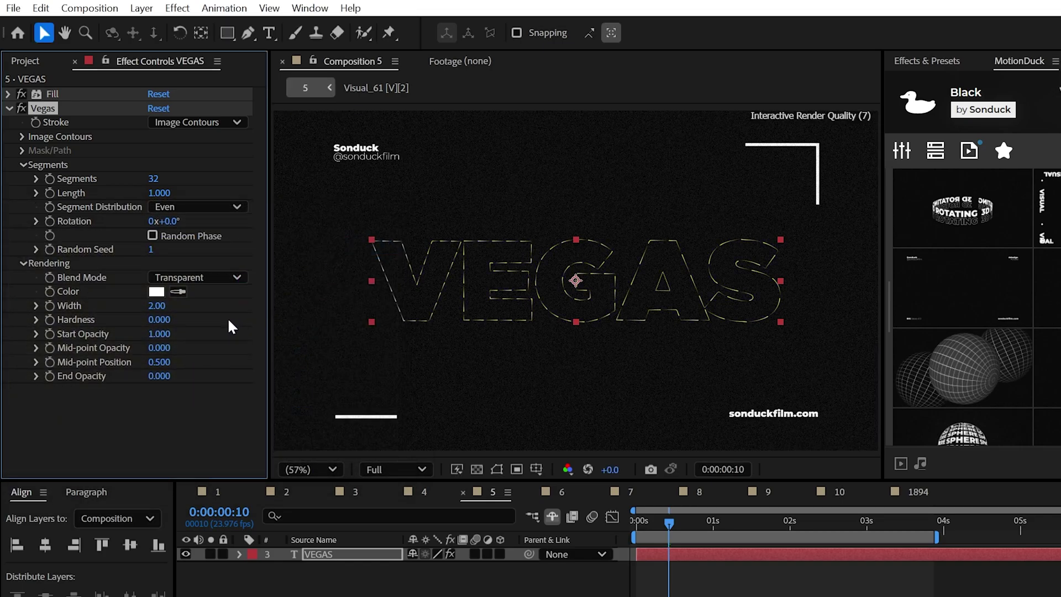
Set Vegas Hardness and End Opacity to 1, shorten the segments, and keyframe an increasing rotation.
{"action": "type", "text": "1"}
{"action": "key", "text": "Return"}
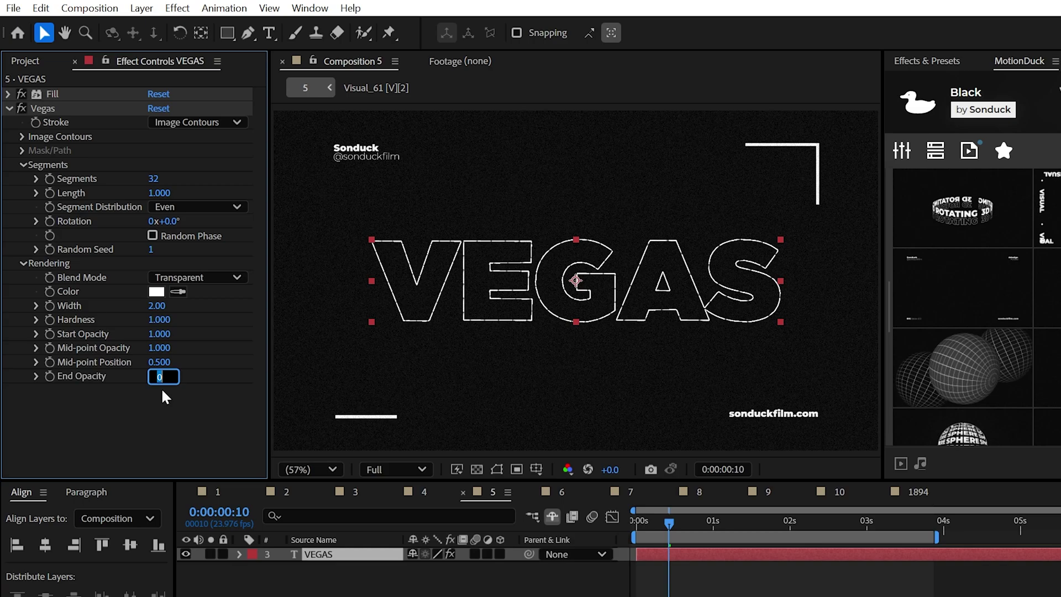
{"action": "key", "text": "Return"}
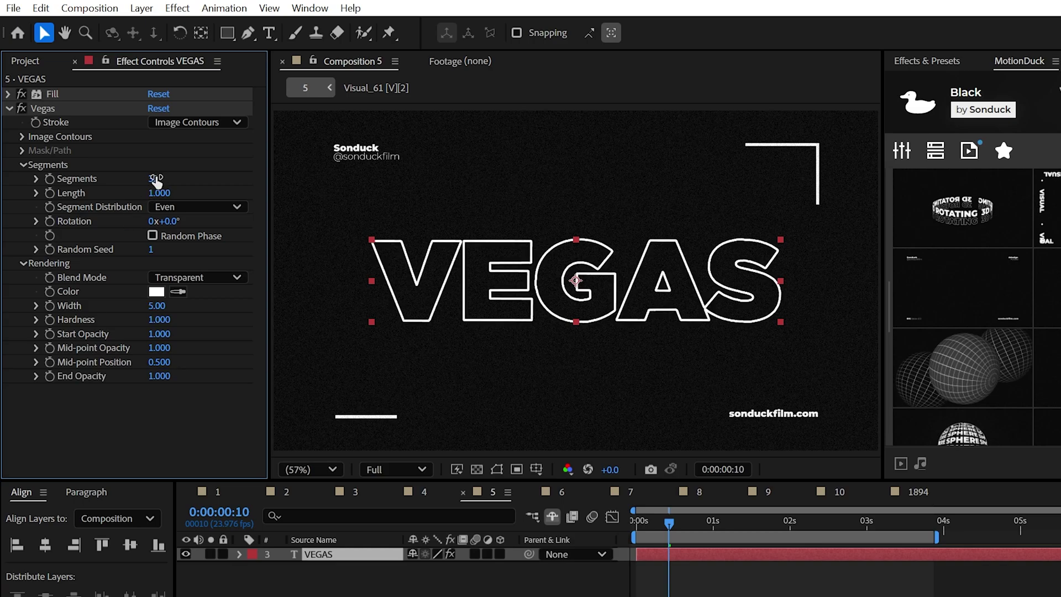
{"action": "left_click_drag", "start_coordinate": [160, 193], "coordinate": [142, 189]}
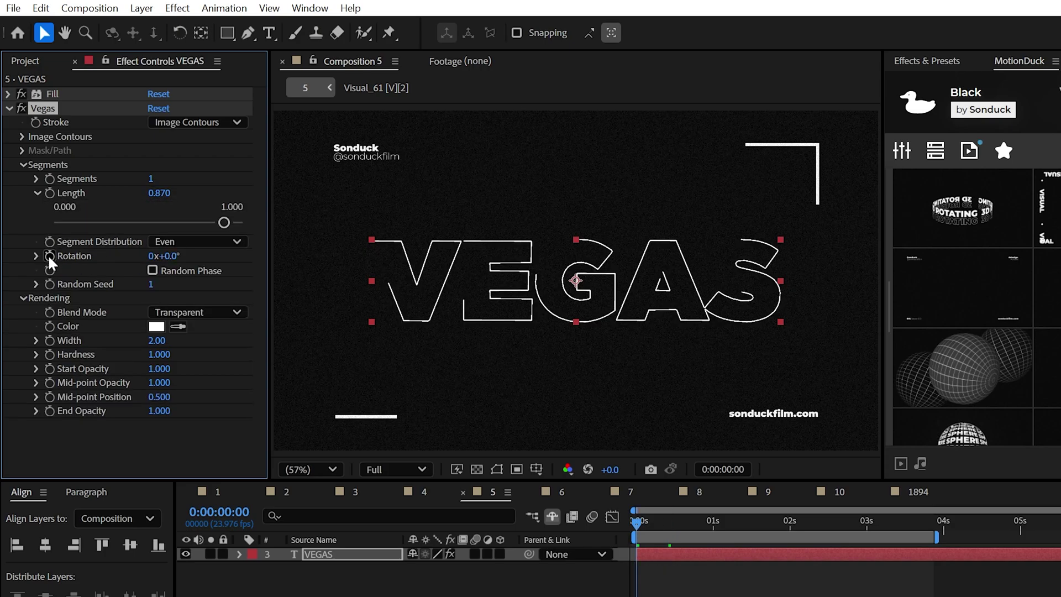
{"action": "left_click", "coordinate": [50, 256]}
{"action": "left_click", "coordinate": [859, 525]}
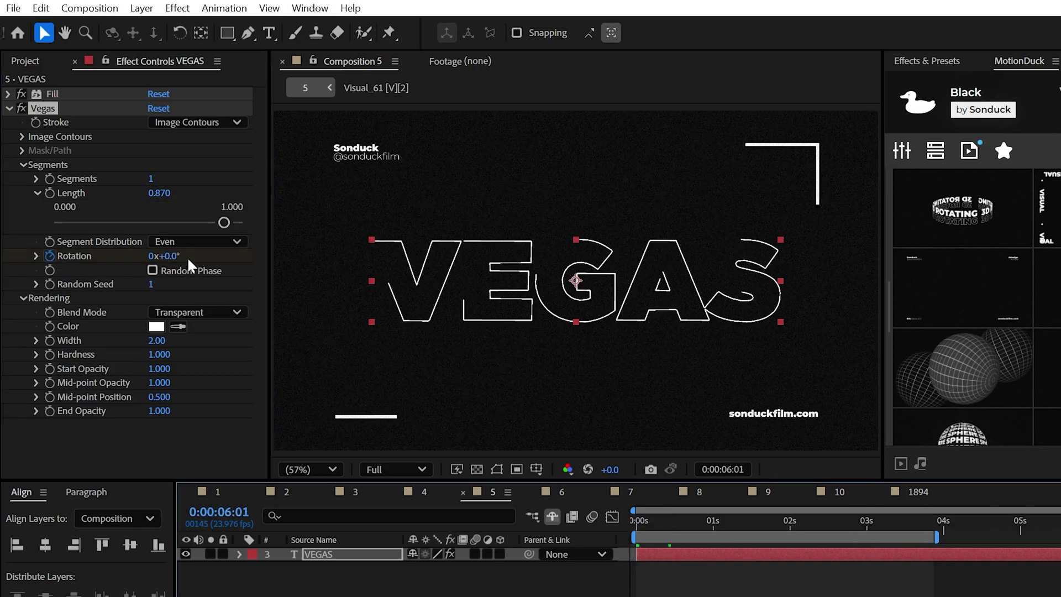
{"action": "left_click_drag", "start_coordinate": [165, 256], "coordinate": [176, 255]}
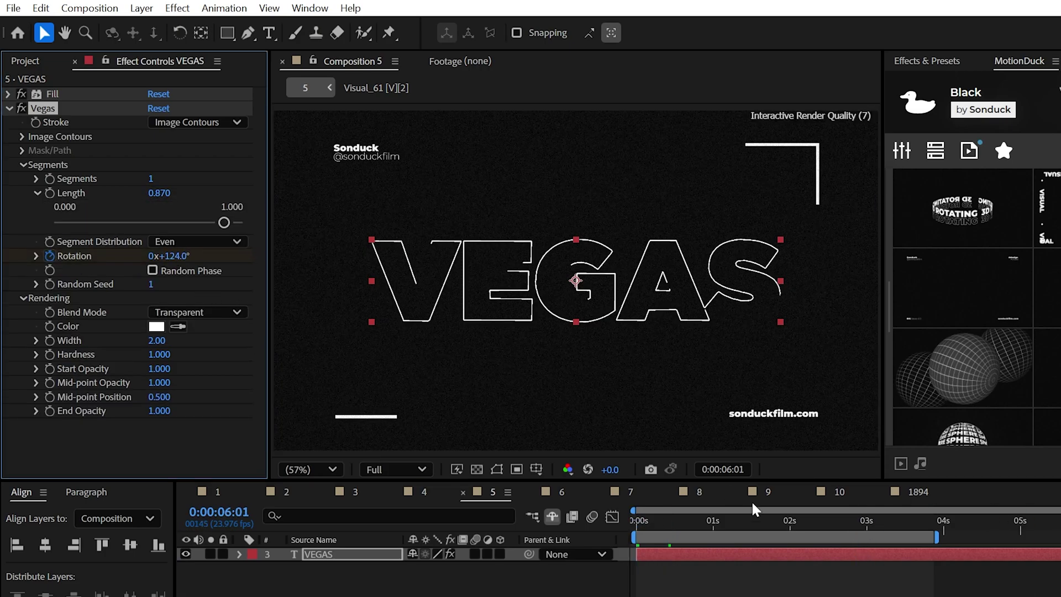
{"action": "key", "text": "Home"}
Add a Glow to VEGAS, duplicate it with a larger radius, and preview the animation.
{"action": "left_click", "coordinate": [177, 8]}
{"action": "mouse_move", "coordinate": [205, 465]}
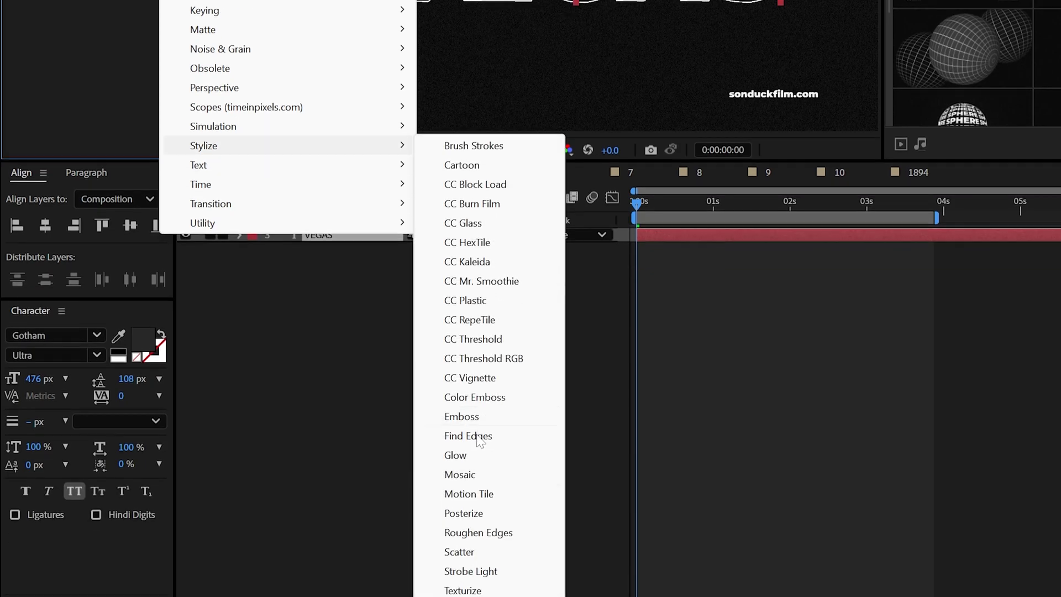
{"action": "left_click", "coordinate": [455, 455]}
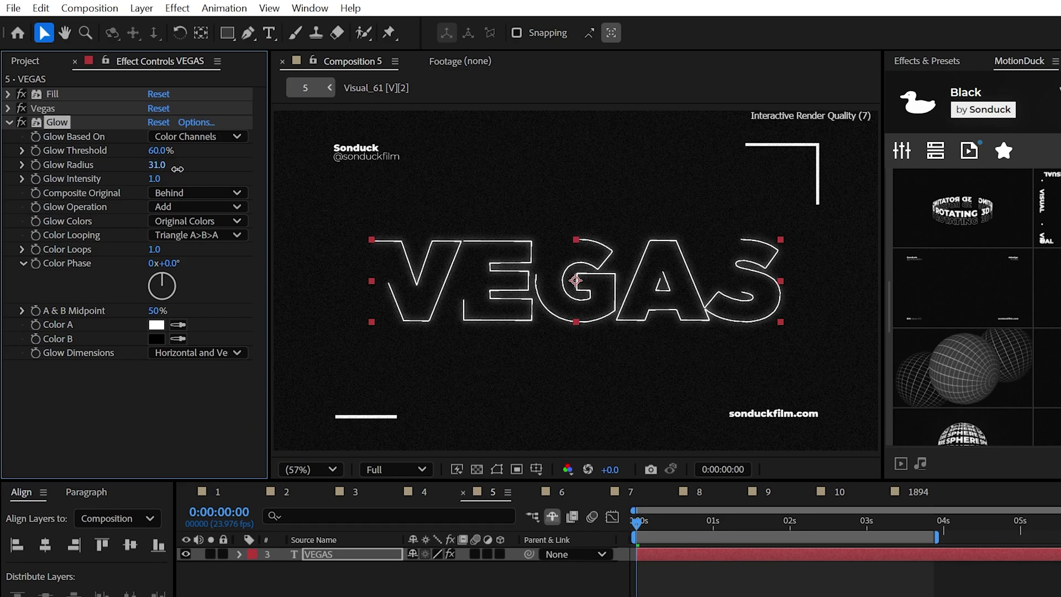
{"action": "key", "text": "ctrl+d"}
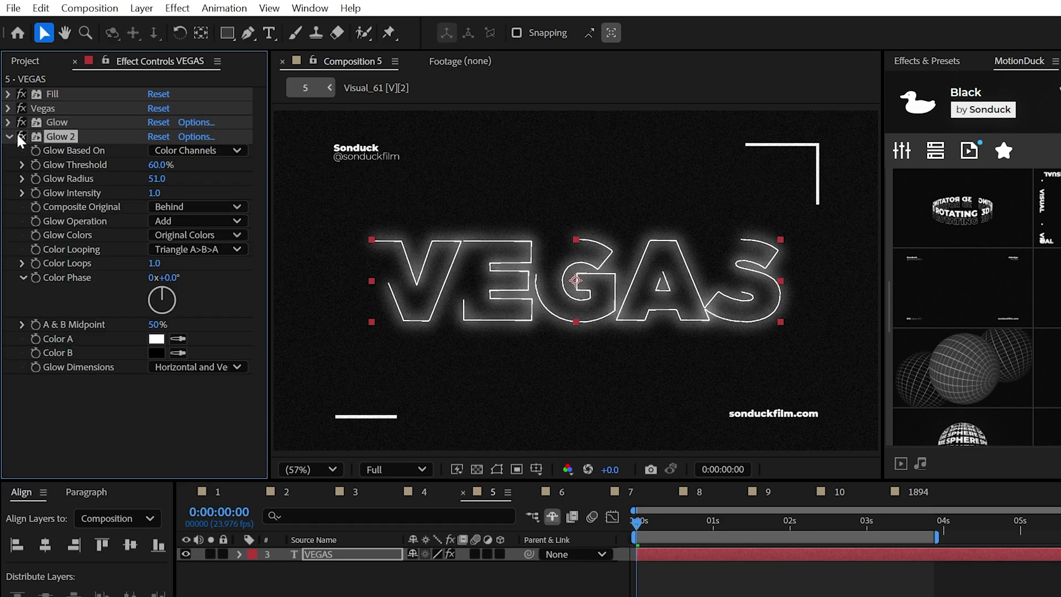
{"action": "left_click_drag", "start_coordinate": [367, 188], "coordinate": [509, 346]}
{"action": "key", "text": "space"}
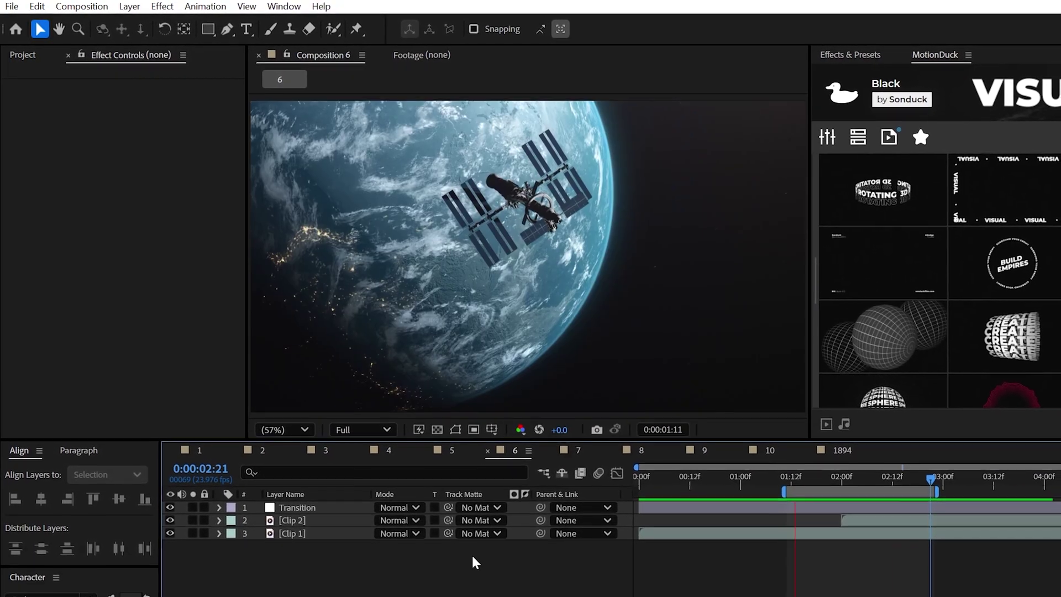
Add Motion Tile to the Transition layer and move its Tile Center to 960, 2654 at 3:00.
{"action": "left_click", "coordinate": [300, 513]}
{"action": "left_click", "coordinate": [164, 6]}
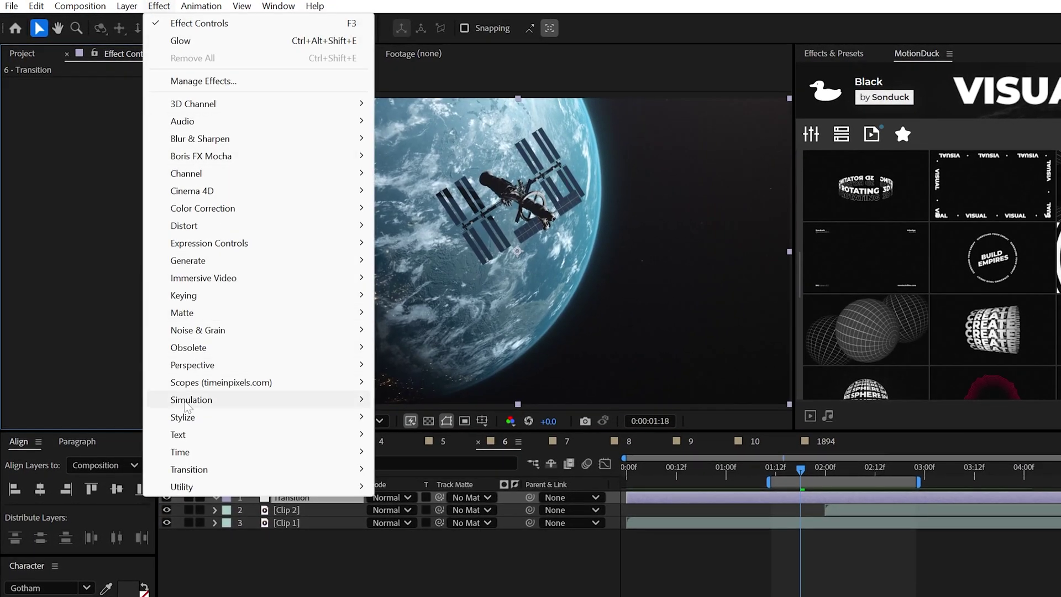
{"action": "mouse_move", "coordinate": [185, 417]}
{"action": "left_click", "coordinate": [416, 409]}
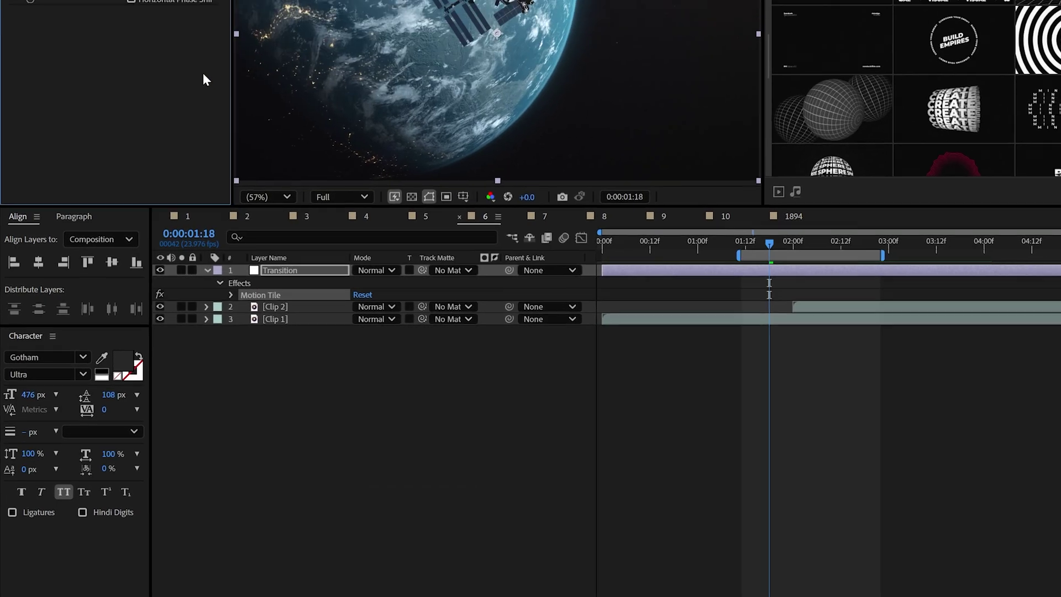
{"action": "left_click", "coordinate": [888, 243]}
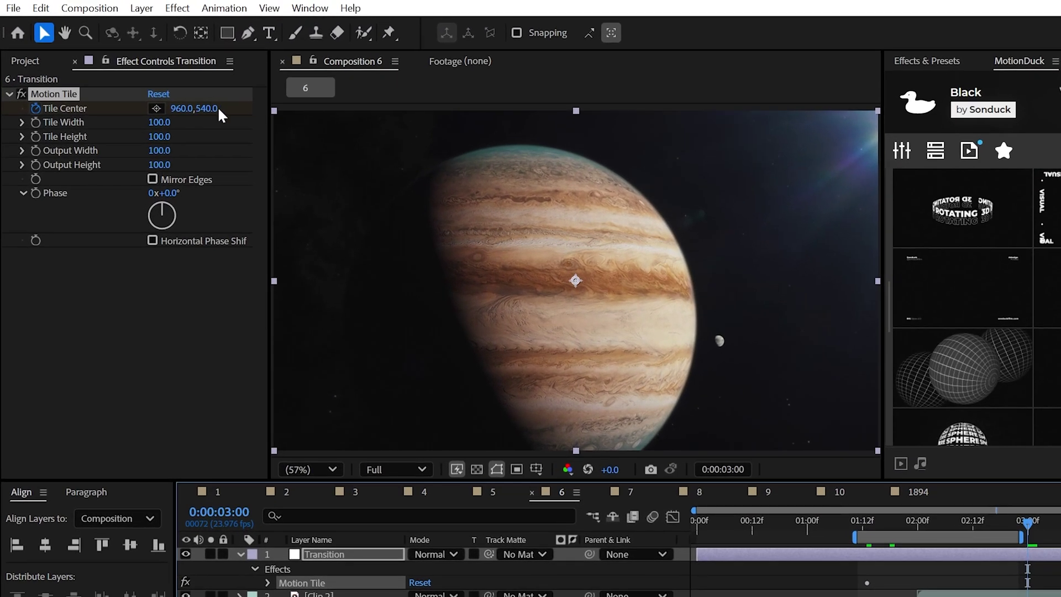
{"action": "left_click_drag", "start_coordinate": [174, 87], "coordinate": [221, 91]}
{"action": "left_click_drag", "start_coordinate": [277, 116], "coordinate": [425, 136]}
Add a Directional Blur to Transition with Blur Length keyframed at 89.3, fading out at the end keyframe.
{"action": "left_click", "coordinate": [177, 8]}
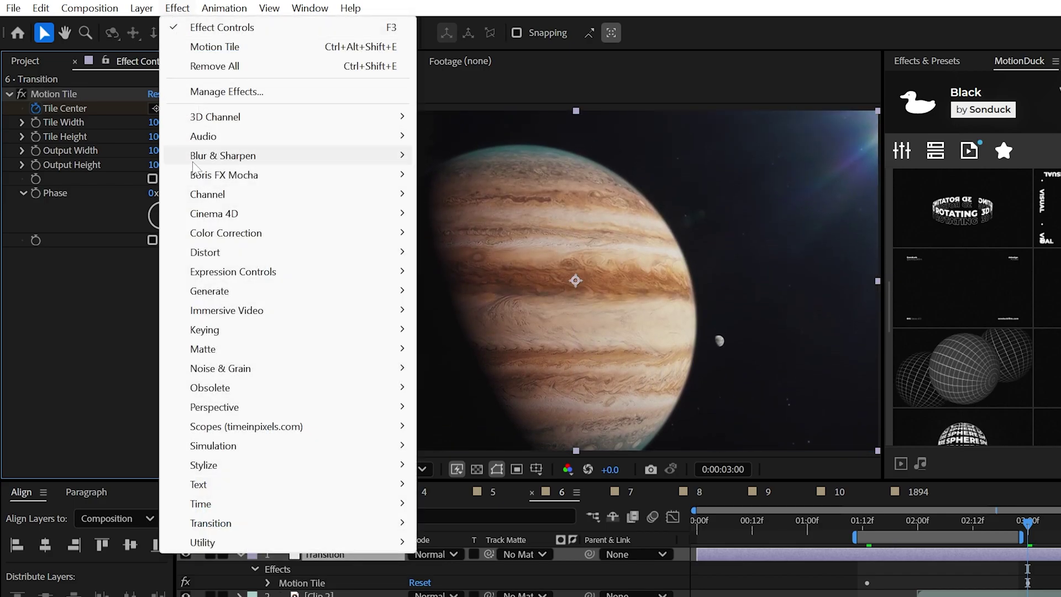
{"action": "mouse_move", "coordinate": [196, 165]}
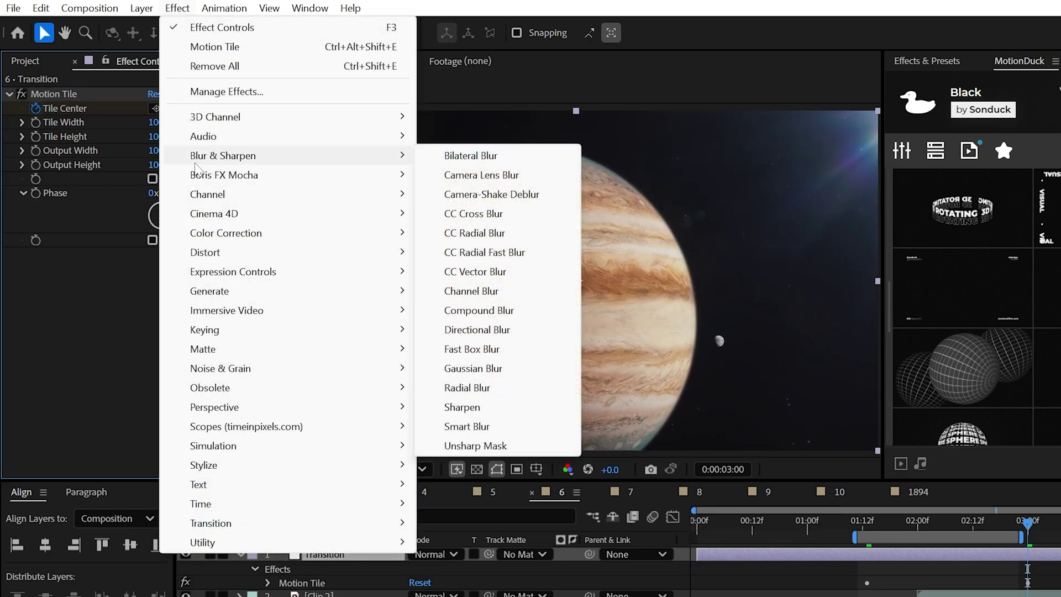
{"action": "left_click", "coordinate": [476, 330]}
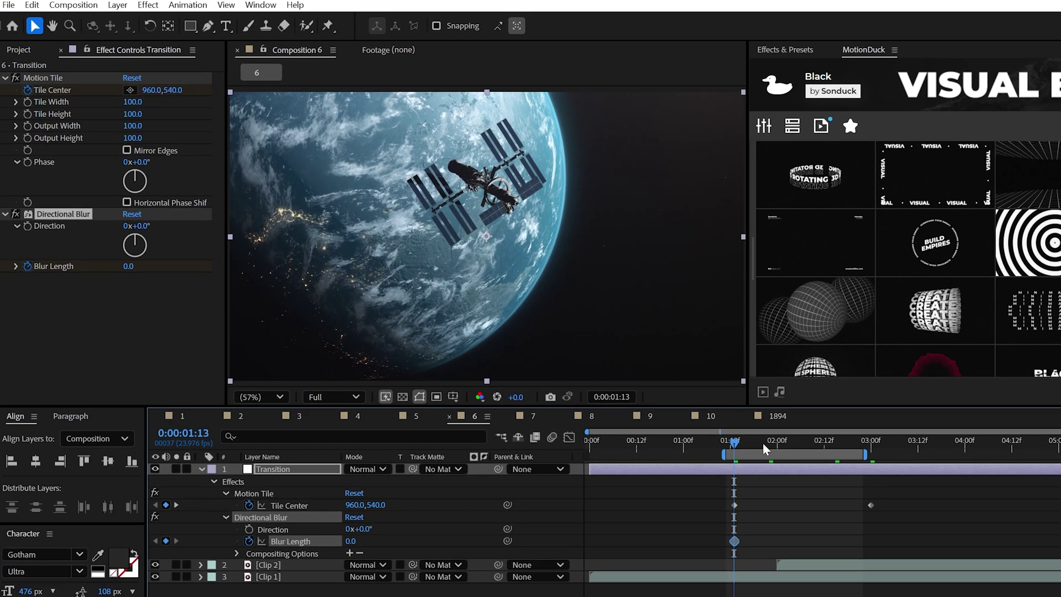
{"action": "left_click_drag", "start_coordinate": [347, 543], "coordinate": [522, 534]}
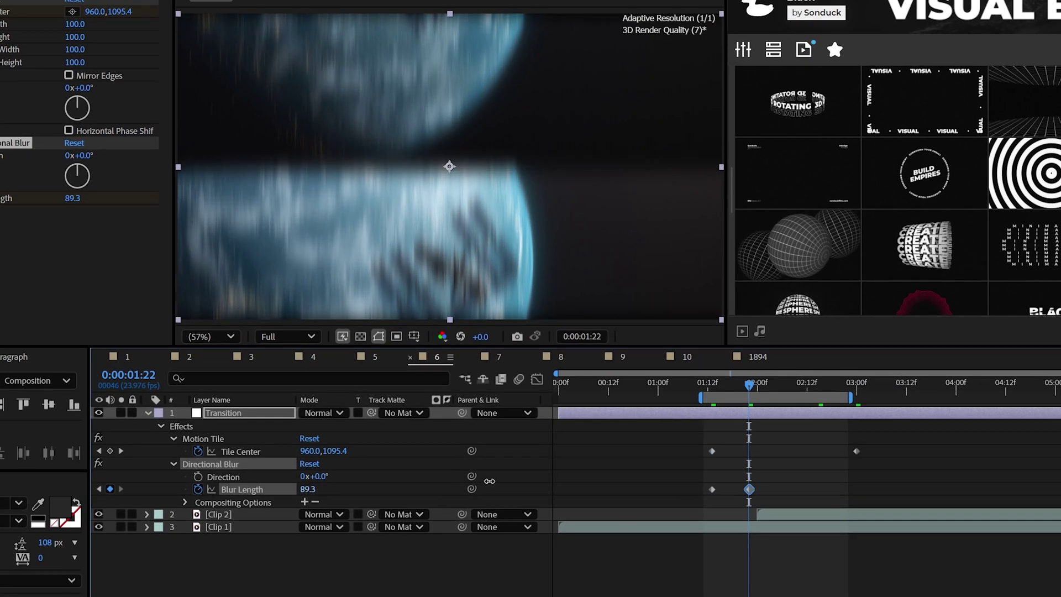
{"action": "left_click", "coordinate": [816, 384]}
{"action": "left_click", "coordinate": [121, 451]}
{"action": "left_click_drag", "start_coordinate": [308, 489], "coordinate": [243, 489]}
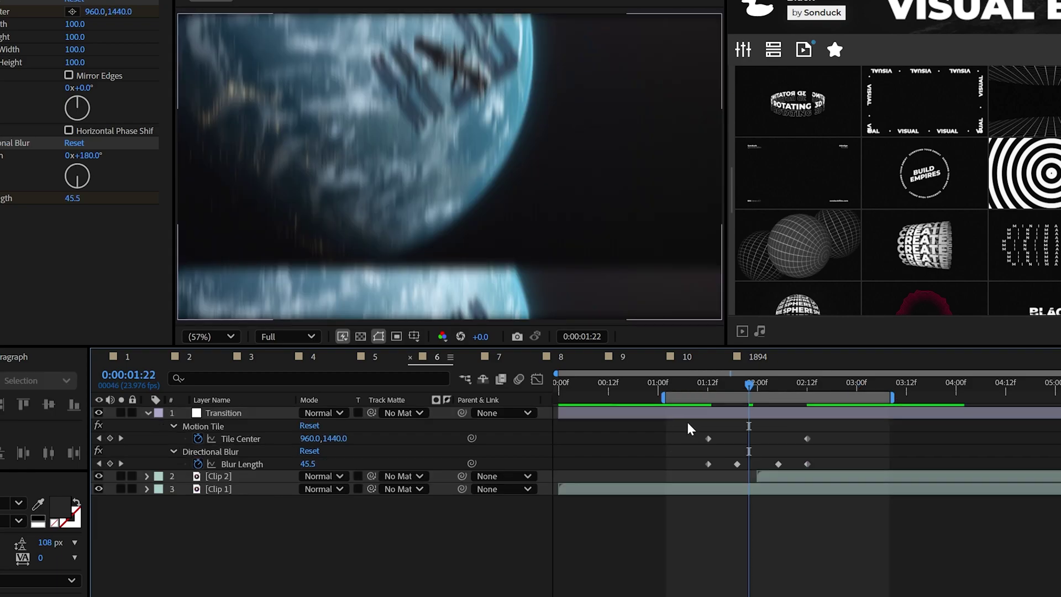
Easy Ease the Tile Center and Blur Length keyframes and set full influence in the Graph Editor.
{"action": "left_click_drag", "start_coordinate": [689, 428], "coordinate": [721, 463]}
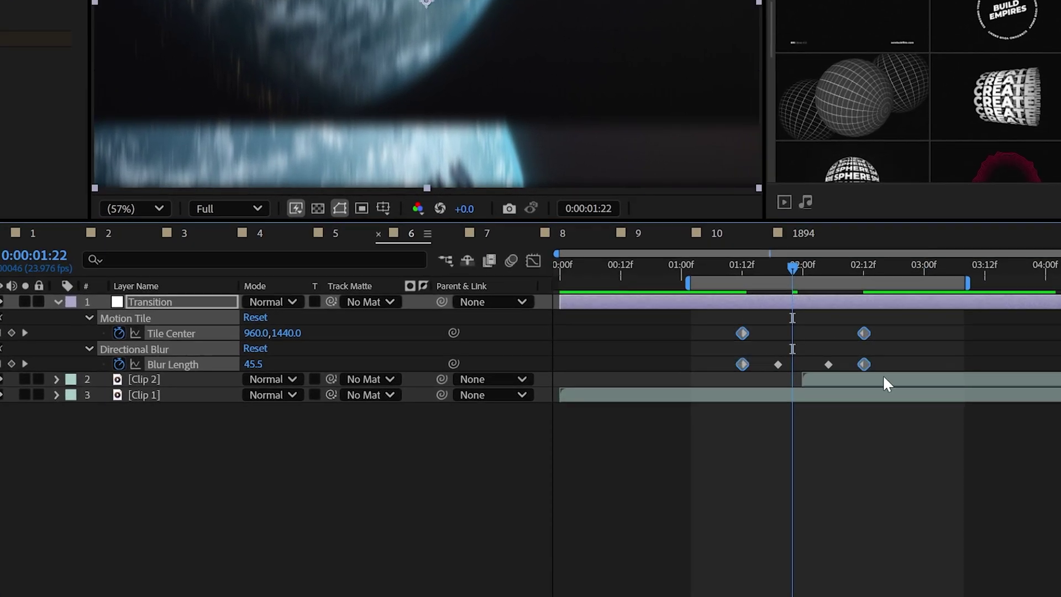
{"action": "key", "text": "F9"}
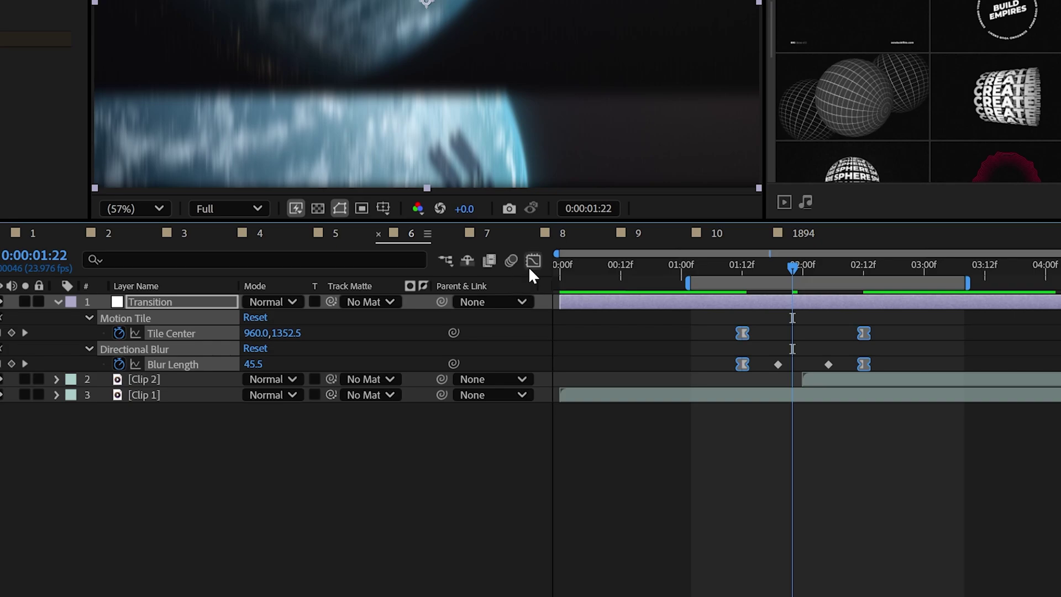
{"action": "left_click", "coordinate": [531, 262]}
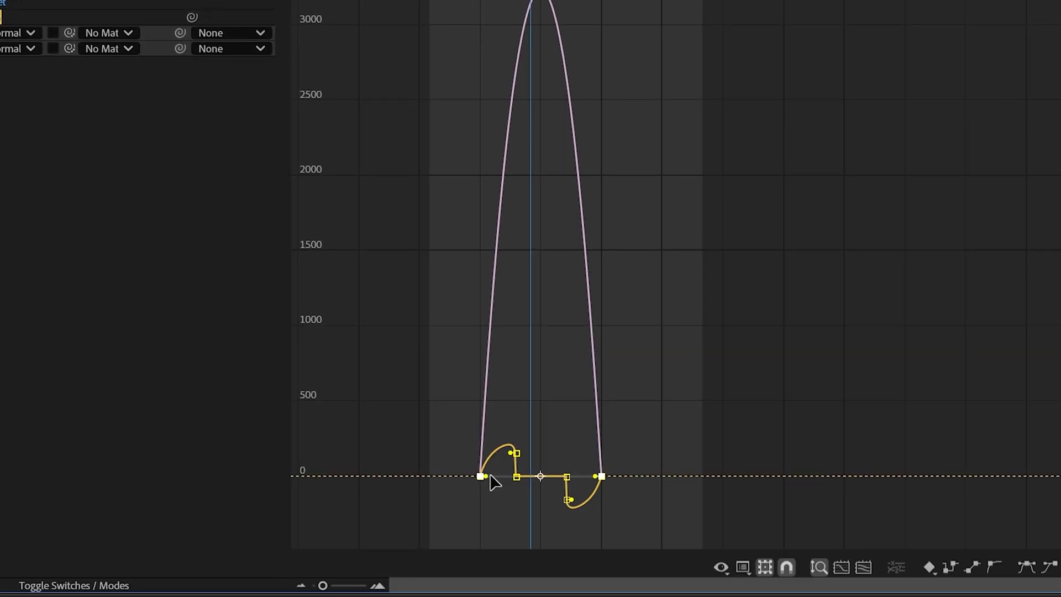
{"action": "left_click_drag", "start_coordinate": [489, 478], "coordinate": [525, 473]}
{"action": "left_click_drag", "start_coordinate": [595, 476], "coordinate": [577, 480]}
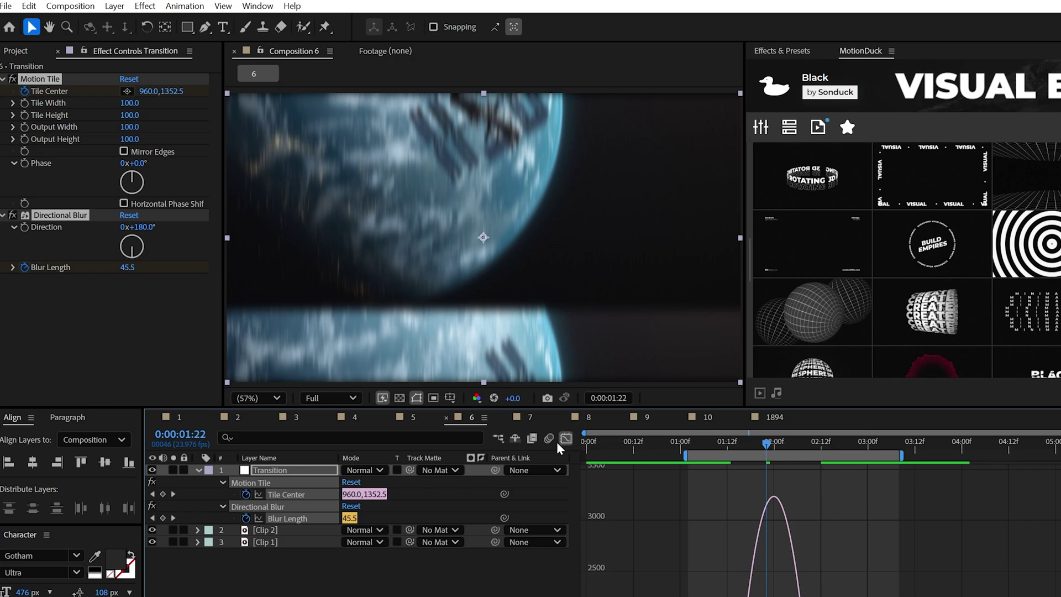
{"action": "left_click", "coordinate": [566, 437]}
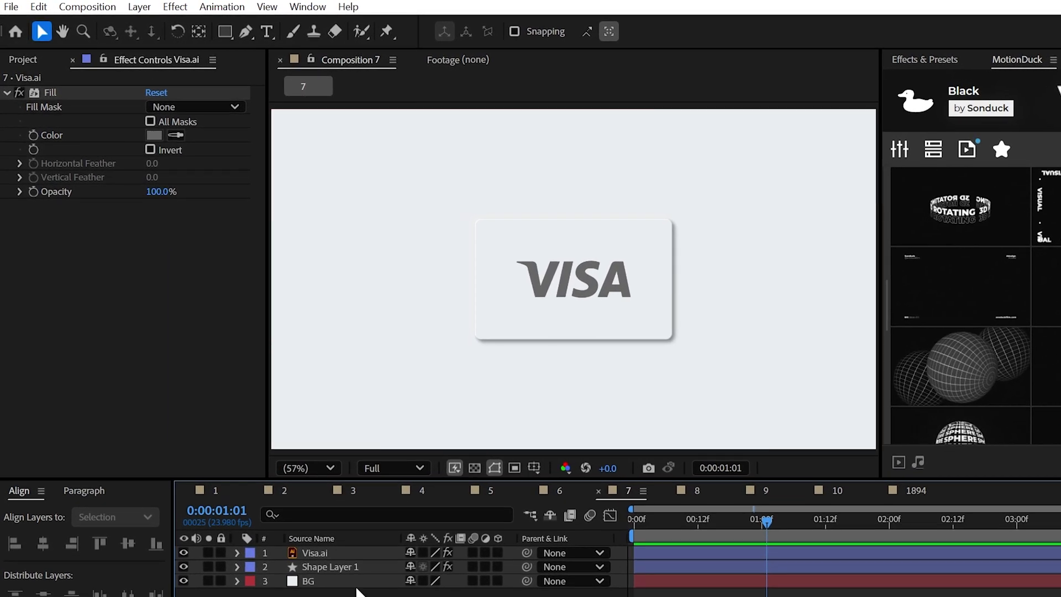
Clear the card's old effects and add Bevel Alpha with light angle -45° and intensity 0.19.
{"action": "left_click", "coordinate": [322, 566]}
{"action": "key", "text": "ctrl+z"}
{"action": "key", "text": "ctrl+z"}
{"action": "key", "text": "ctrl+z"}
{"action": "key", "text": "ctrl+z"}
{"action": "key", "text": "ctrl+z"}
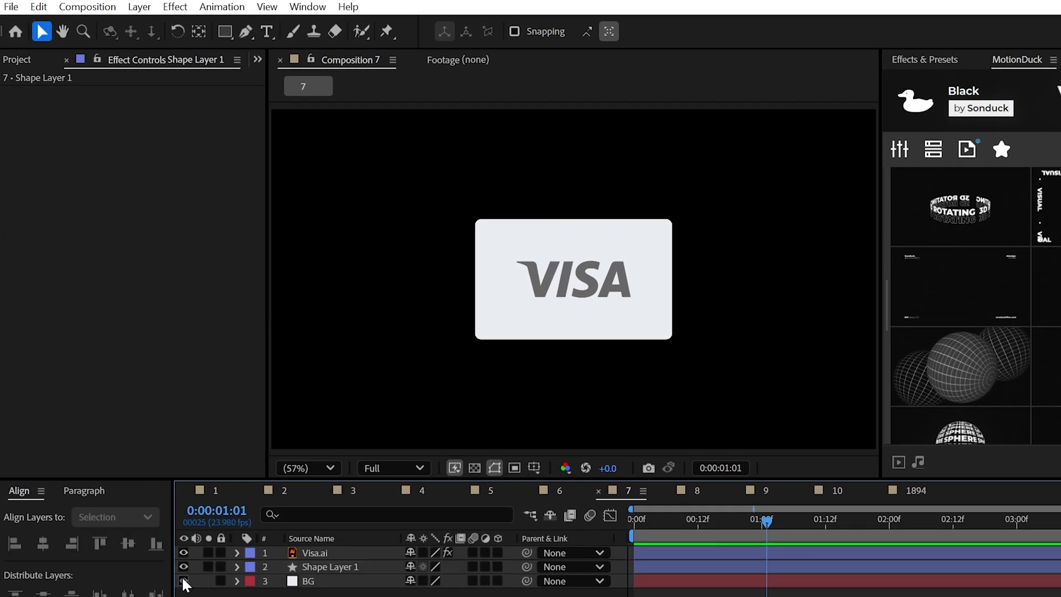
{"action": "left_click", "coordinate": [304, 567]}
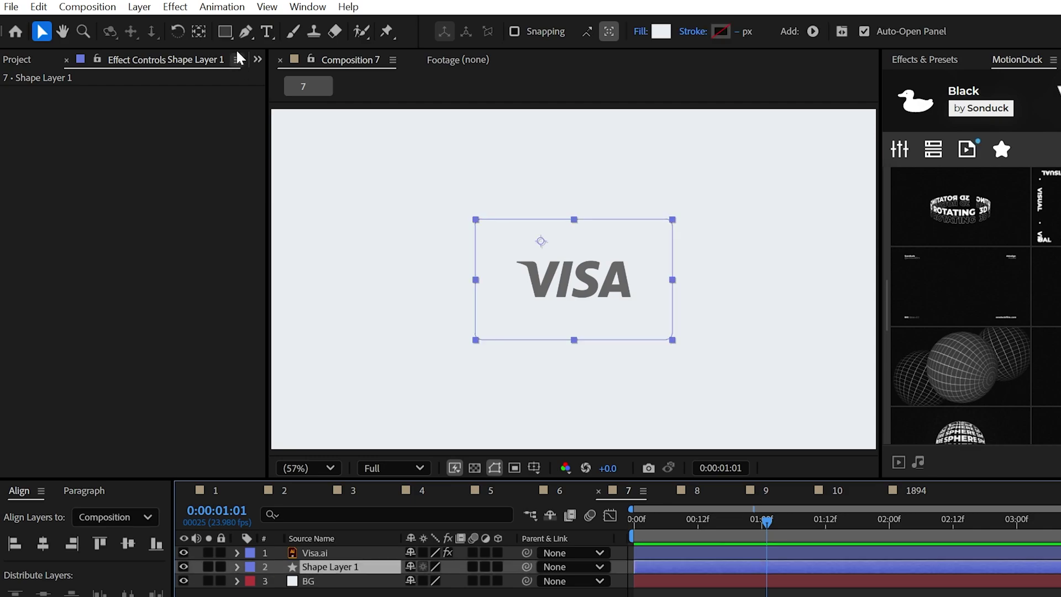
{"action": "left_click", "coordinate": [176, 7]}
{"action": "mouse_move", "coordinate": [277, 405]}
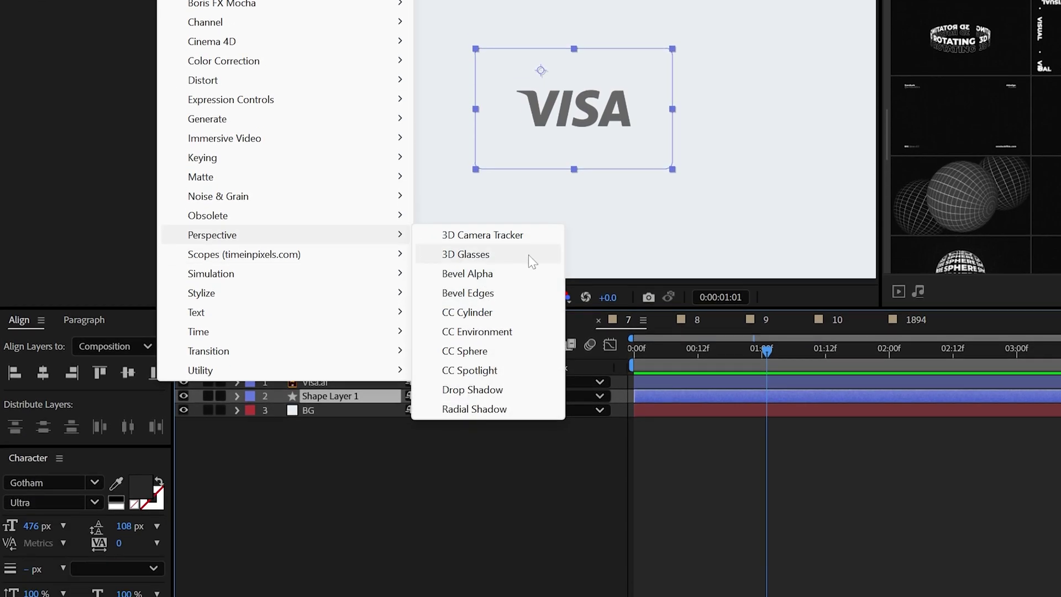
{"action": "left_click", "coordinate": [520, 271]}
{"action": "left_click", "coordinate": [173, 122]}
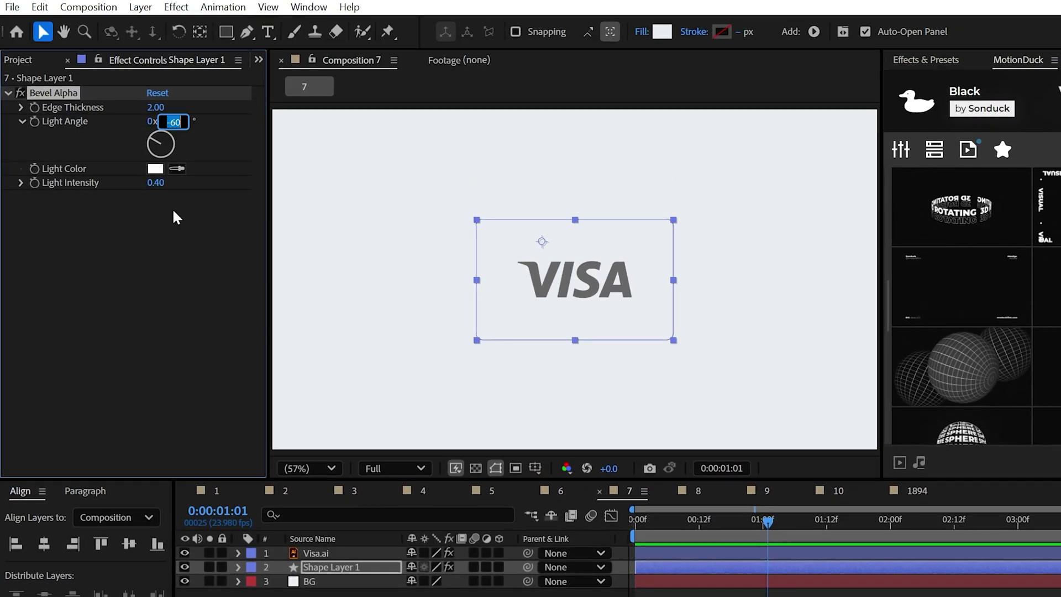
{"action": "left_click_drag", "start_coordinate": [153, 182], "coordinate": [143, 182]}
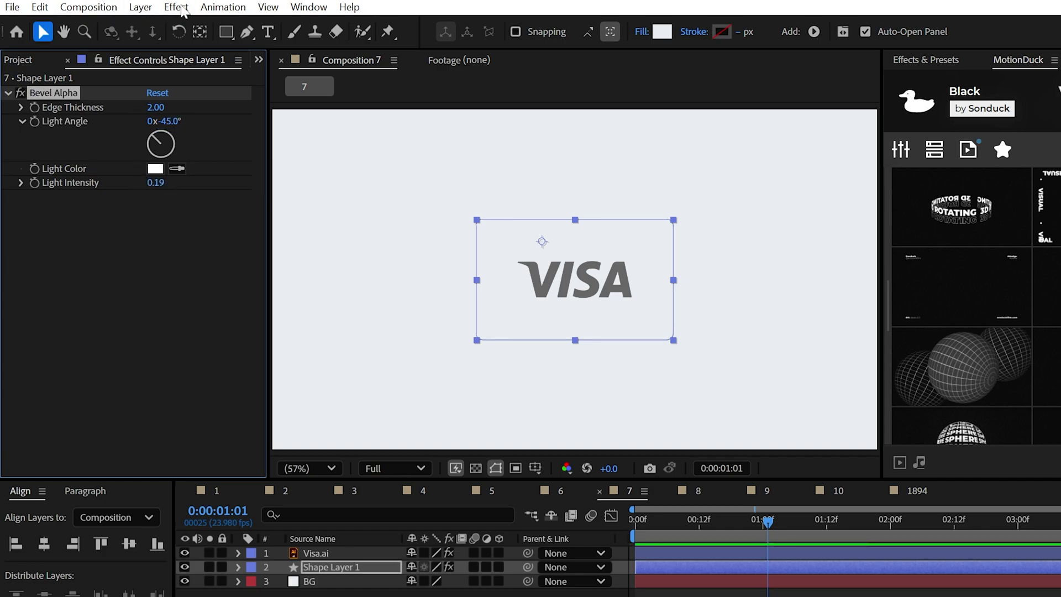
{"action": "left_click", "coordinate": [183, 11]}
Add a Drop Shadow to the card (25% opacity, distance 10, softness 25) and duplicate it twice.
{"action": "mouse_move", "coordinate": [236, 403]}
{"action": "left_click", "coordinate": [520, 564]}
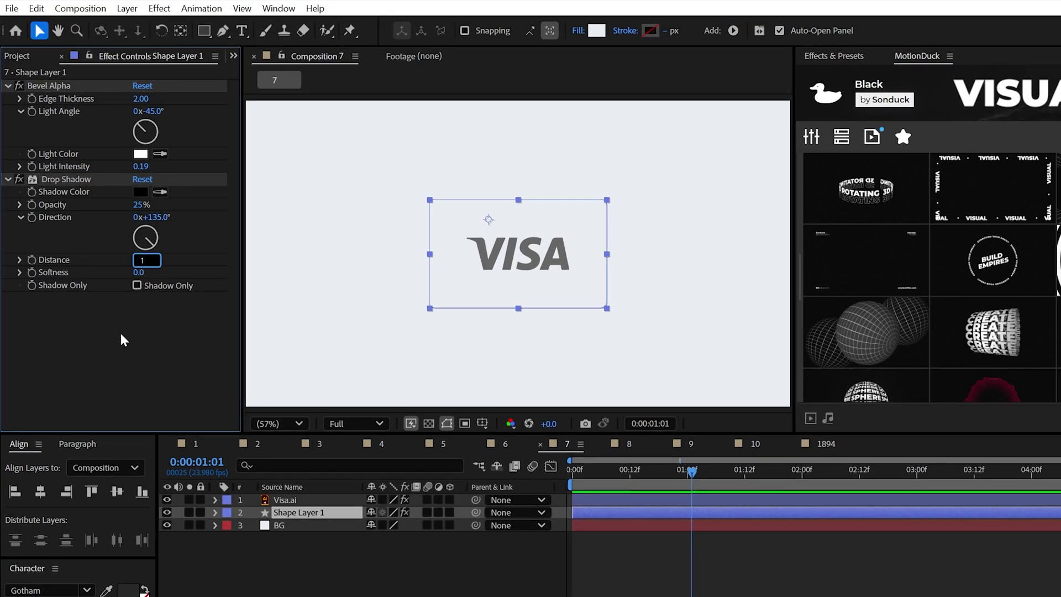
{"action": "left_click", "coordinate": [72, 179]}
{"action": "key", "text": "ctrl+d"}
{"action": "key", "text": "ctrl+d"}
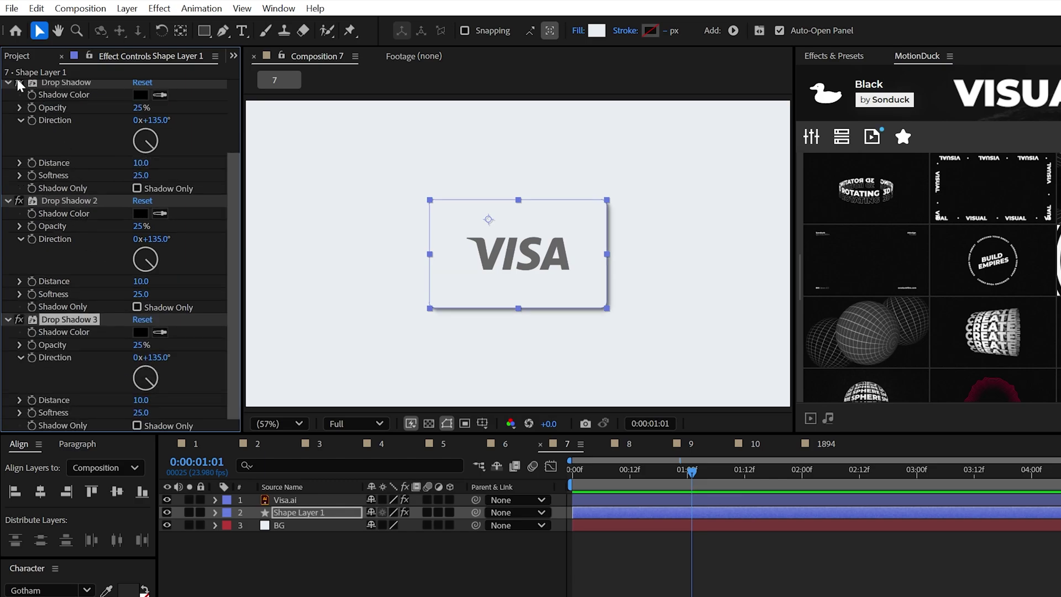
Make Drop Shadow 3 light grey and duplicate that shadow.
{"action": "left_click", "coordinate": [8, 83]}
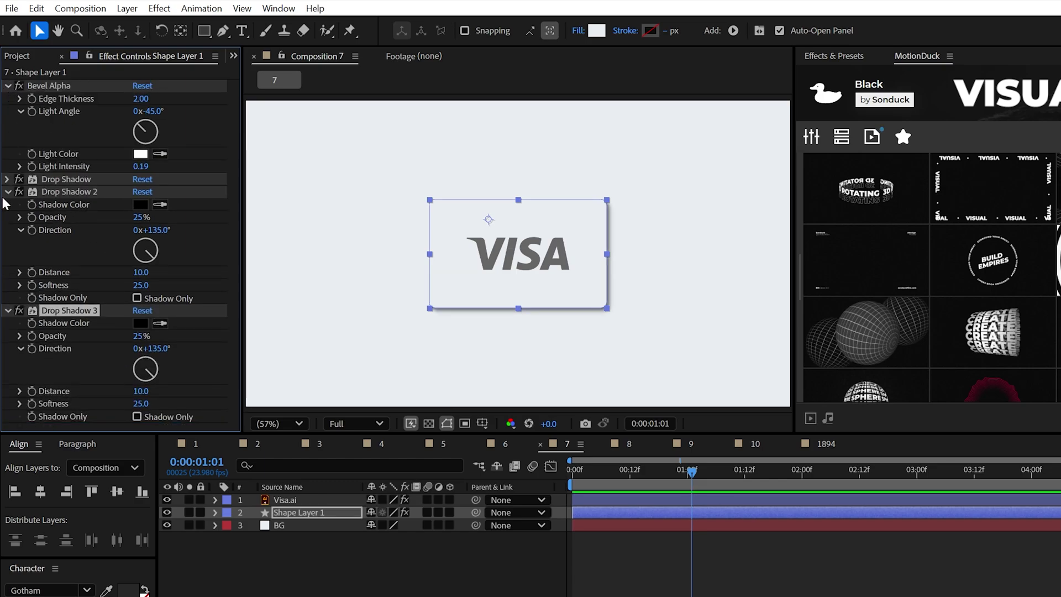
{"action": "left_click", "coordinate": [140, 205]}
{"action": "left_click_drag", "start_coordinate": [36, 255], "coordinate": [11, 230]}
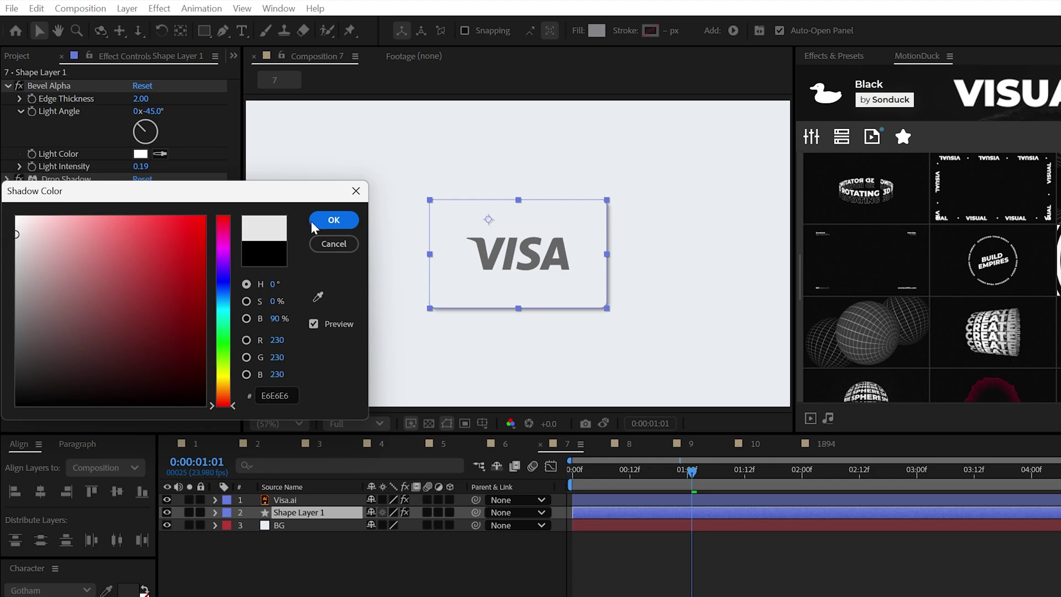
{"action": "left_click", "coordinate": [331, 220]}
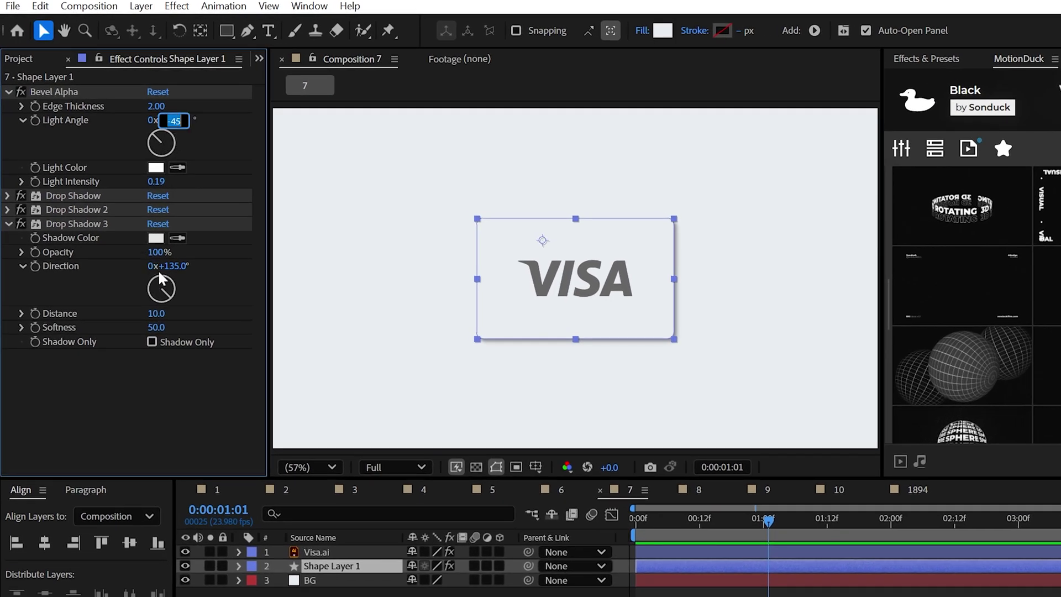
{"action": "left_click", "coordinate": [72, 226]}
{"action": "key", "text": "ctrl+d"}
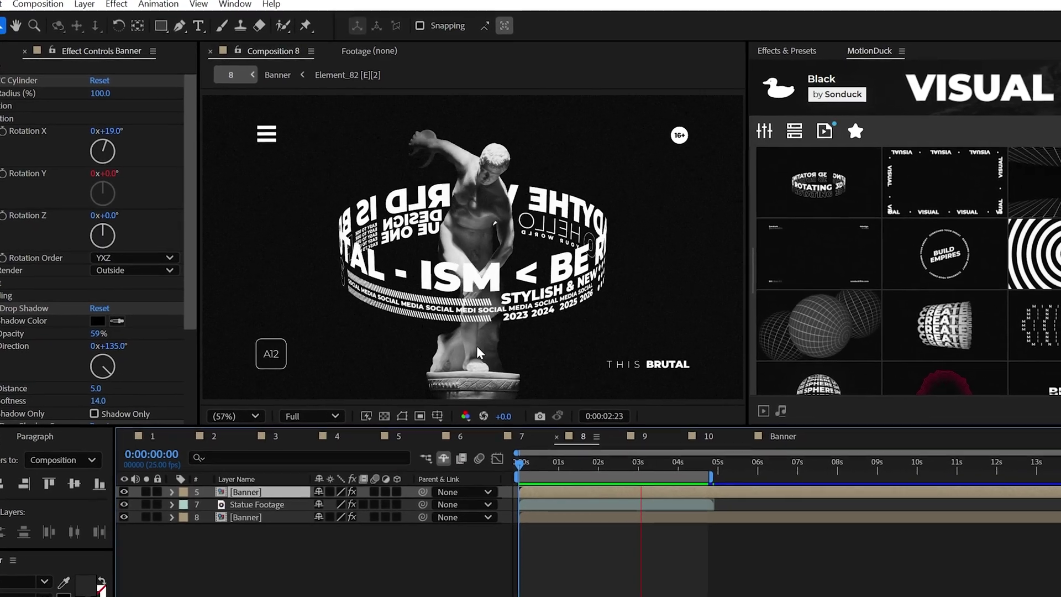
Open the Banner composition, check its composition settings, and select the Banner layer.
{"action": "left_click", "coordinate": [718, 417]}
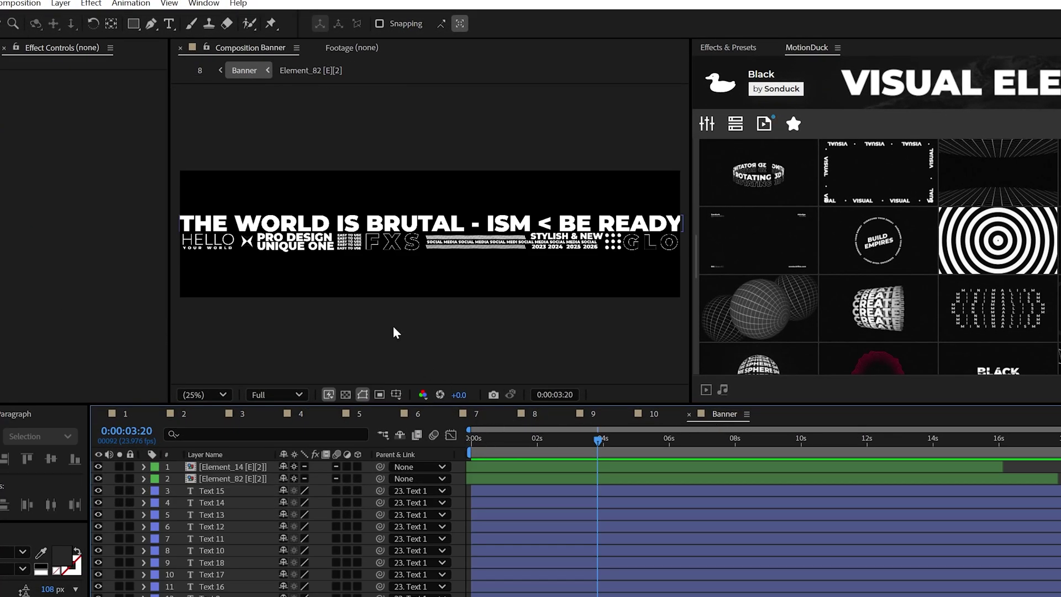
{"action": "key", "text": "ctrl+k"}
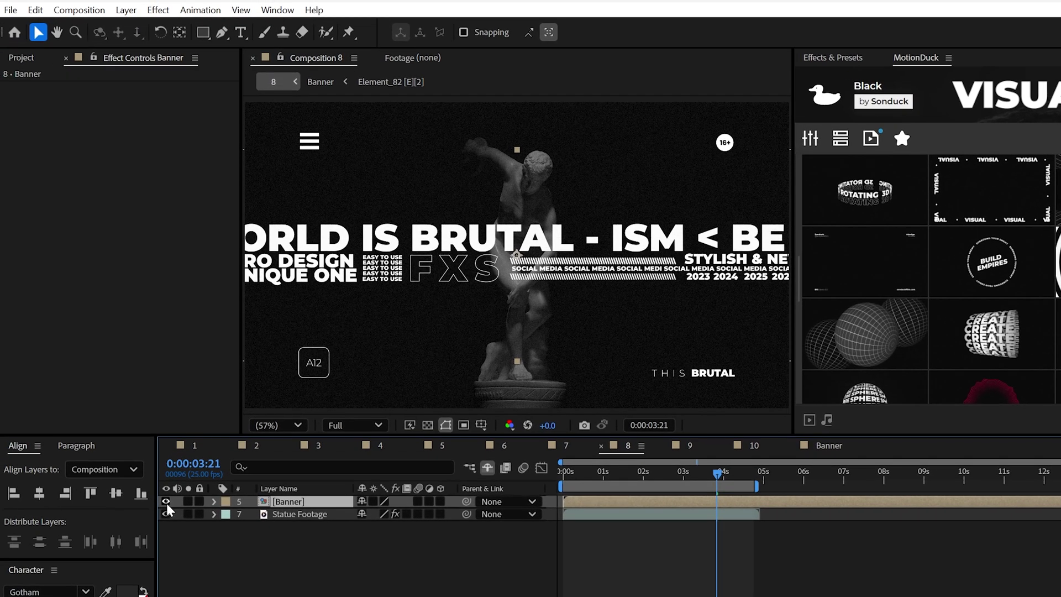
{"action": "left_click", "coordinate": [166, 501]}
{"action": "left_click", "coordinate": [166, 502]}
Wrap Banner onto a CC Cylinder tilted 18° on X, spinning via a time* Y-rotation expression.
{"action": "left_click", "coordinate": [160, 10]}
{"action": "mouse_move", "coordinate": [185, 369]}
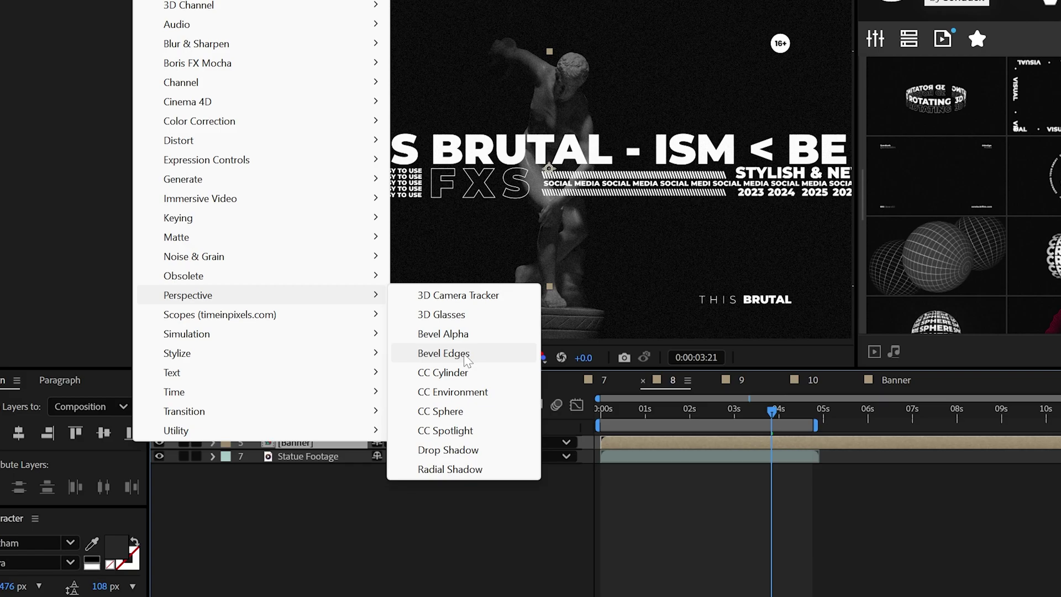
{"action": "left_click", "coordinate": [448, 373]}
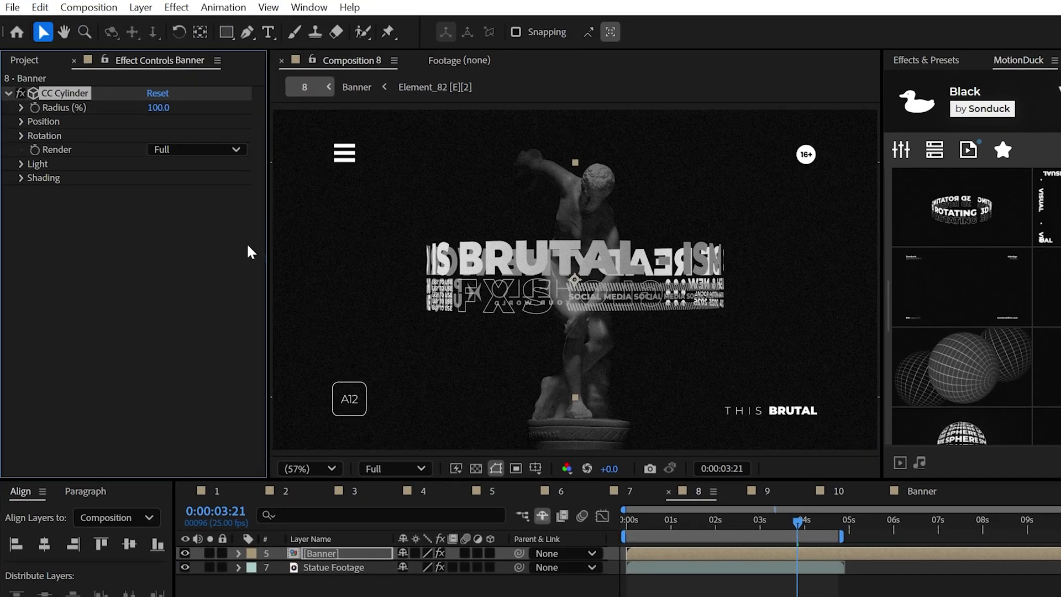
{"action": "left_click", "coordinate": [21, 135]}
{"action": "left_click_drag", "start_coordinate": [156, 149], "coordinate": [166, 149]}
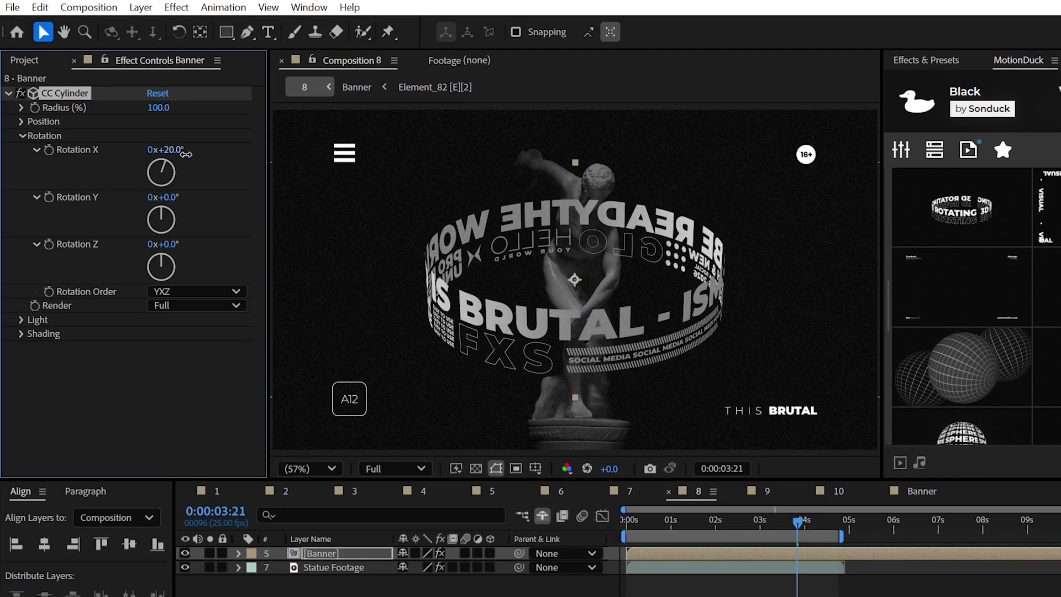
{"action": "left_click", "coordinate": [49, 197]}
{"action": "type", "text": "time*100"}
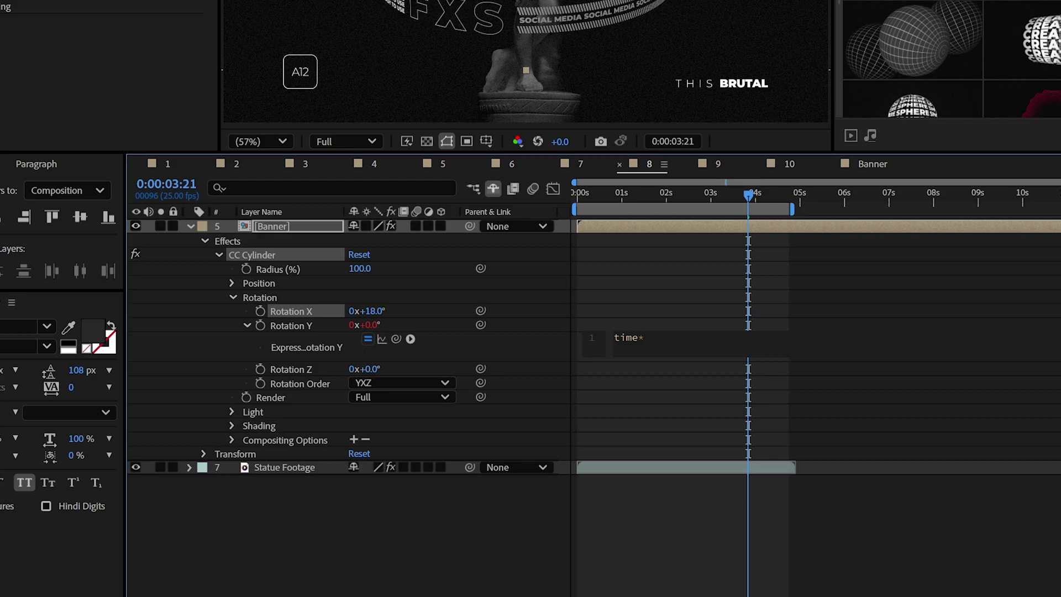
{"action": "left_click", "coordinate": [433, 571]}
{"action": "key", "text": "space"}
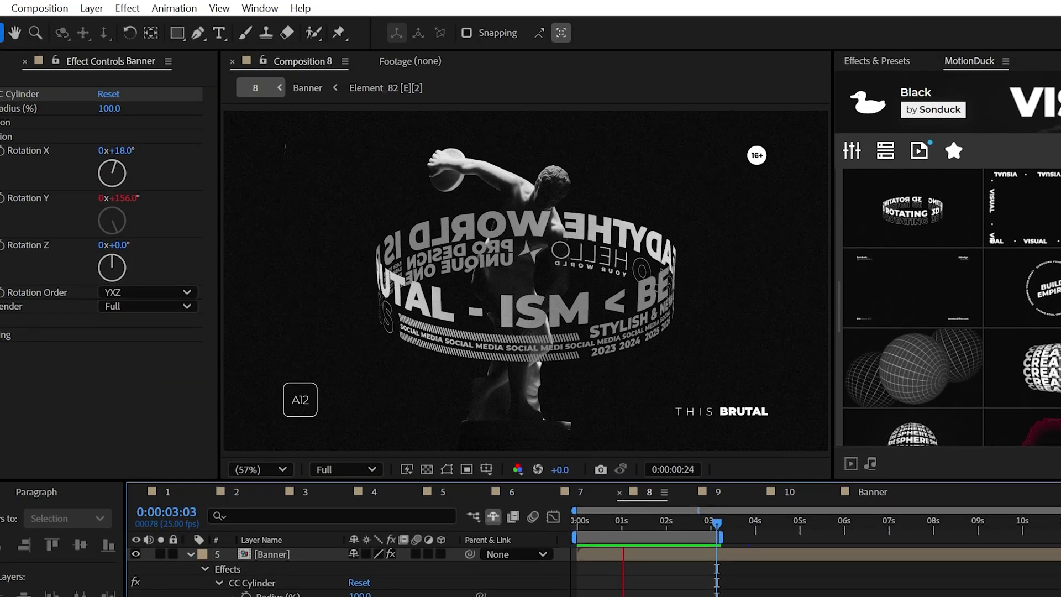
Render the cylinder's outside, and place a copy below the statue rendering only the inside.
{"action": "left_click", "coordinate": [126, 304]}
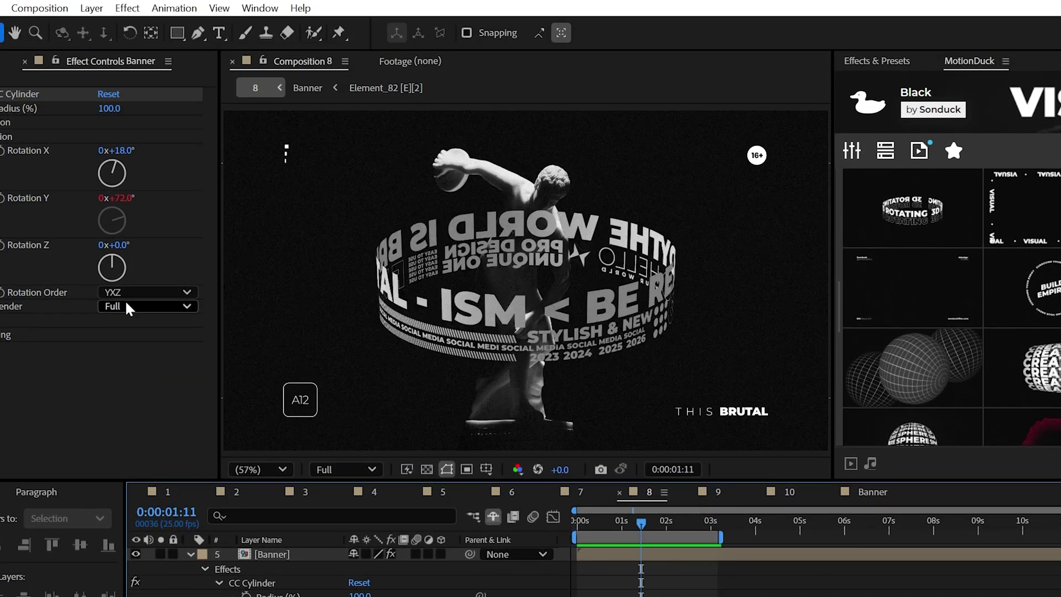
{"action": "left_click", "coordinate": [148, 347]}
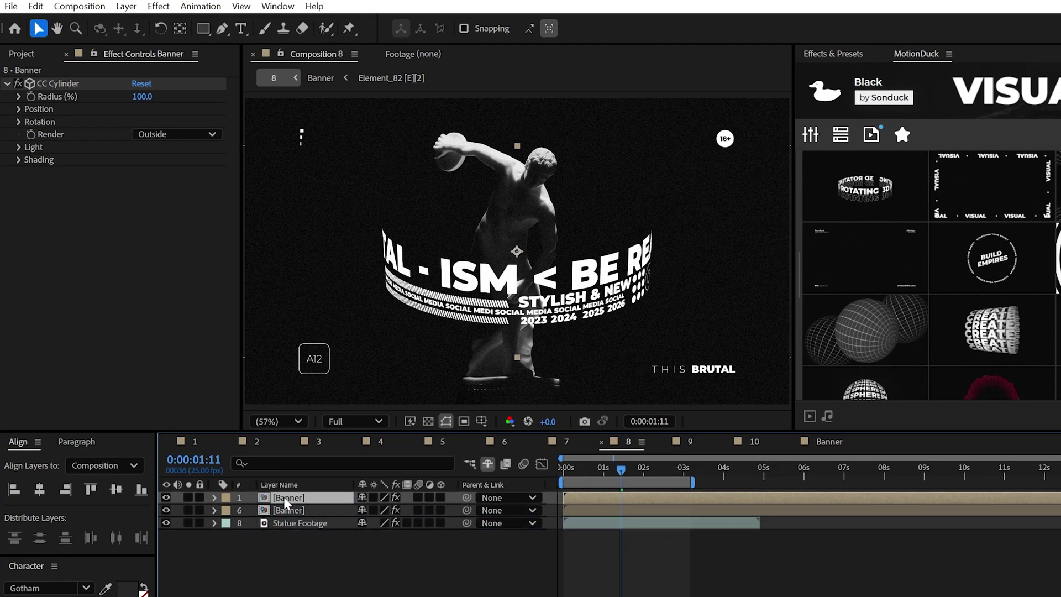
{"action": "left_click_drag", "start_coordinate": [314, 553], "coordinate": [306, 585]}
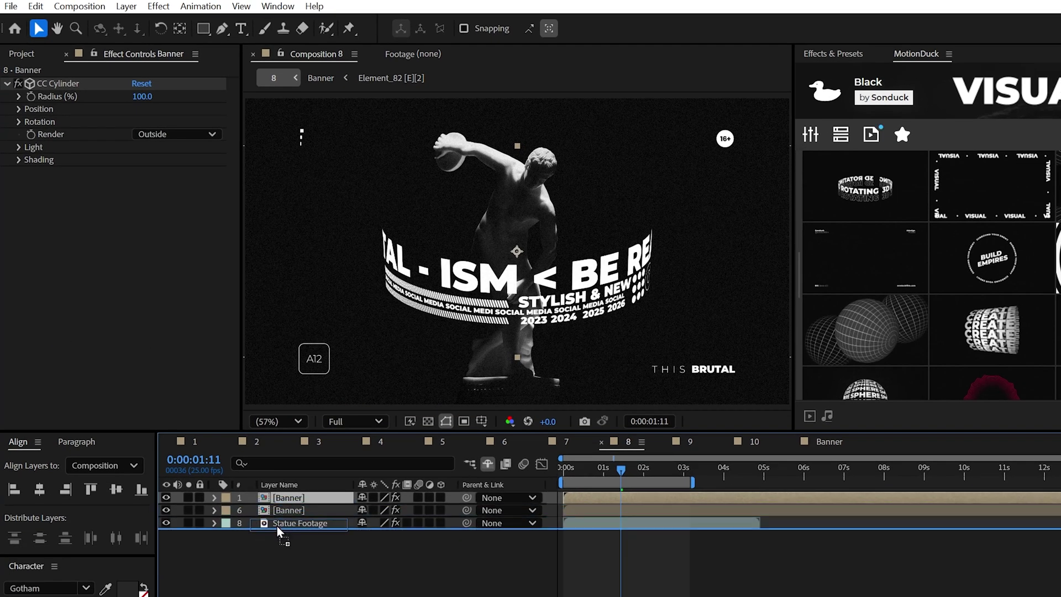
{"action": "left_click_drag", "start_coordinate": [277, 526], "coordinate": [277, 526]}
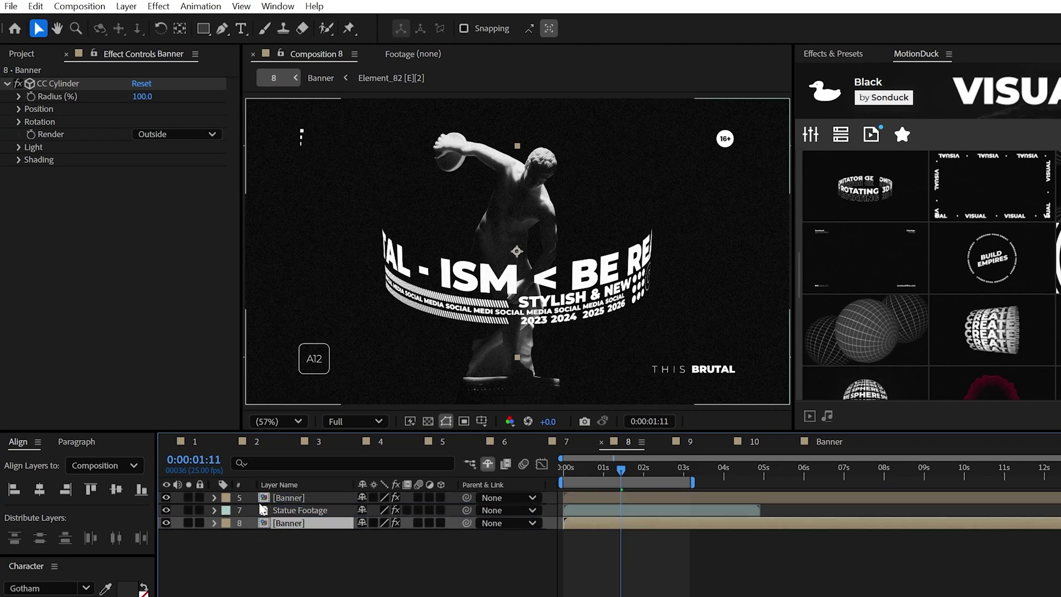
{"action": "left_click", "coordinate": [161, 139]}
{"action": "left_click", "coordinate": [171, 186]}
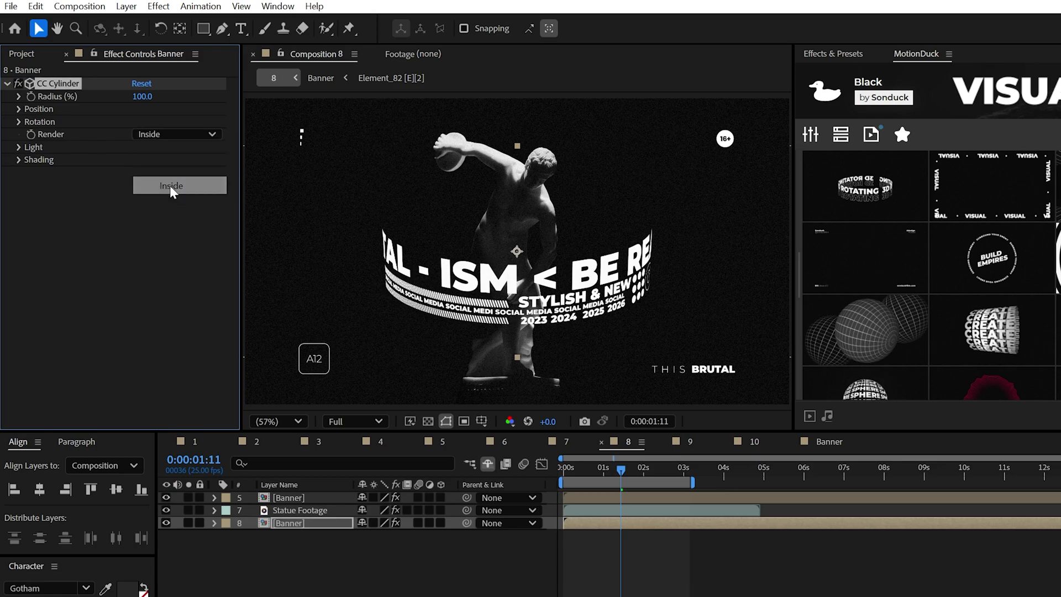
Add a Drop Shadow to the banner cylinder.
{"action": "left_click", "coordinate": [18, 122]}
{"action": "left_click", "coordinate": [159, 6]}
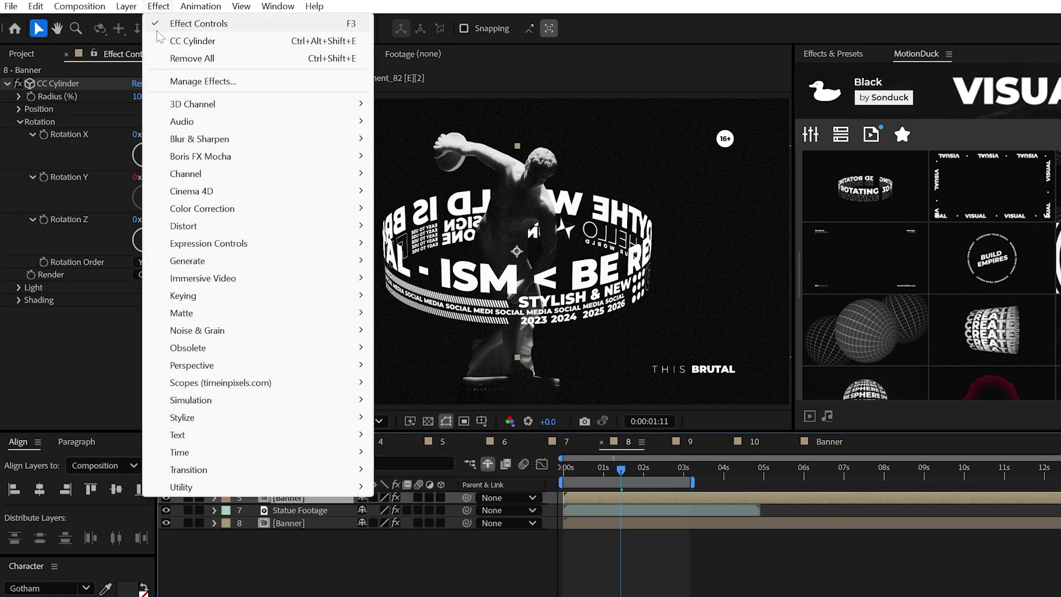
{"action": "mouse_move", "coordinate": [207, 365]}
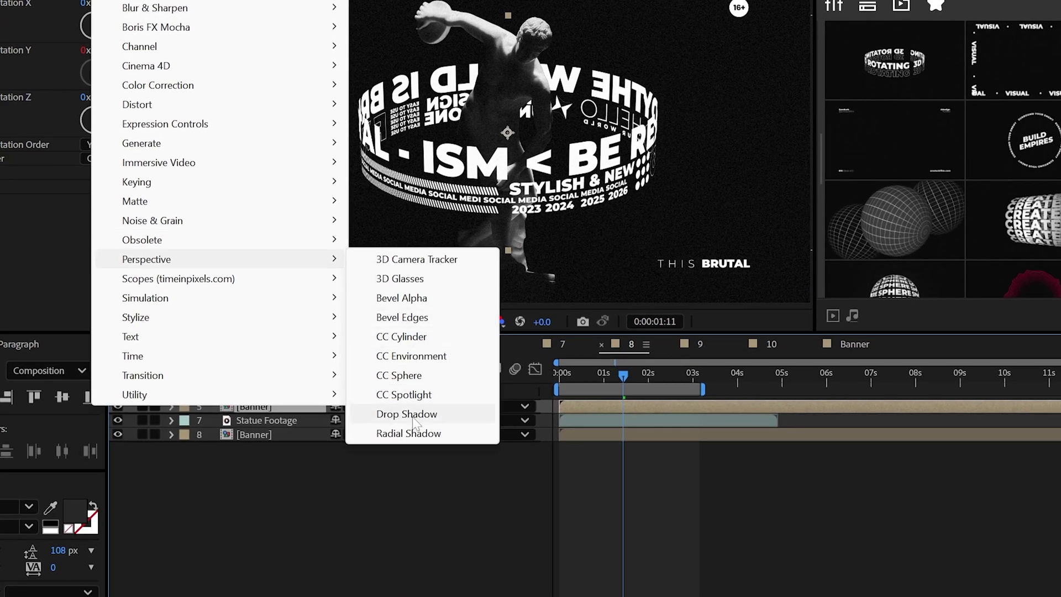
{"action": "left_click", "coordinate": [436, 500]}
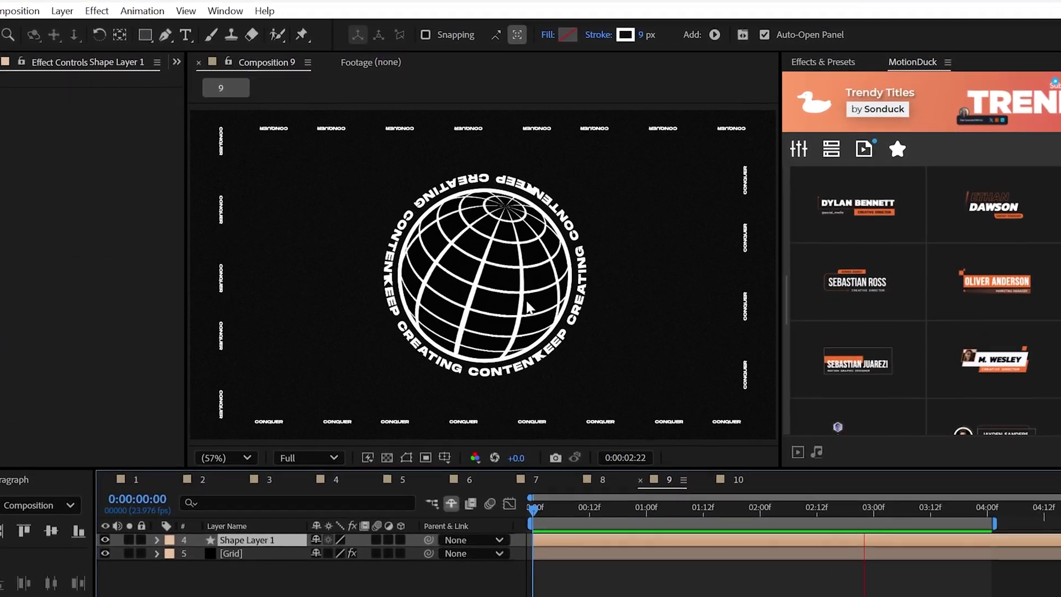
Create a new solid layer 1080 pixels wide.
{"action": "left_click", "coordinate": [73, 10]}
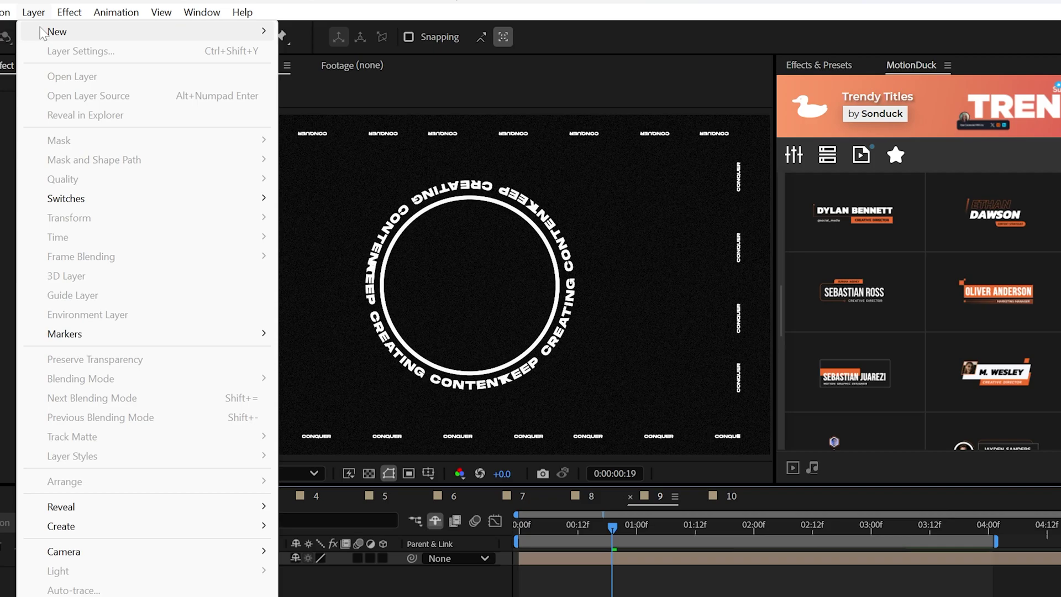
{"action": "mouse_move", "coordinate": [43, 34]}
{"action": "left_click", "coordinate": [309, 51]}
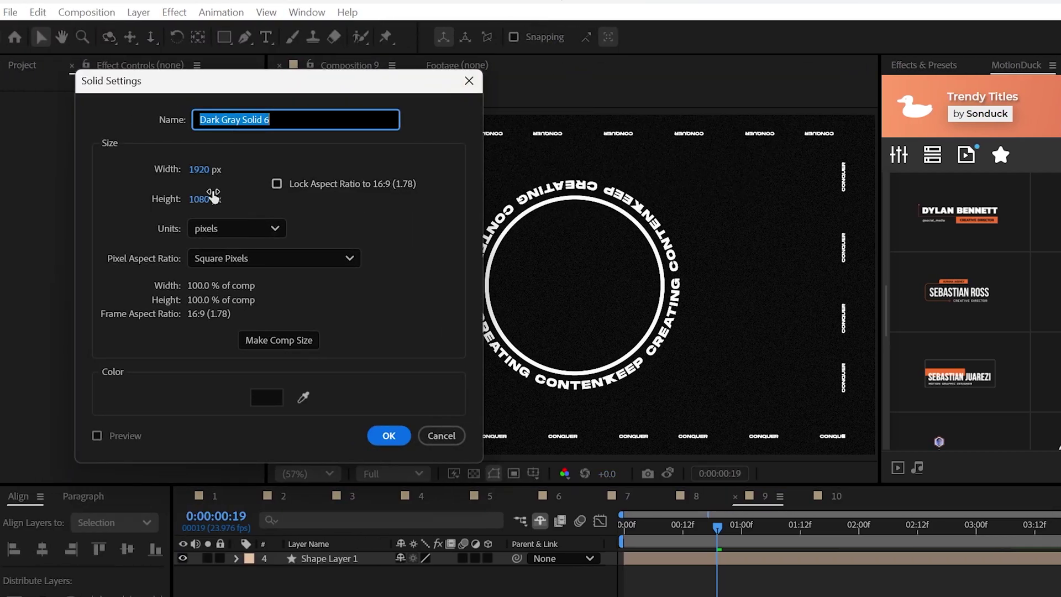
{"action": "key", "text": "Tab"}
{"action": "type", "text": "1080"}
{"action": "key", "text": "Return"}
{"action": "left_click", "coordinate": [70, 12]}
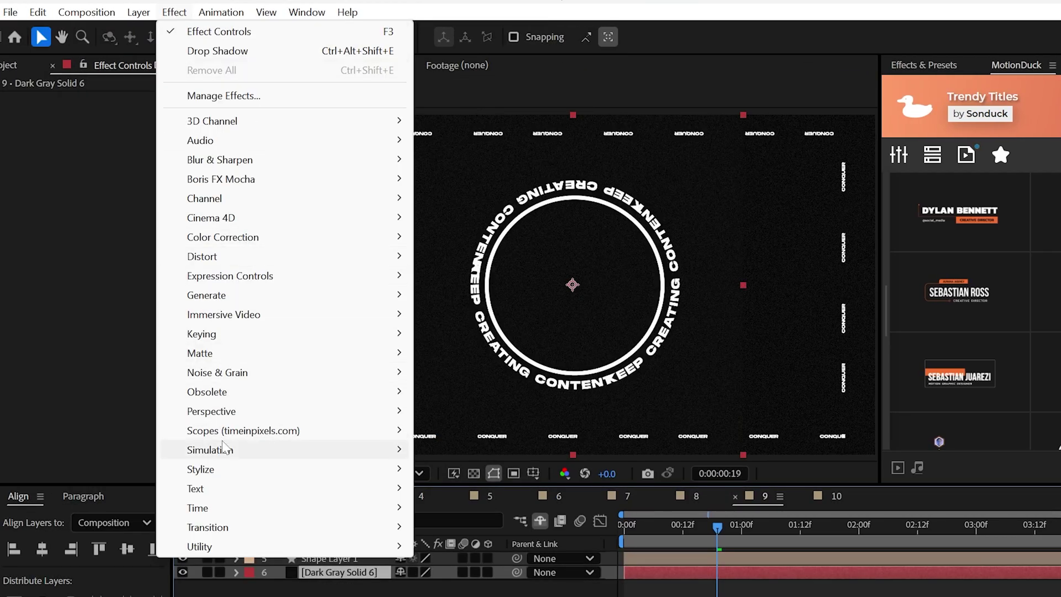
Add a Grid to the solid sized by width and height, height 120, border 10, and preview it.
{"action": "mouse_move", "coordinate": [227, 297]}
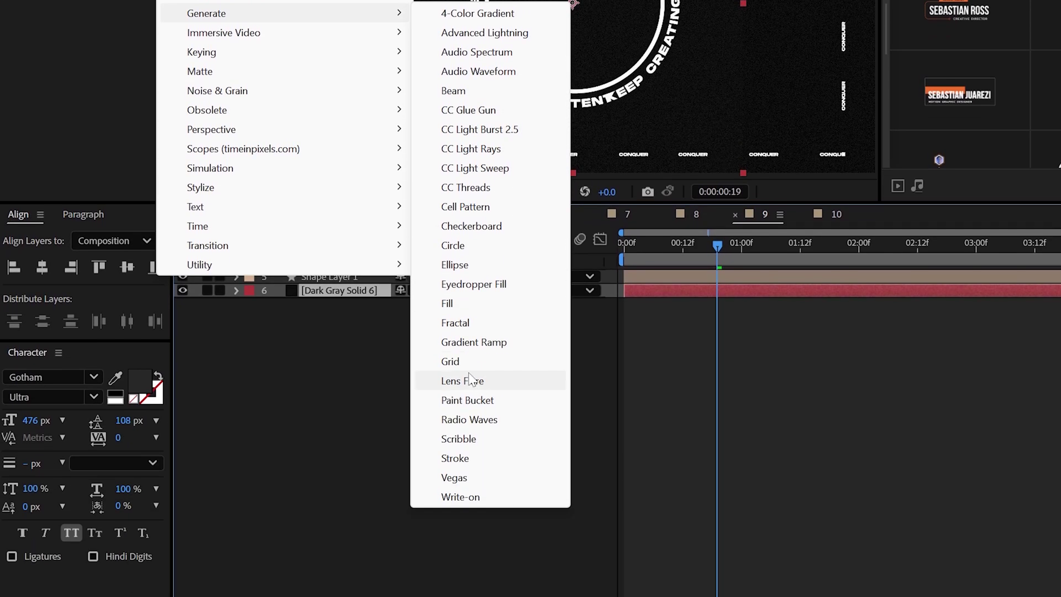
{"action": "left_click", "coordinate": [451, 361]}
{"action": "left_click", "coordinate": [197, 122]}
{"action": "left_click", "coordinate": [187, 178]}
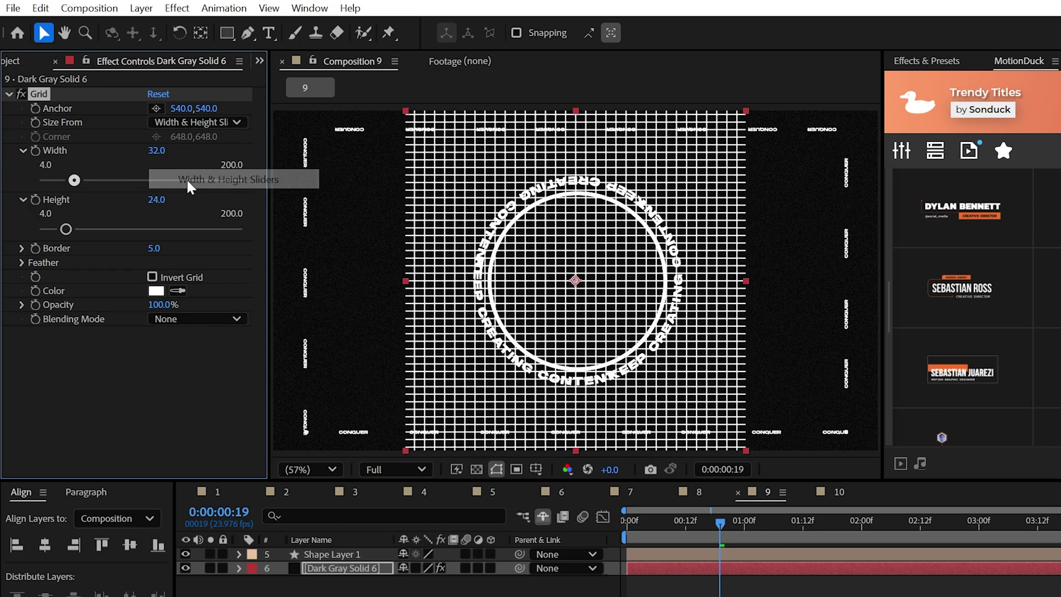
{"action": "left_click", "coordinate": [159, 151]}
{"action": "type", "text": "100"}
{"action": "key", "text": "Tab"}
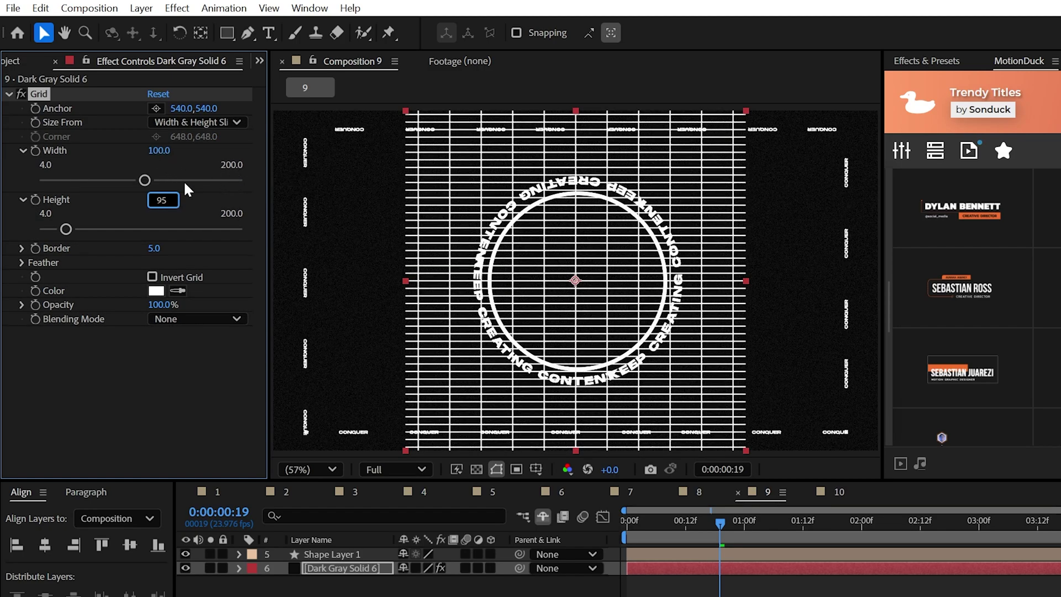
{"action": "left_click", "coordinate": [165, 228]}
{"action": "type", "text": "10"}
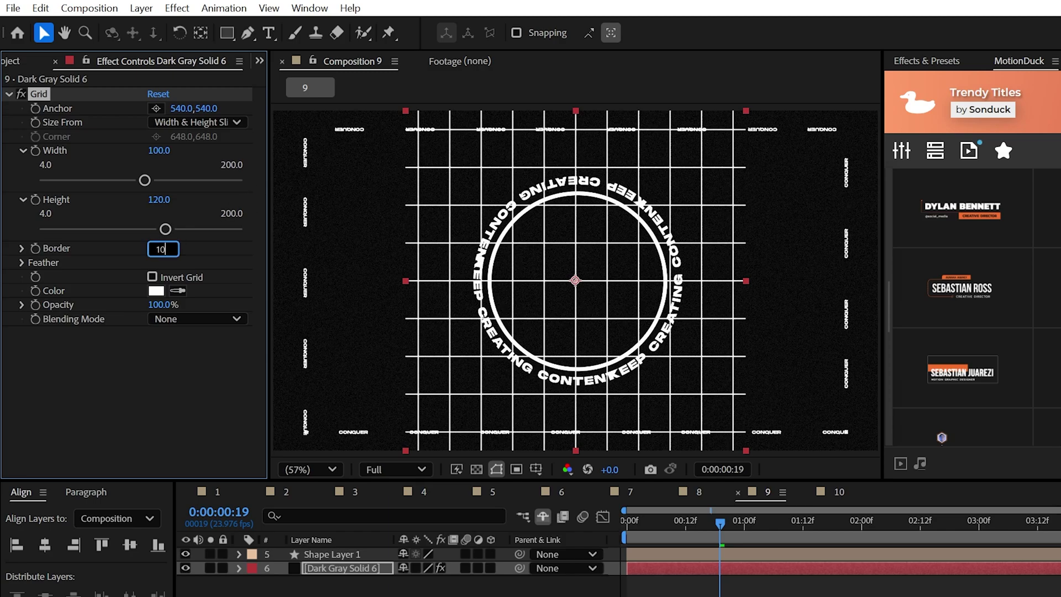
{"action": "key", "text": "Return"}
{"action": "key", "text": "space"}
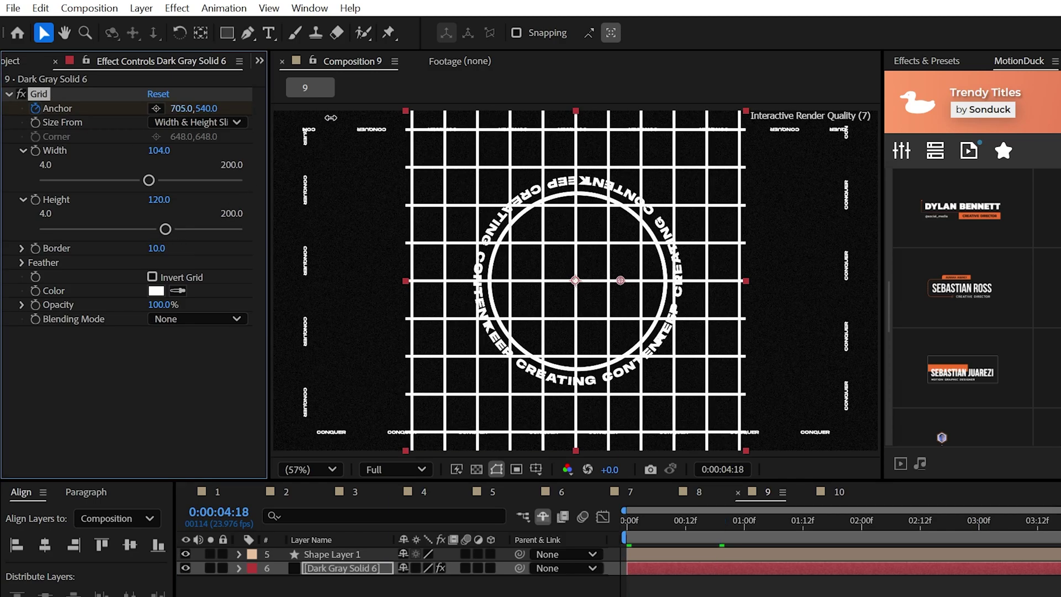
Wrap the grid solid into a sphere with CC Sphere and reveal its render and shading settings.
{"action": "key", "text": "space"}
{"action": "left_click", "coordinate": [177, 8]}
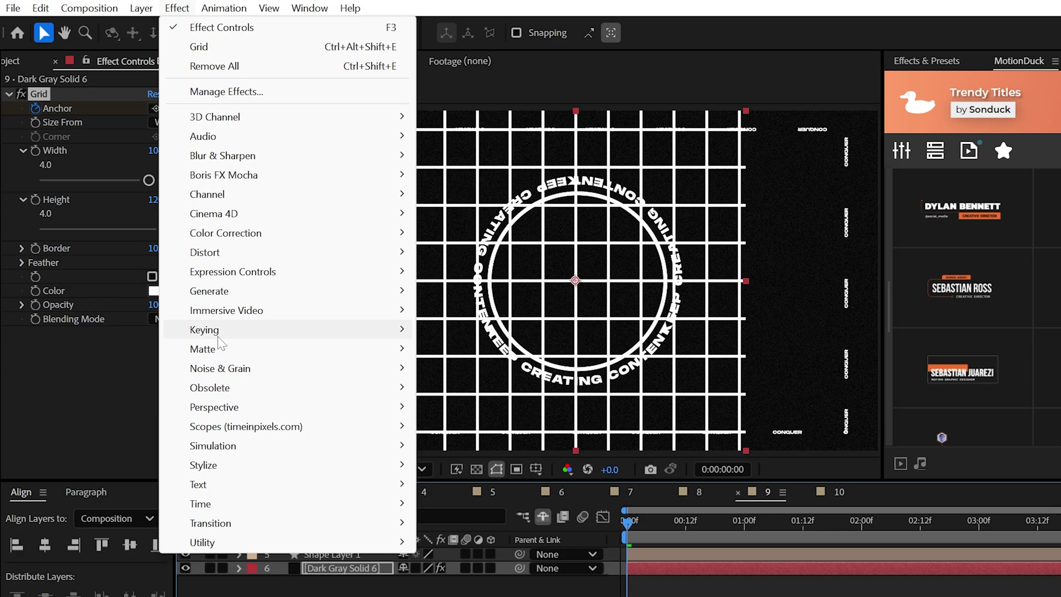
{"action": "mouse_move", "coordinate": [217, 407]}
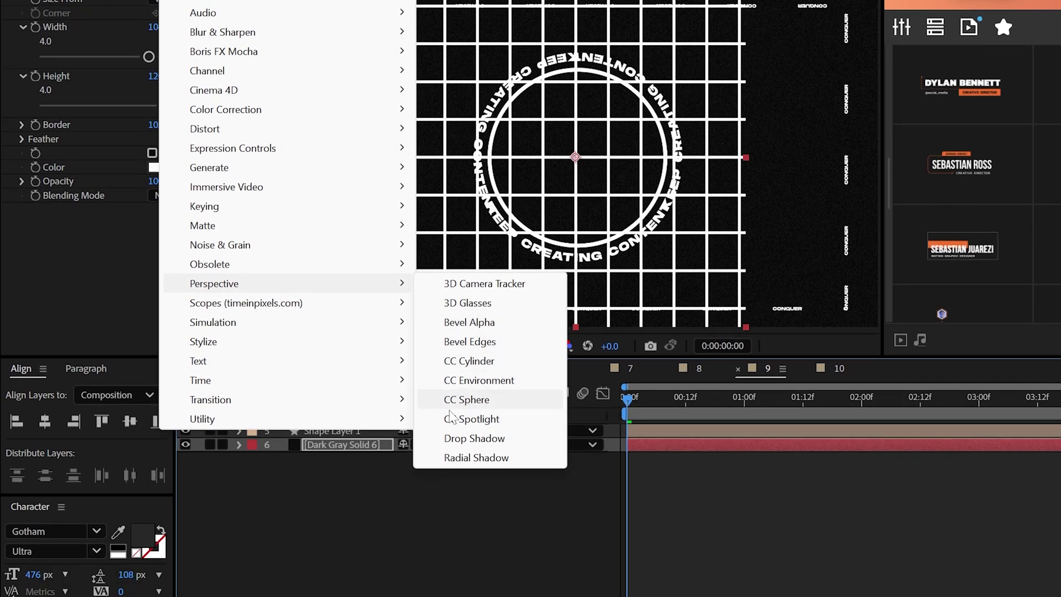
{"action": "left_click", "coordinate": [481, 406]}
{"action": "left_click", "coordinate": [176, 149]}
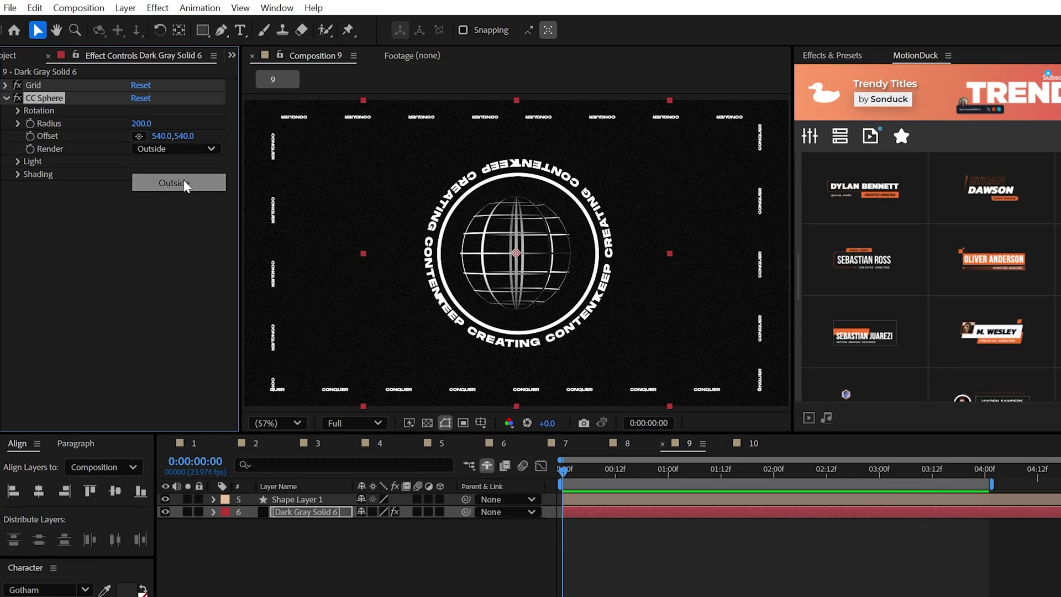
{"action": "left_click", "coordinate": [16, 176]}
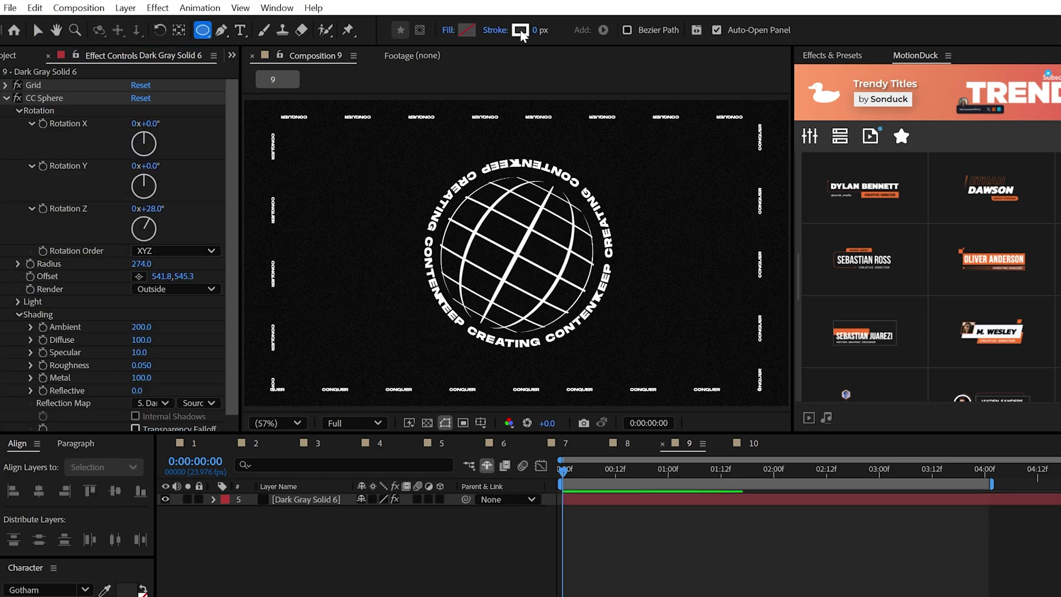
Draw a white 9 px circular outline around the sphere and preview the result.
{"action": "left_click", "coordinate": [520, 31]}
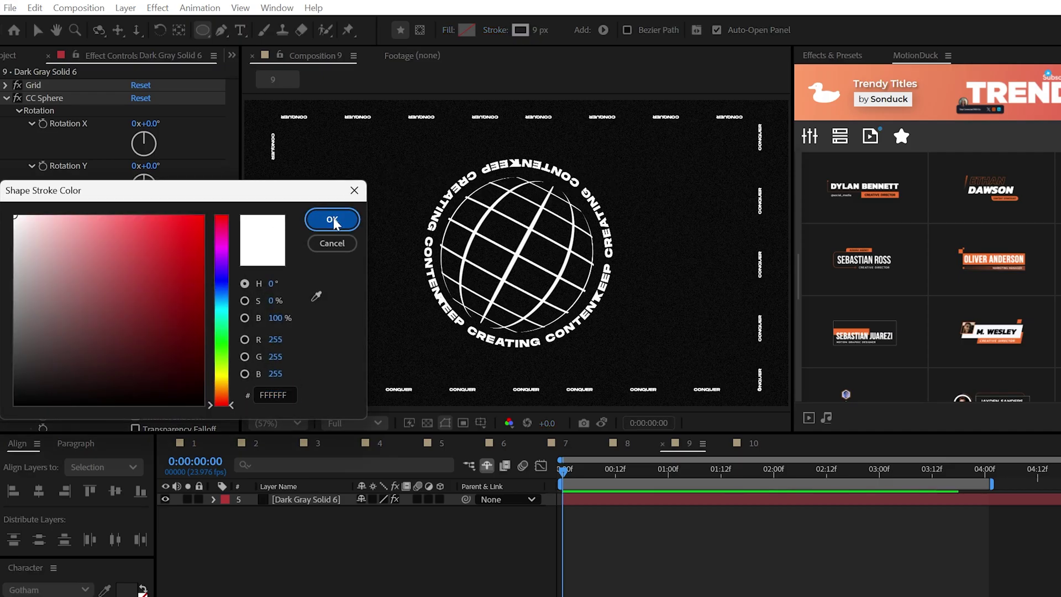
{"action": "left_click", "coordinate": [332, 219]}
{"action": "left_click_drag", "start_coordinate": [447, 184], "coordinate": [586, 322]}
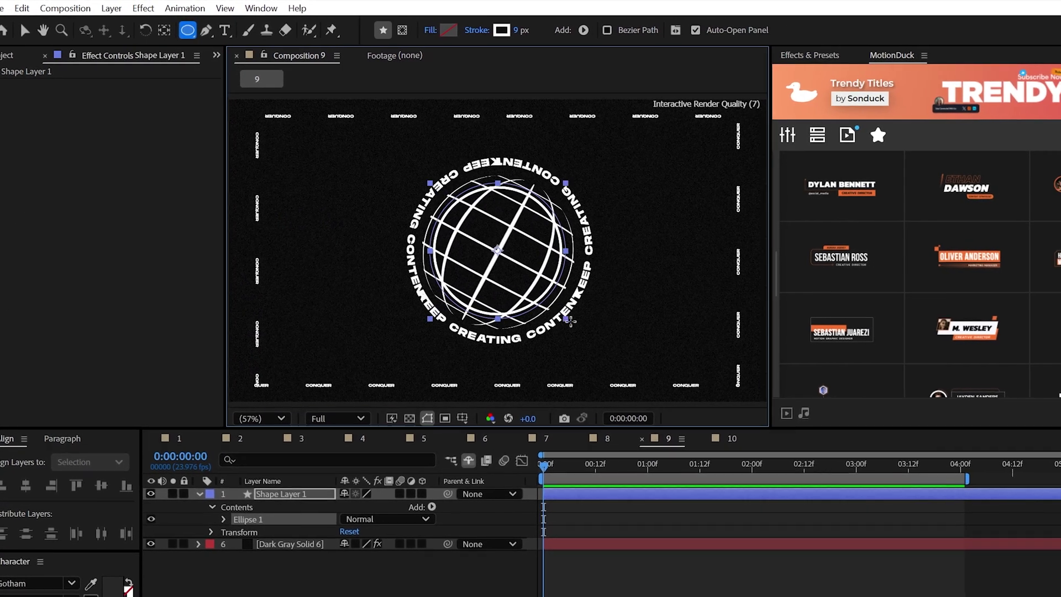
{"action": "key", "text": "v"}
{"action": "key", "text": "space"}
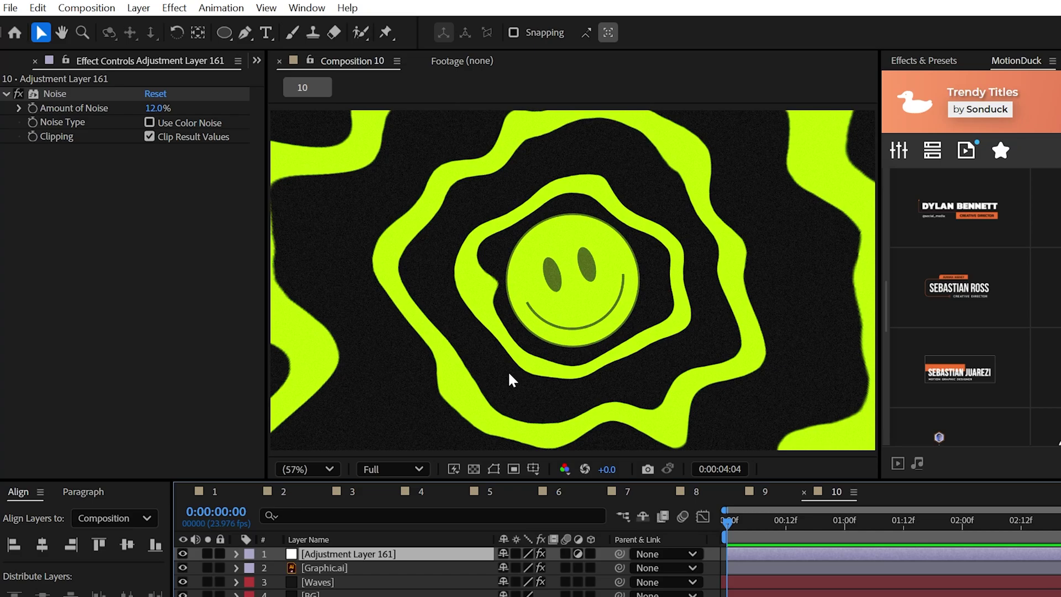
Add Radio Waves to the Waves layer with its stroke colour sampled from the smiley's lime.
{"action": "left_click", "coordinate": [331, 581]}
{"action": "left_click", "coordinate": [175, 9]}
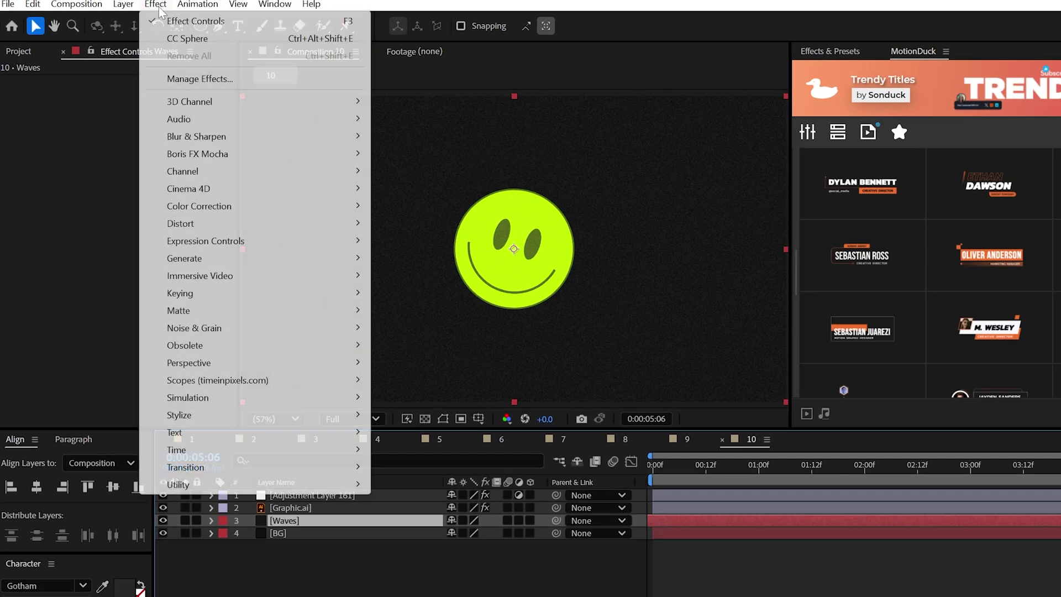
{"action": "mouse_move", "coordinate": [184, 258]}
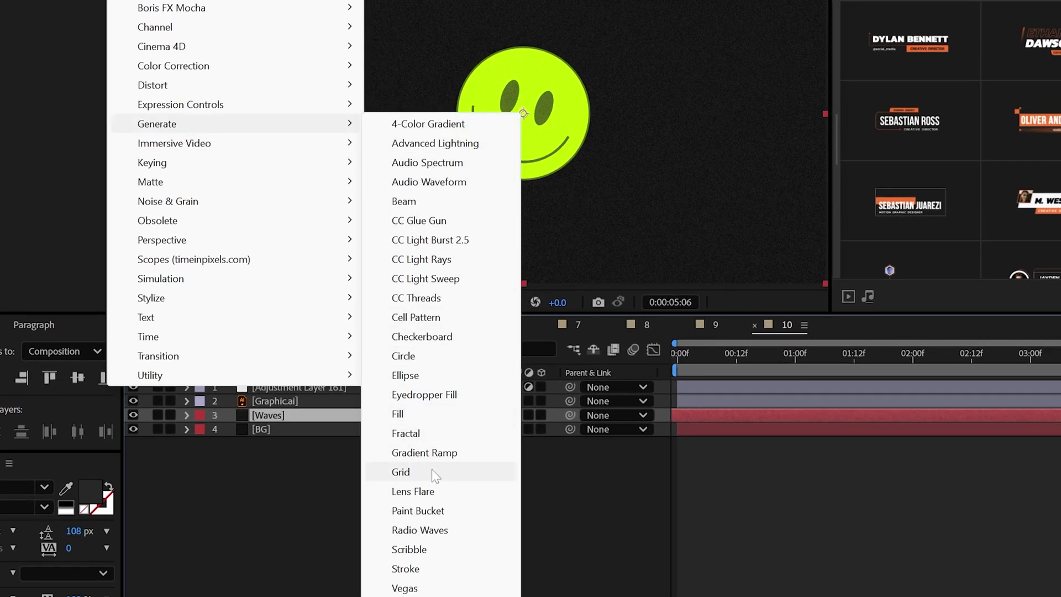
{"action": "left_click", "coordinate": [416, 531]}
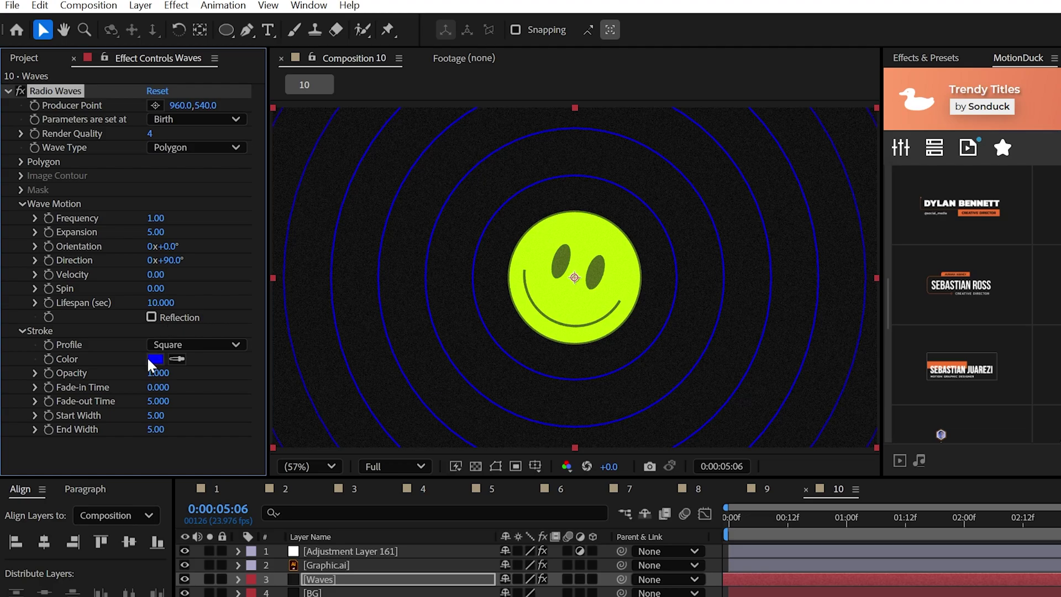
{"action": "left_click", "coordinate": [150, 359]}
{"action": "left_click", "coordinate": [353, 325]}
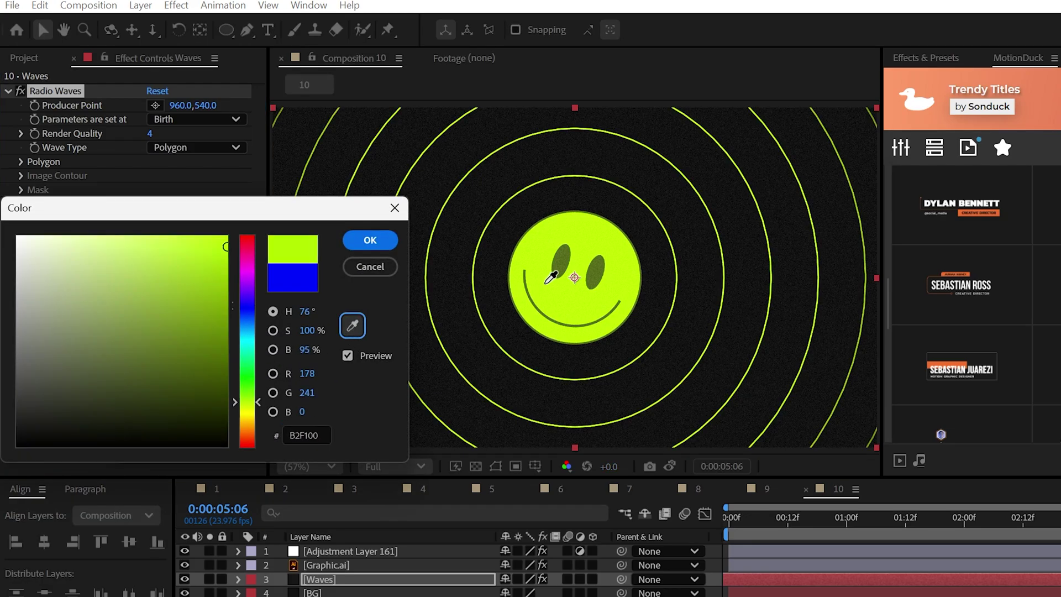
{"action": "left_click", "coordinate": [550, 277]}
{"action": "left_click", "coordinate": [365, 239]}
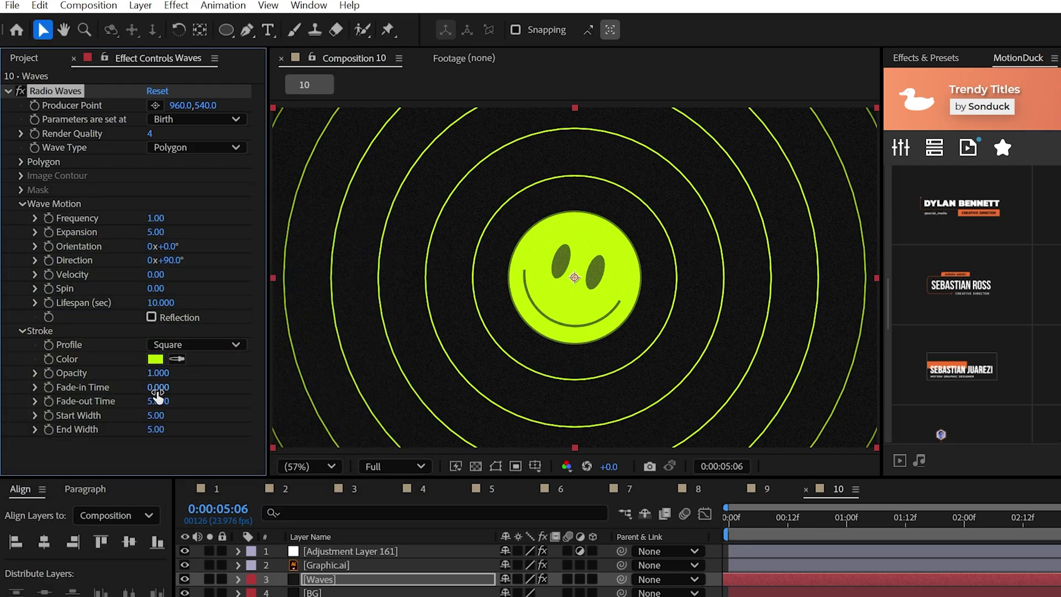
Set the rings' start and end width to 40 and frequency to 1.20, then preview.
{"action": "type", "text": "40"}
{"action": "key", "text": "Tab"}
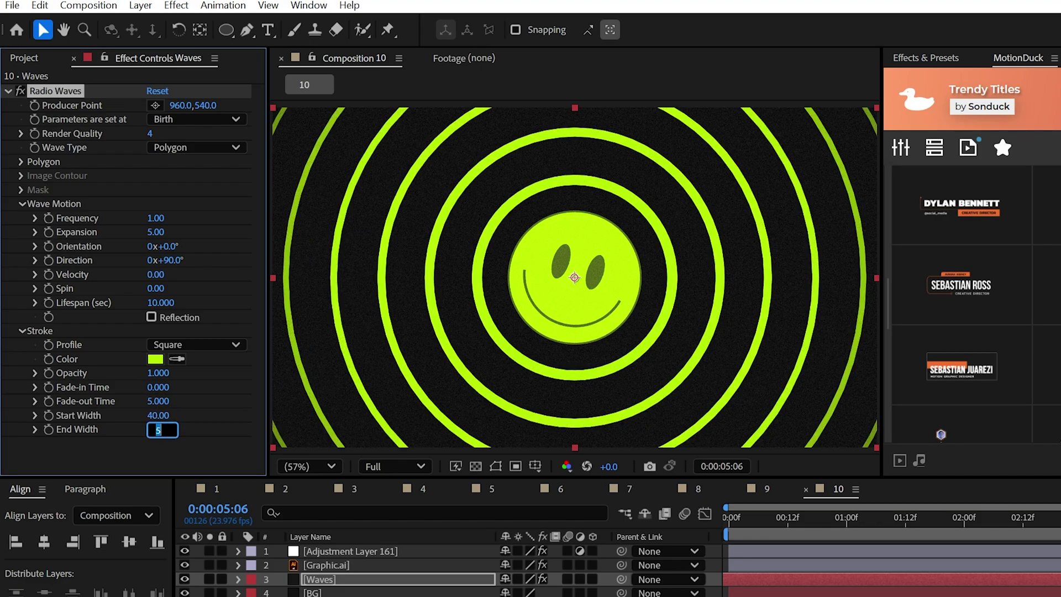
{"action": "type", "text": "40"}
{"action": "key", "text": "Return"}
{"action": "left_click_drag", "start_coordinate": [156, 218], "coordinate": [163, 236]}
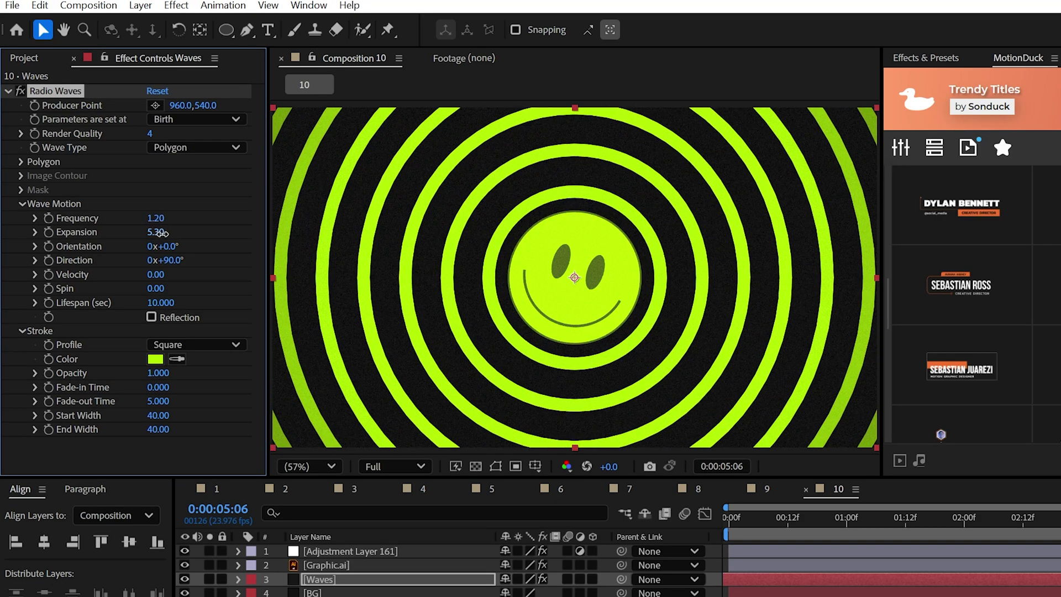
{"action": "key", "text": "space"}
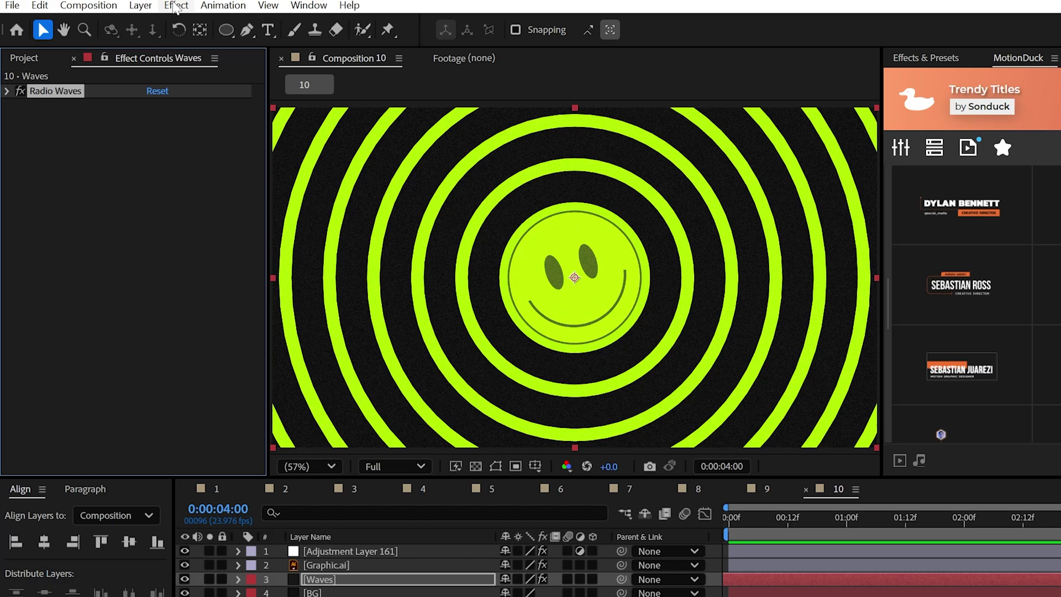
Add Turbulent Displace to the waves with Complexity 2 and Evolution driven by time*20.
{"action": "left_click", "coordinate": [176, 5]}
{"action": "mouse_move", "coordinate": [221, 250]}
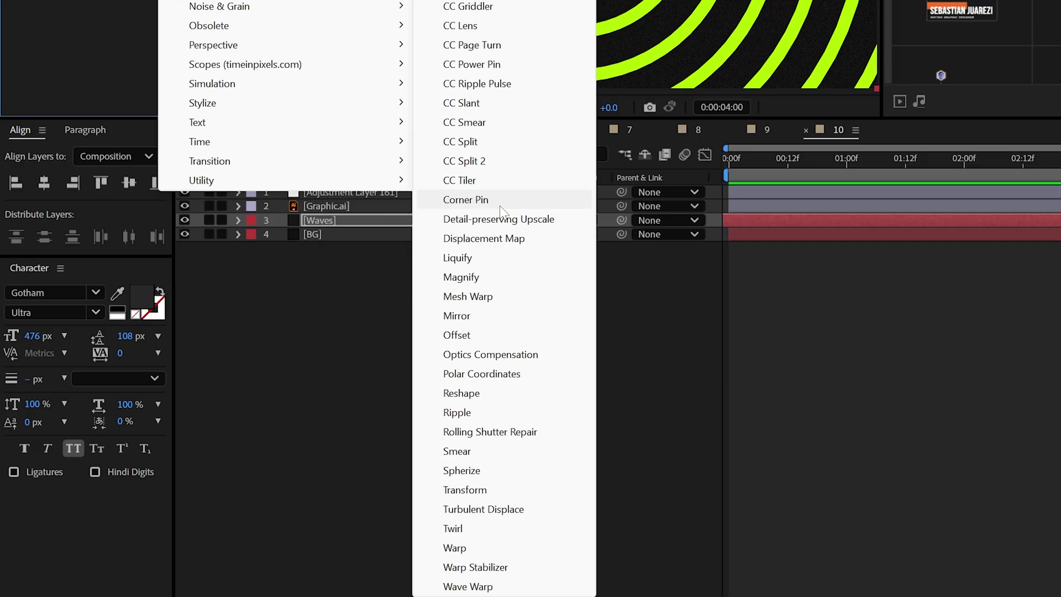
{"action": "left_click", "coordinate": [470, 469]}
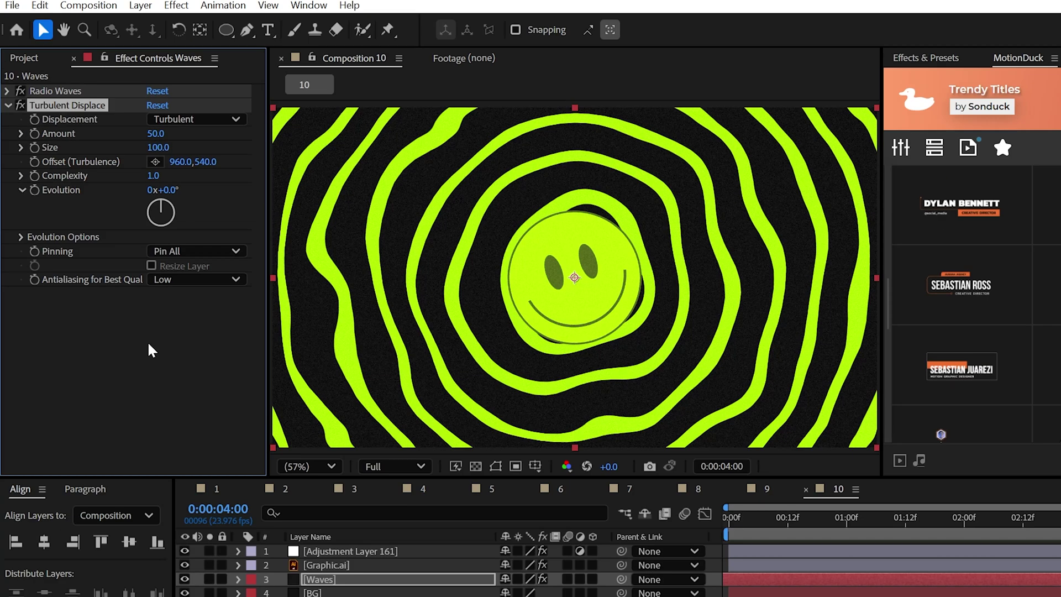
{"action": "key", "text": "Return"}
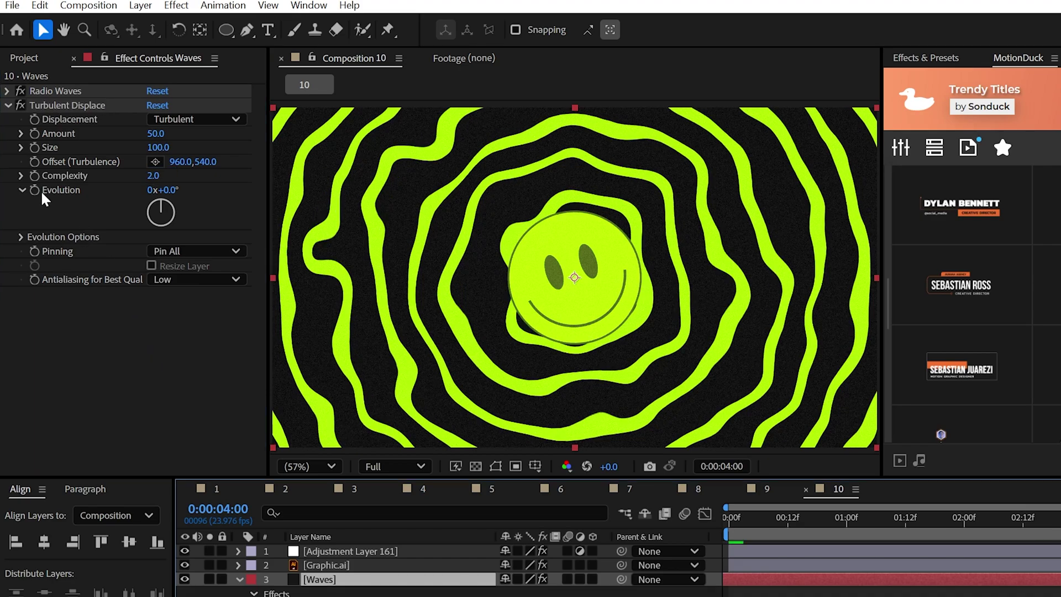
{"action": "left_click", "coordinate": [35, 190], "text": "alt"}
{"action": "type", "text": "time*"}
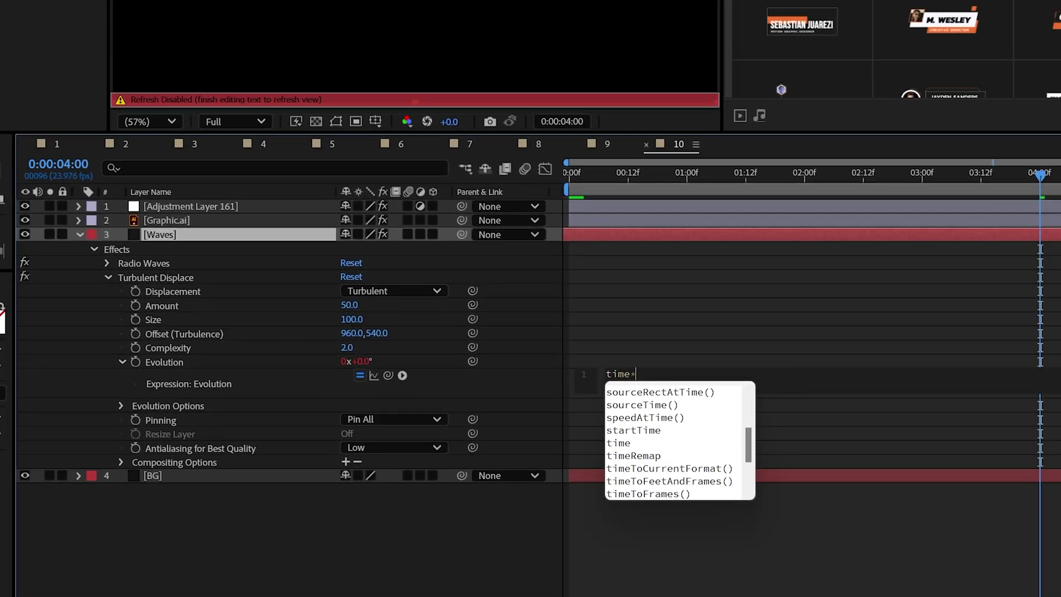
{"action": "type", "text": "20"}
Add Optics Compensation with Reverse Lens Distortion and a 74.1 field of view.
{"action": "left_click", "coordinate": [175, 7]}
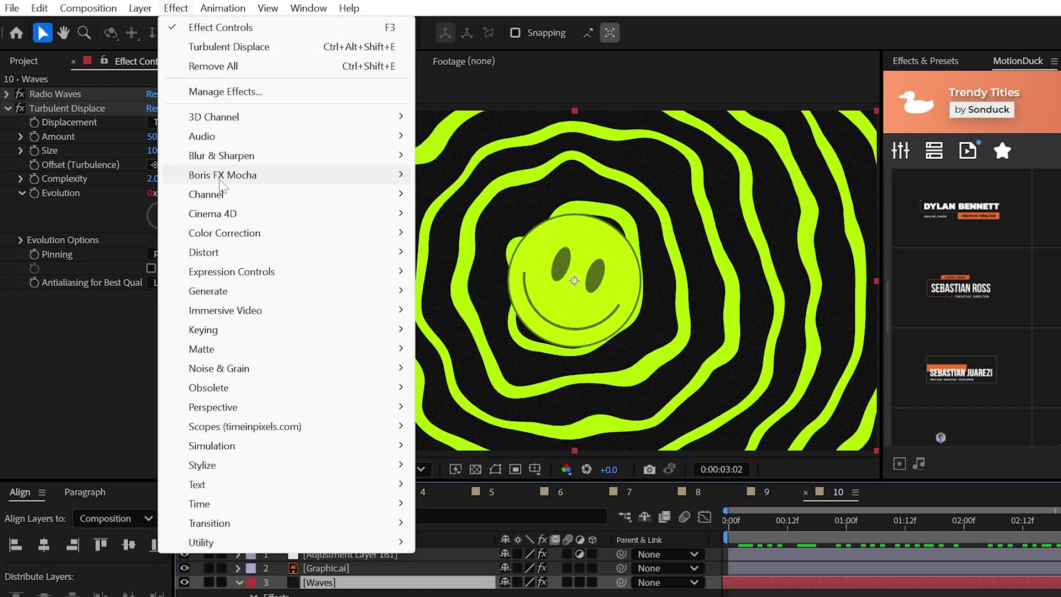
{"action": "mouse_move", "coordinate": [204, 251]}
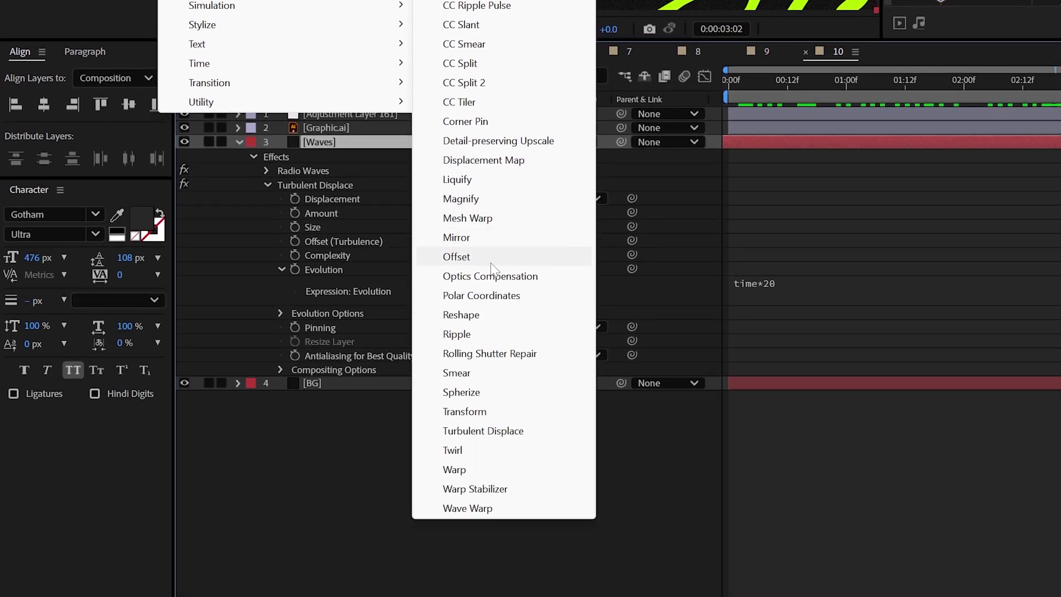
{"action": "left_click", "coordinate": [496, 277]}
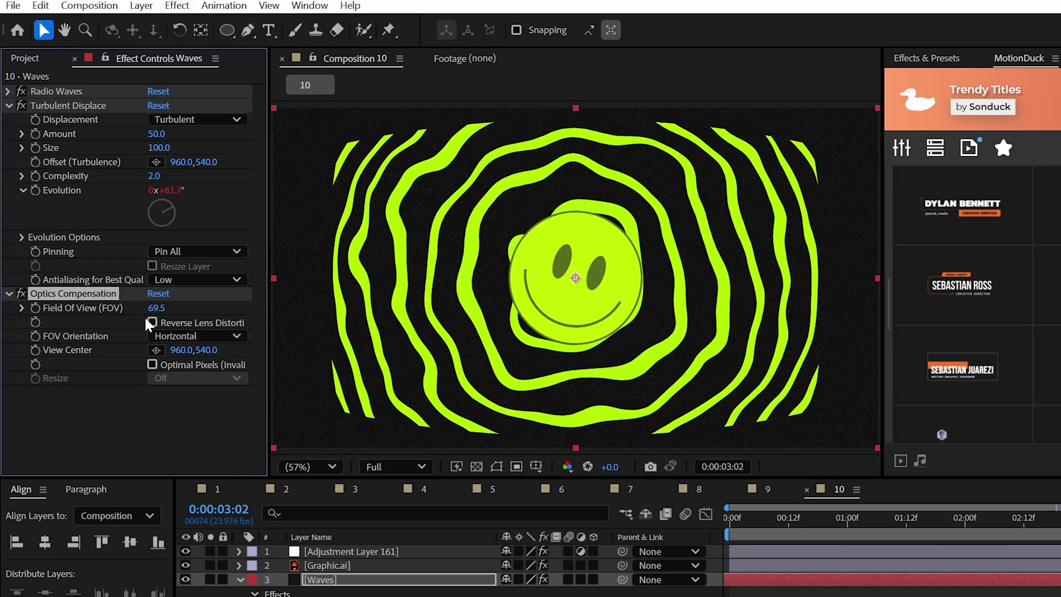
{"action": "left_click", "coordinate": [152, 323]}
{"action": "left_click_drag", "start_coordinate": [156, 308], "coordinate": [172, 308]}
{"action": "left_click", "coordinate": [9, 105]}
Add CC Lens with size 227 to bulge the rings and preview the trippy waves.
{"action": "left_click", "coordinate": [176, 6]}
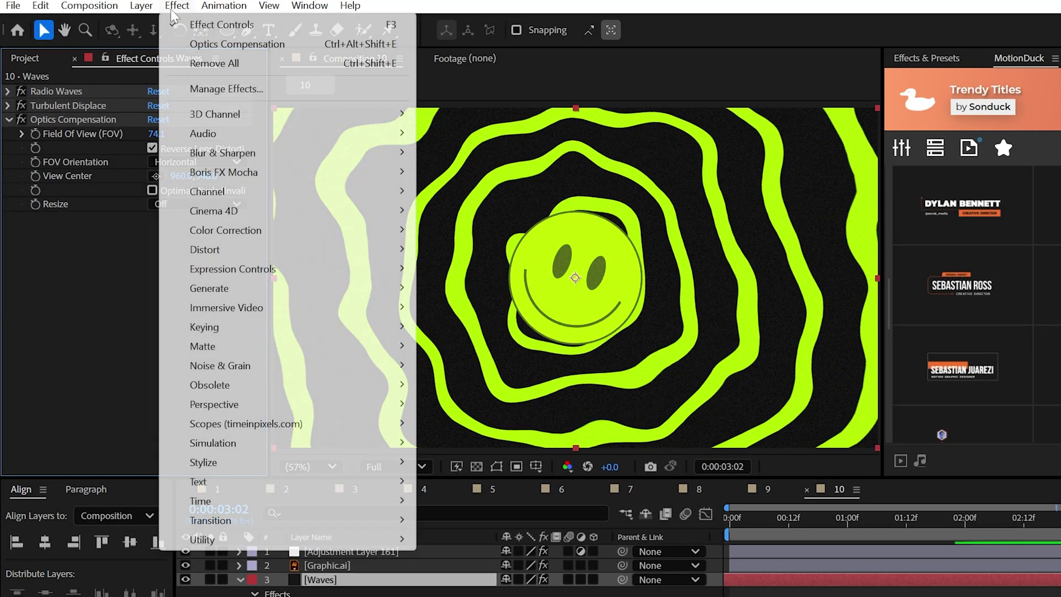
{"action": "mouse_move", "coordinate": [265, 250]}
{"action": "left_click", "coordinate": [501, 385]}
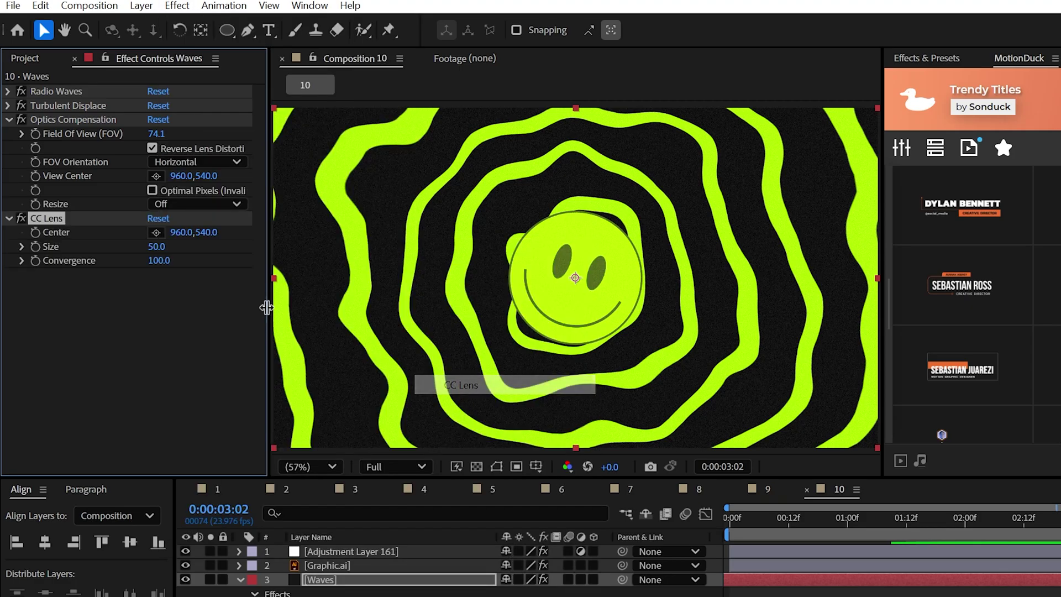
{"action": "left_click_drag", "start_coordinate": [158, 247], "coordinate": [315, 255]}
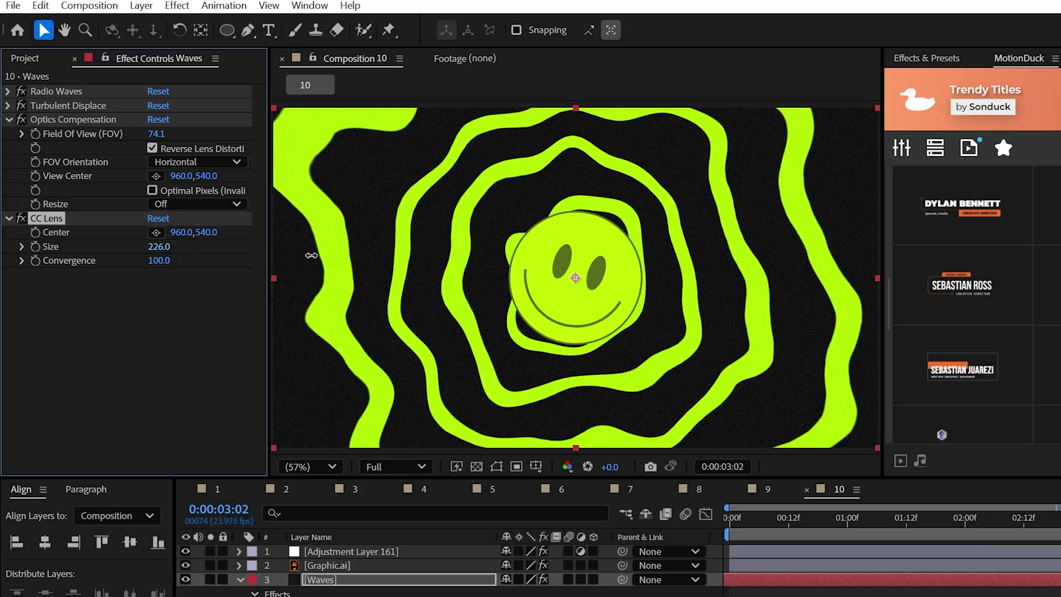
{"action": "key", "text": "space"}
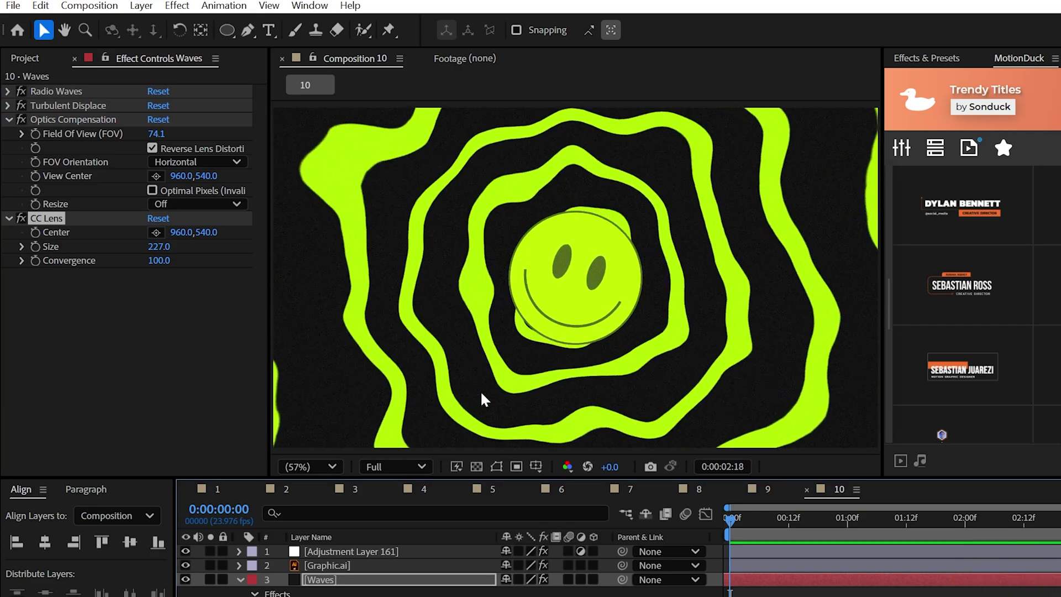